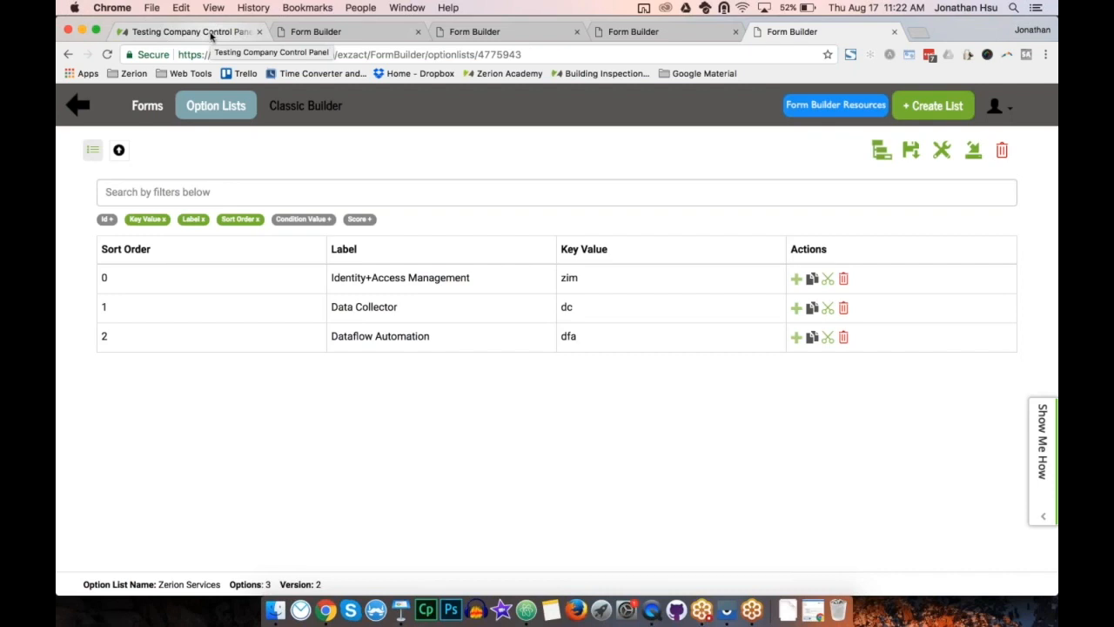
# Show the Condition Value column in the Zerion Services and US States option lists
pyautogui.click(209, 33)
pyautogui.click(338, 33)
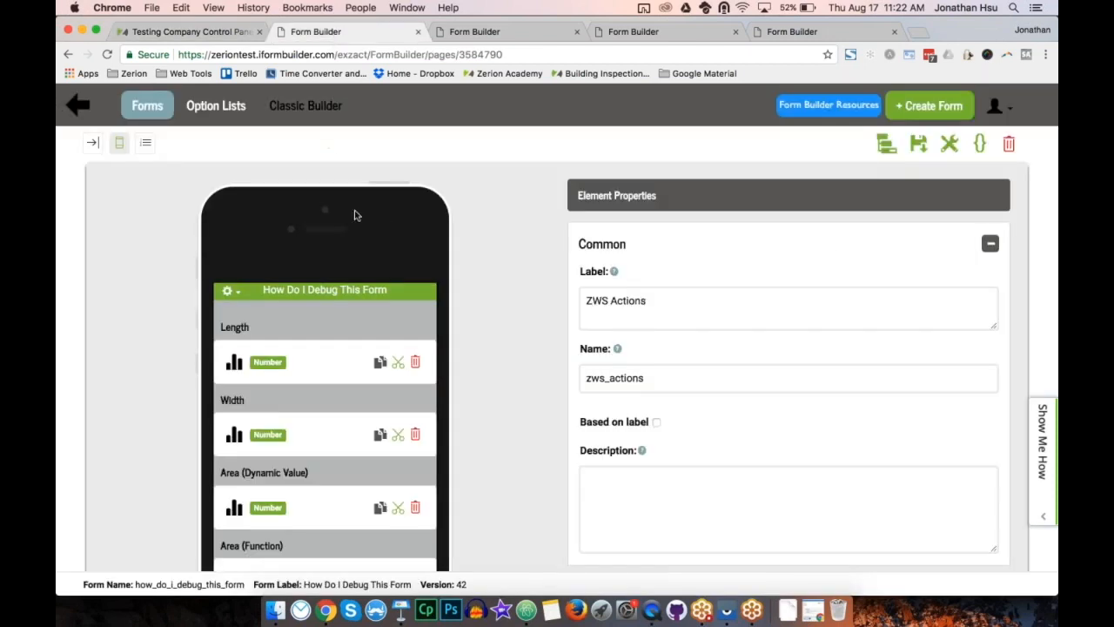
pyautogui.click(514, 35)
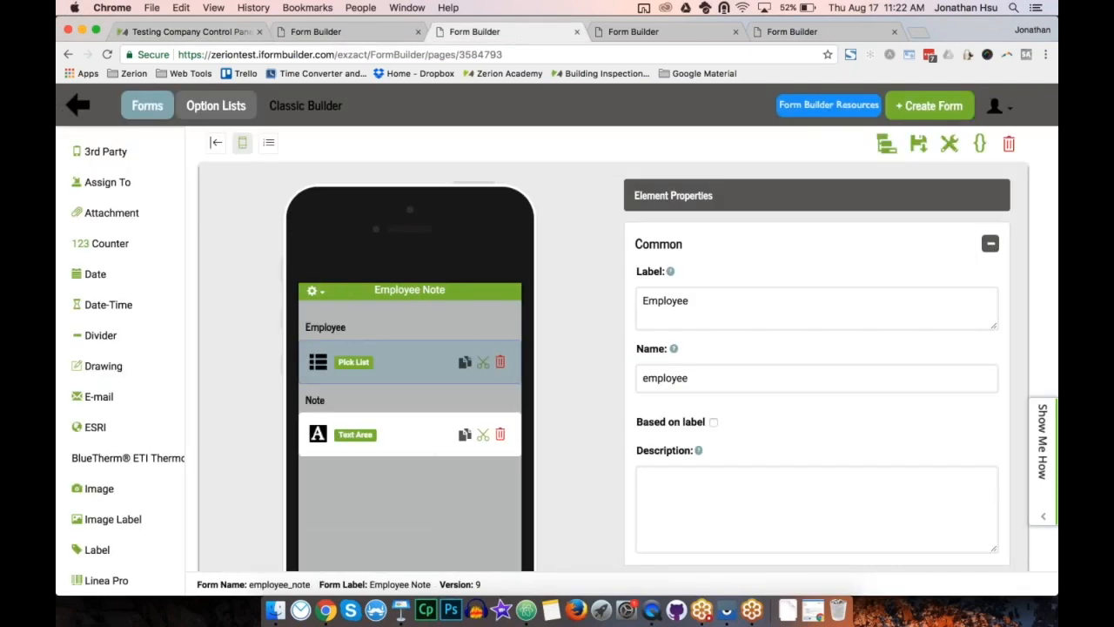
pyautogui.click(700, 37)
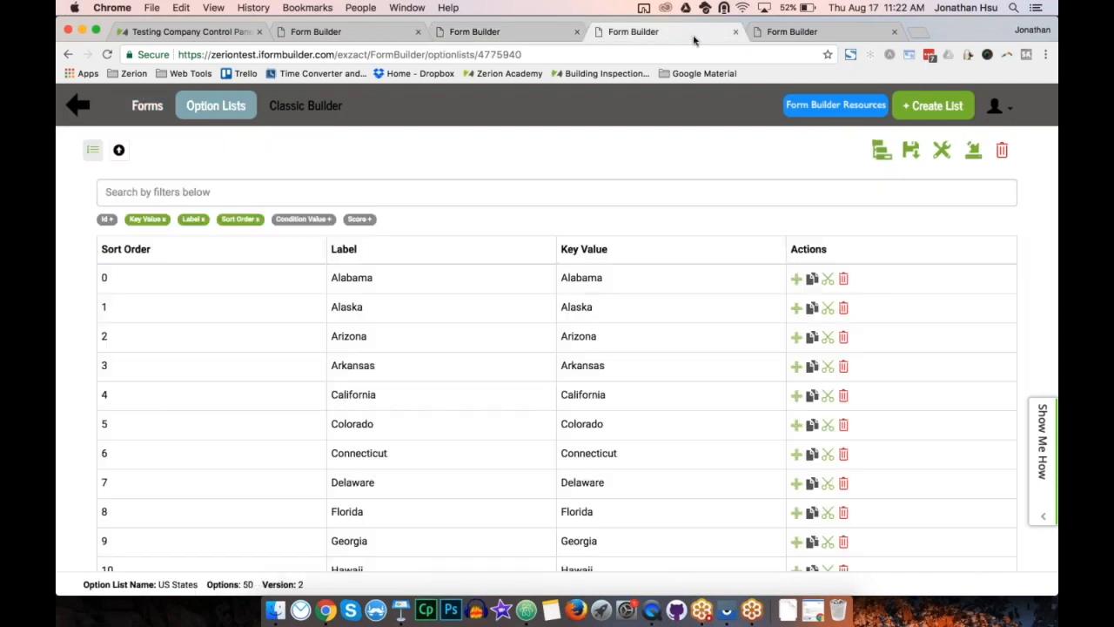
pyautogui.click(825, 34)
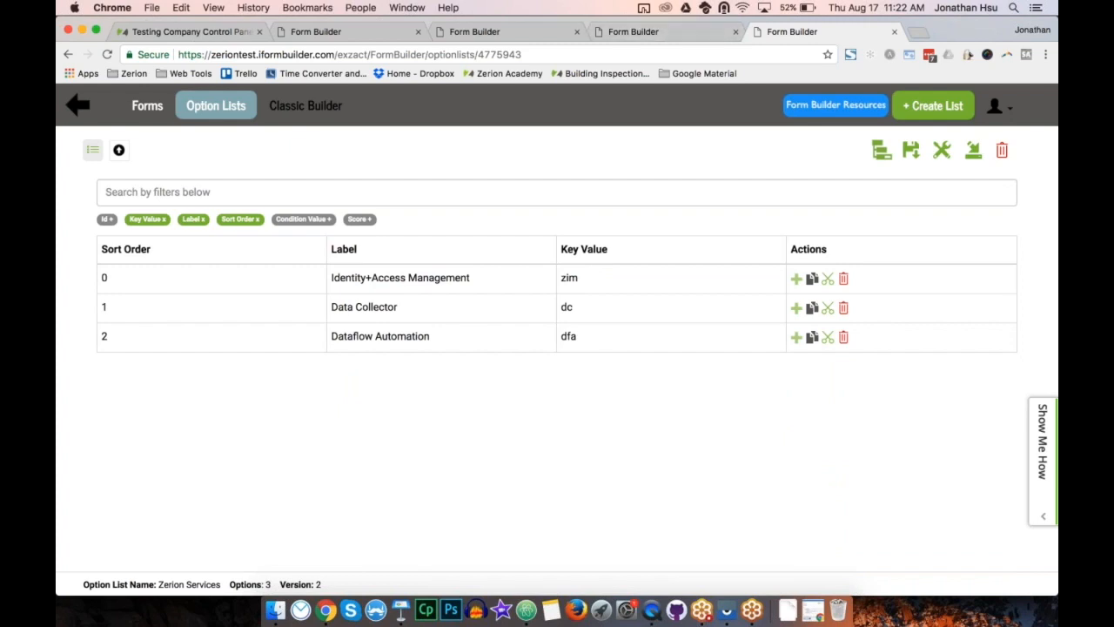
pyautogui.click(303, 219)
pyautogui.click(641, 33)
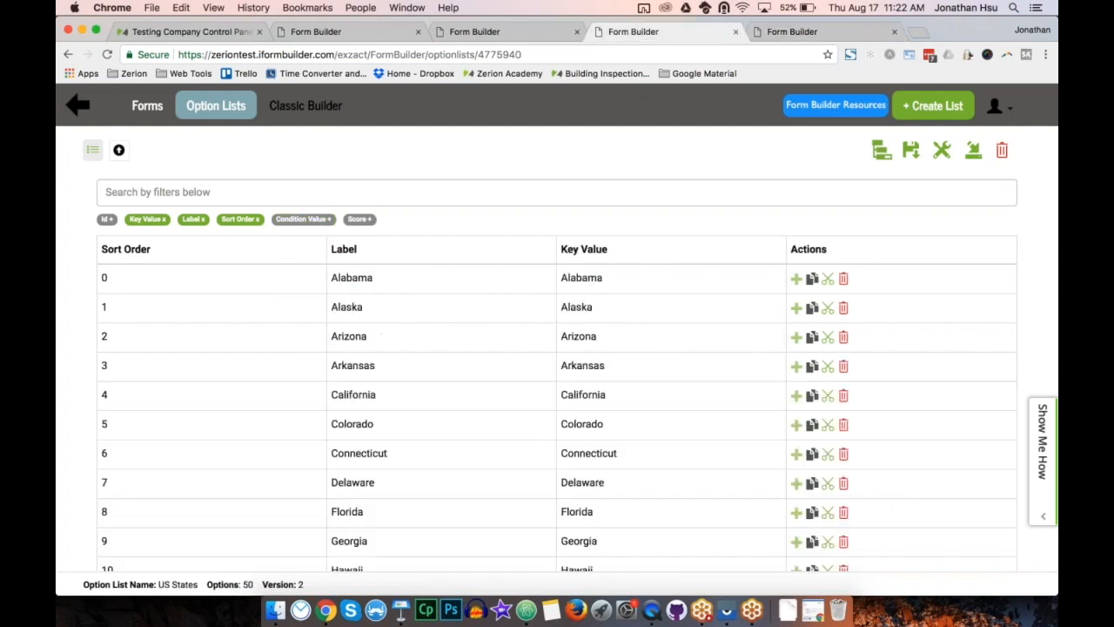
pyautogui.click(301, 218)
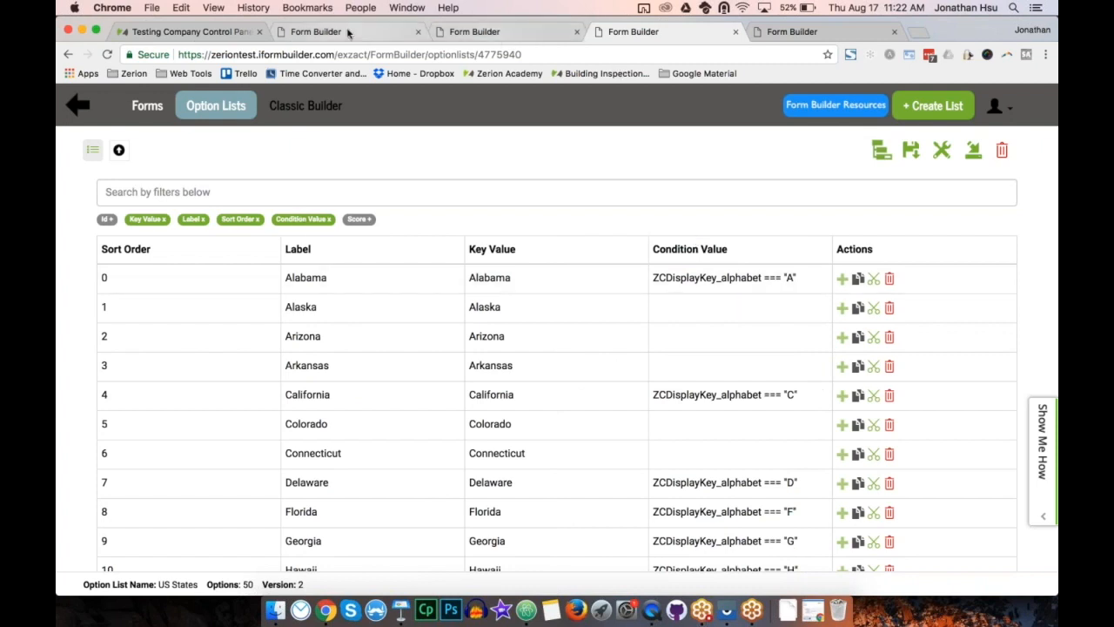
# Turn off Based on Label for the How Do I Debug This Form form and append _p to its table name
pyautogui.click(449, 34)
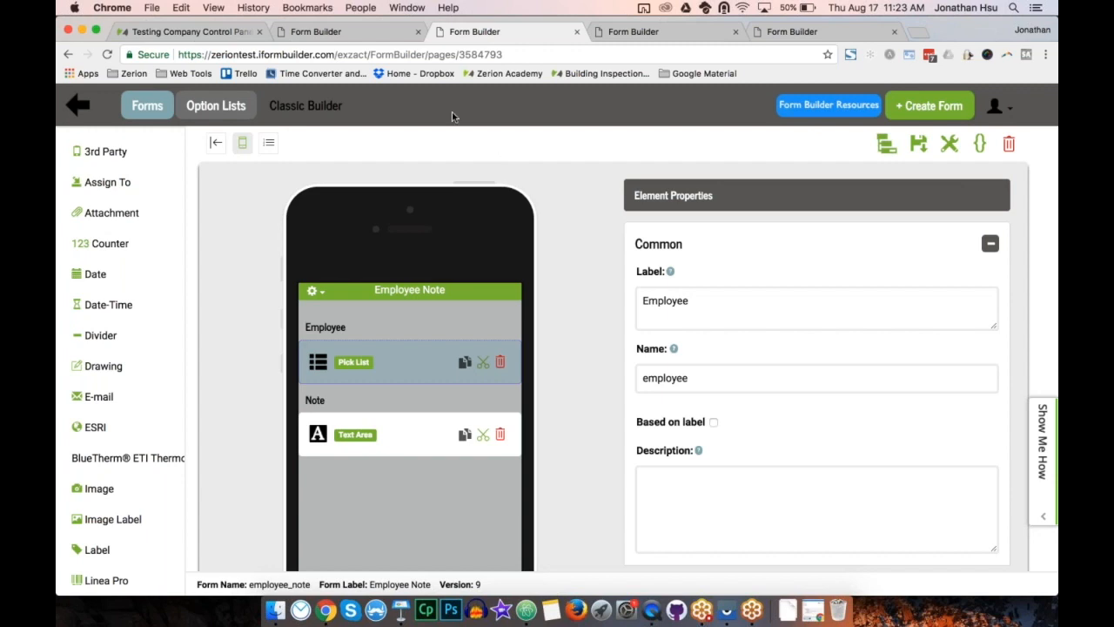
pyautogui.click(347, 32)
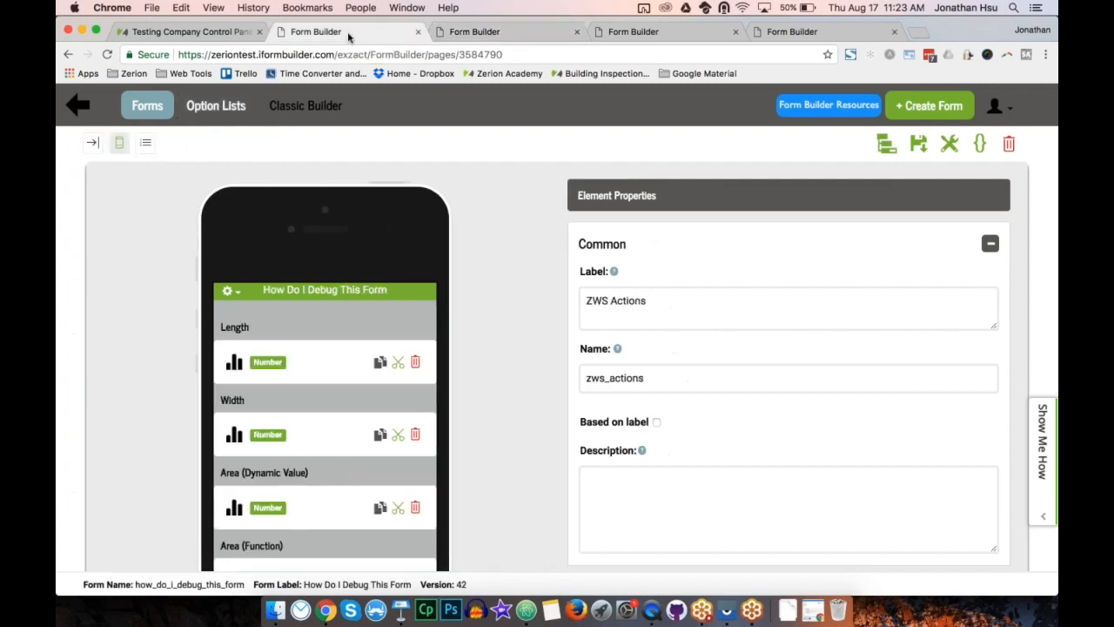
pyautogui.click(949, 148)
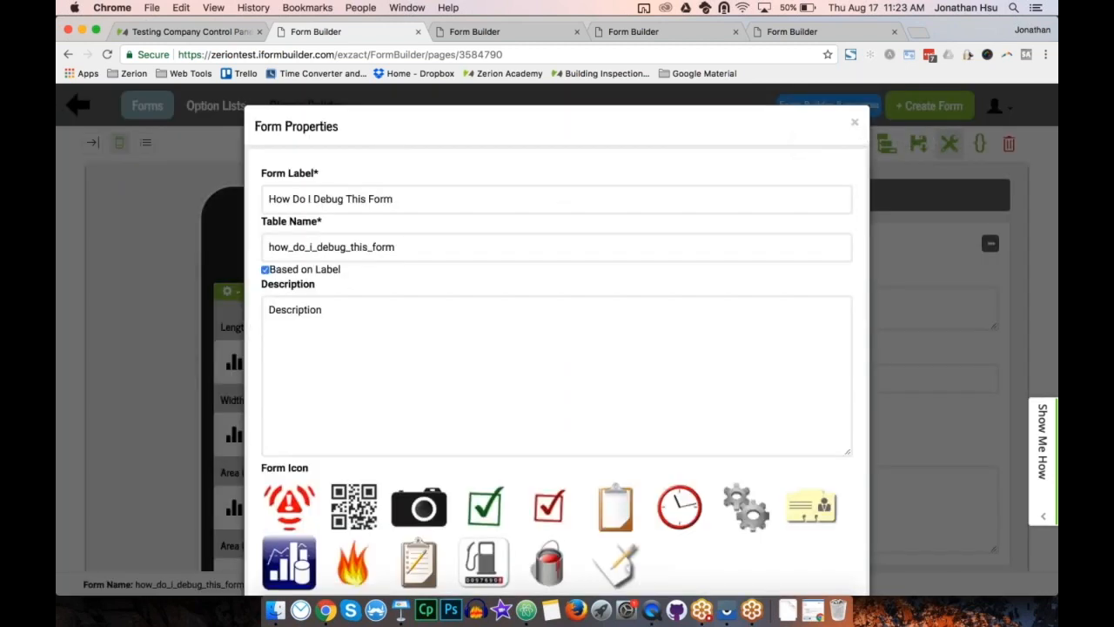
pyautogui.click(265, 270)
pyautogui.click(450, 251)
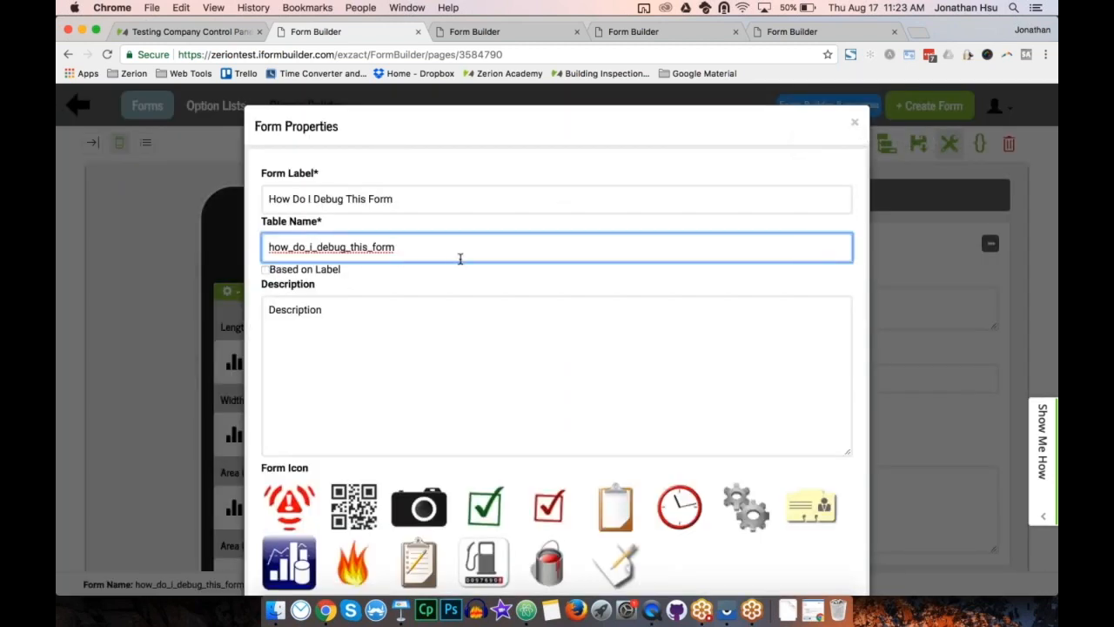
pyautogui.write('_p')
pyautogui.moveTo(396, 248); pyautogui.dragTo(443, 248)
pyautogui.click(443, 248)
pyautogui.click(854, 122)
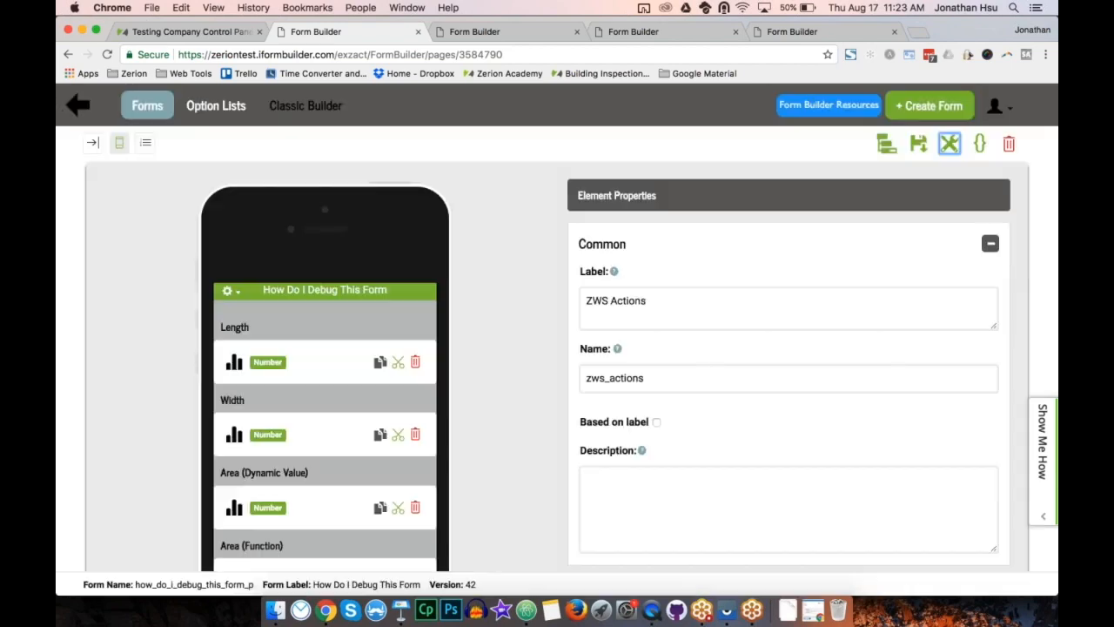
# Try appending _c to the Employee Note form's table name with Based on Label turned off
pyautogui.click(508, 32)
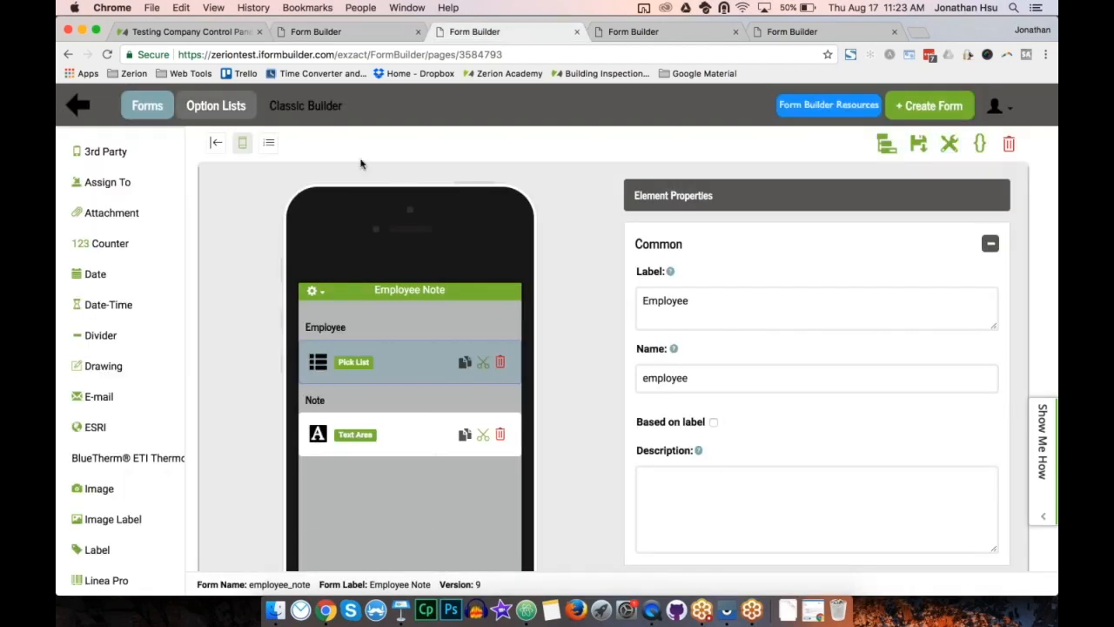
pyautogui.click(949, 143)
pyautogui.click(266, 270)
pyautogui.click(381, 250)
pyautogui.write('_c')
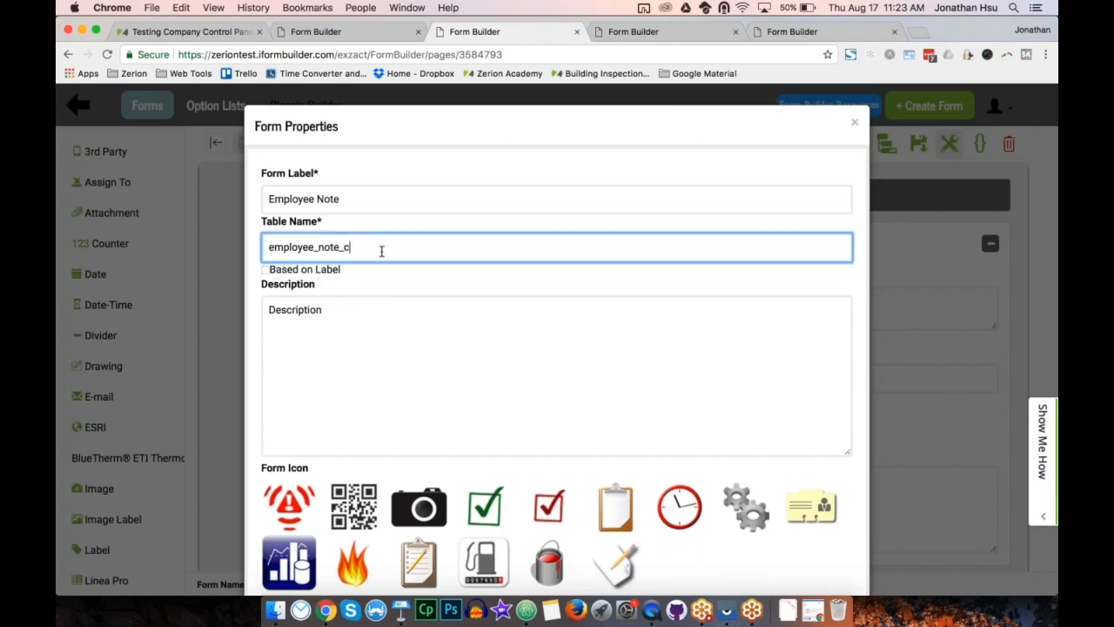
pyautogui.moveTo(350, 249); pyautogui.dragTo(339, 249)
pyautogui.press('BackSpace')
pyautogui.click(854, 124)
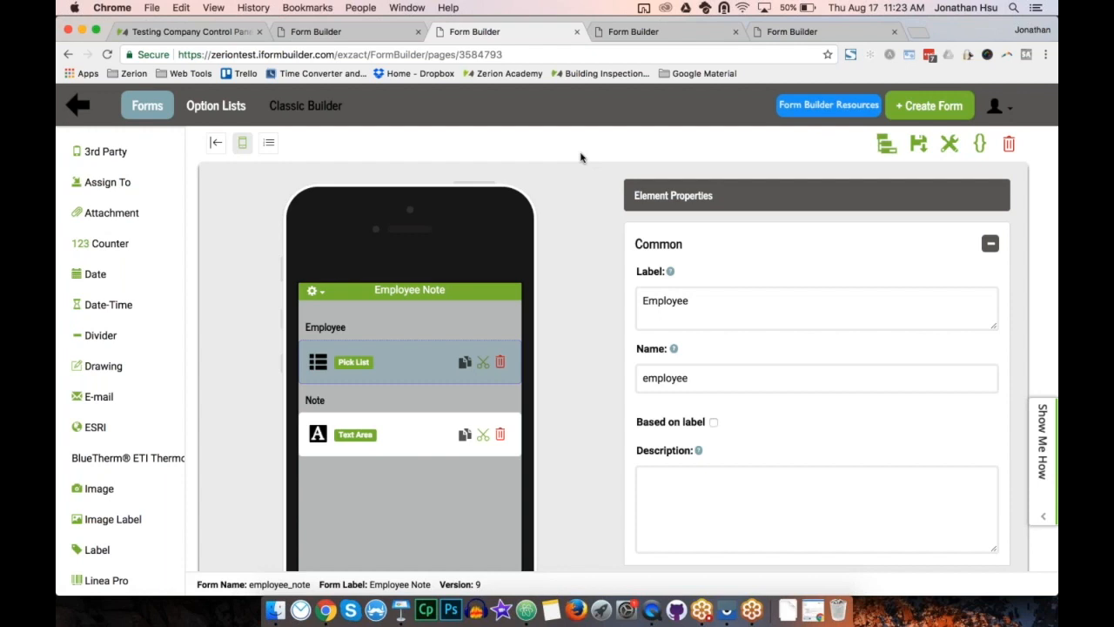
# Set the debug form's table name back to how_do_i_debug_this_form and save its form properties
pyautogui.click(352, 33)
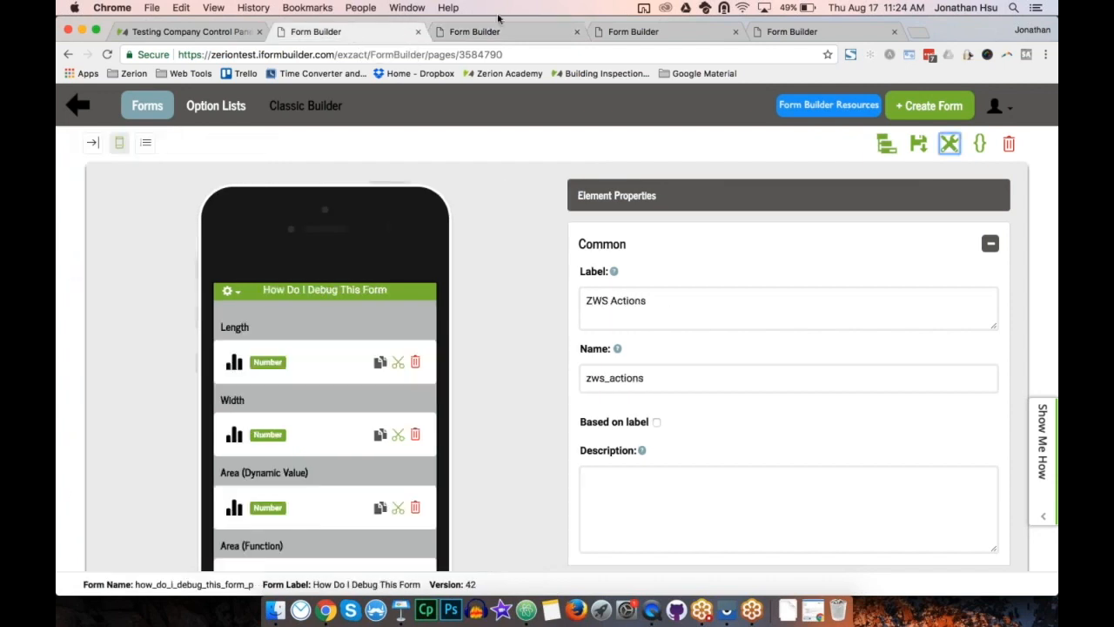
pyautogui.click(950, 144)
pyautogui.click(423, 249)
pyautogui.press('BackSpace')
pyautogui.press('BackSpace')
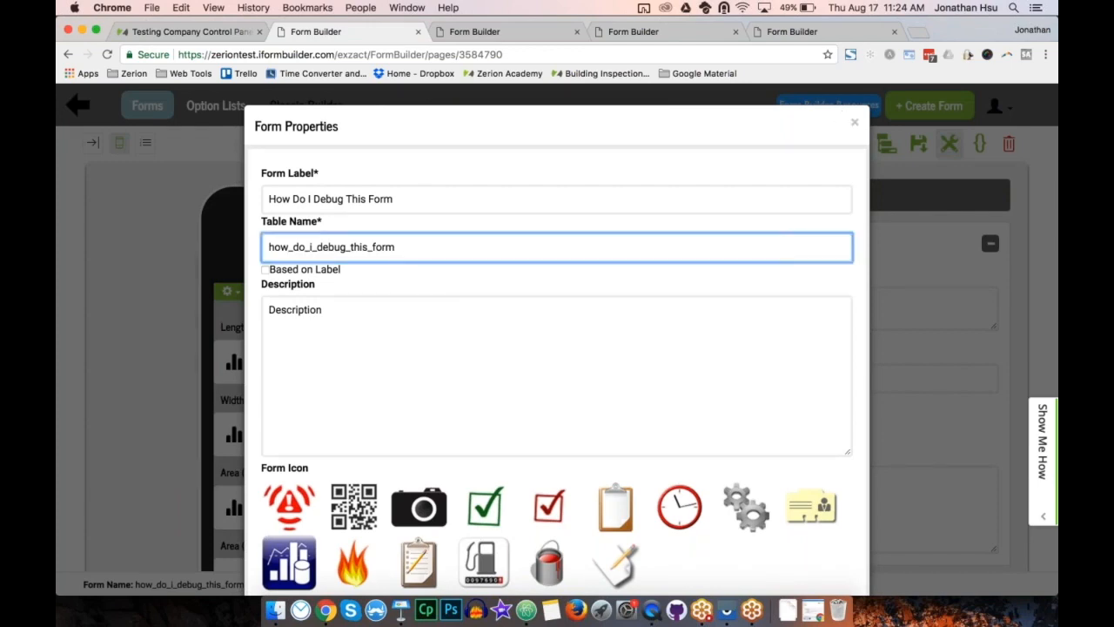
pyautogui.scroll(-5, 557, 348)
pyautogui.click(744, 545)
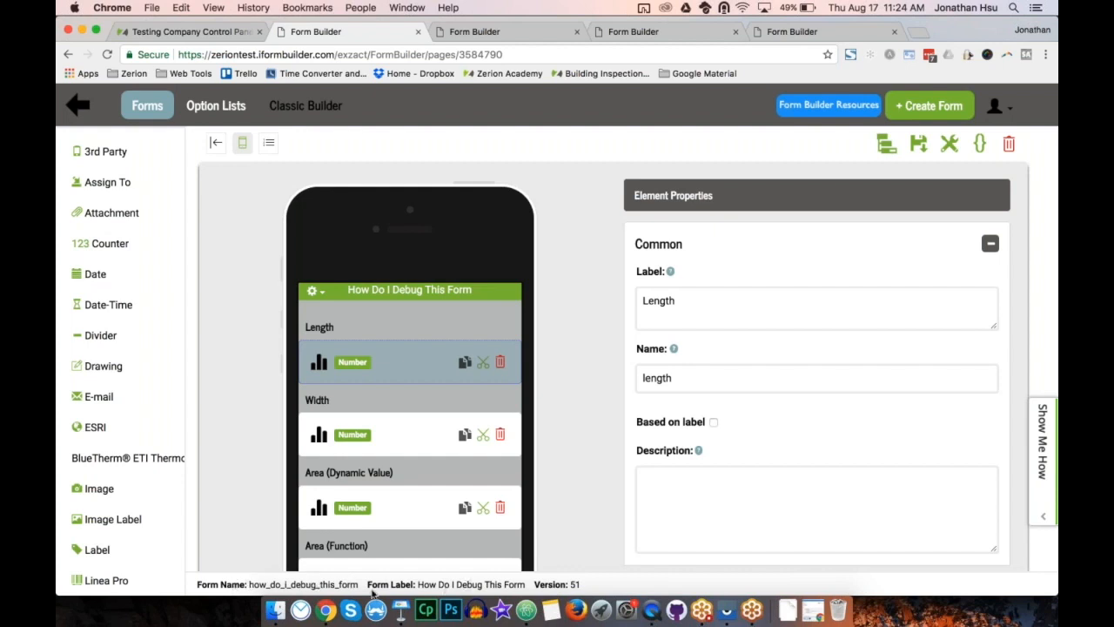
# View the debug form's elements as a list and show the Dynamic Value and Condition Value columns
pyautogui.moveTo(356, 586); pyautogui.dragTo(248, 586)
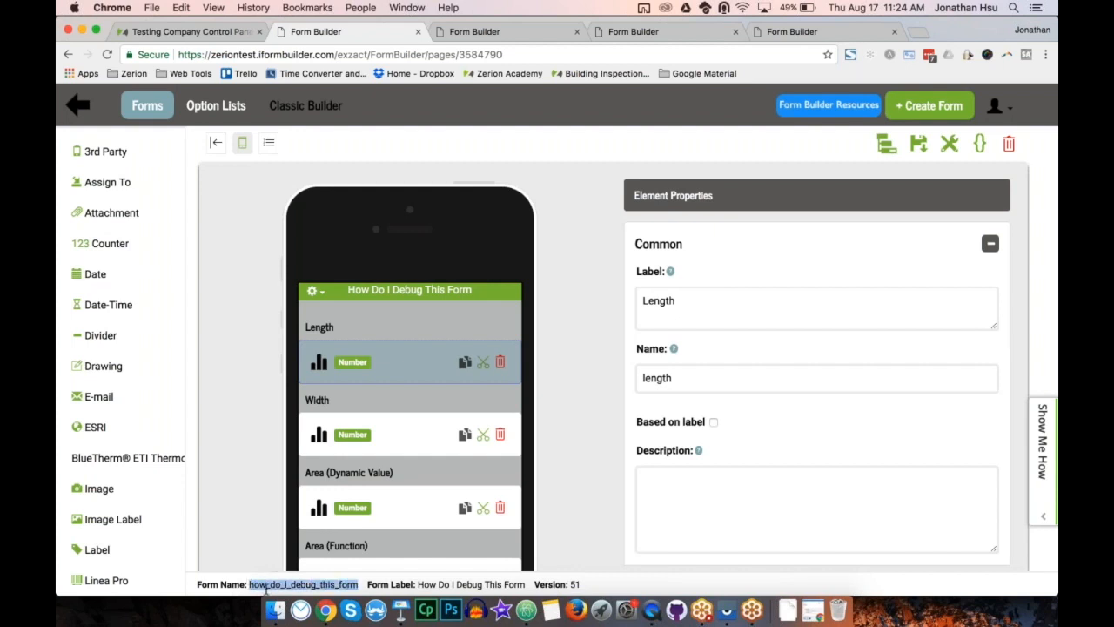
pyautogui.click(263, 581)
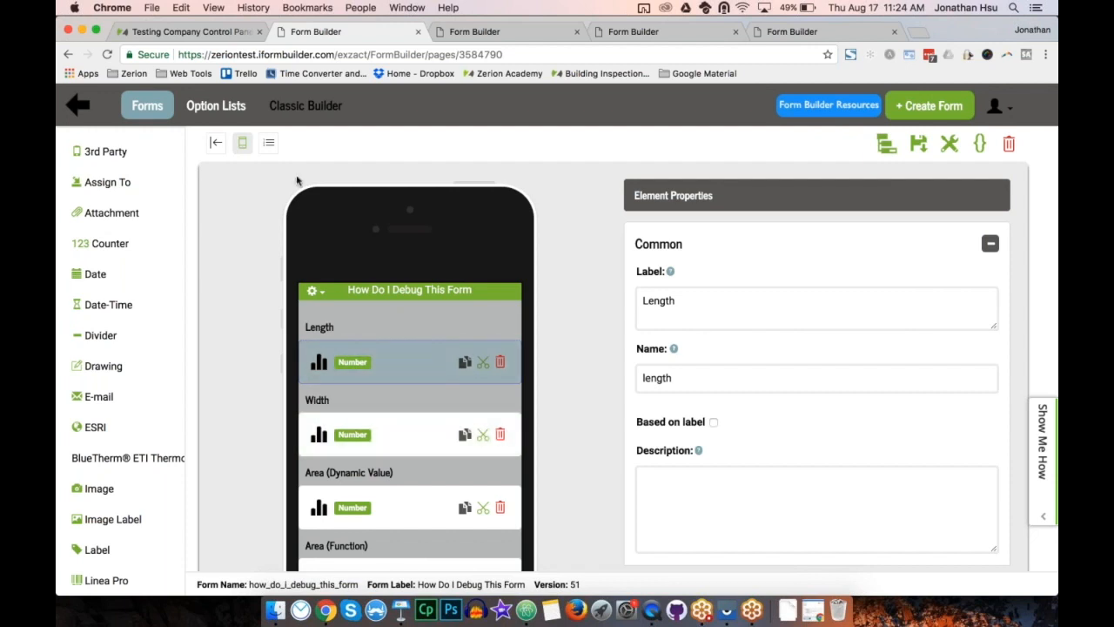
pyautogui.click(269, 143)
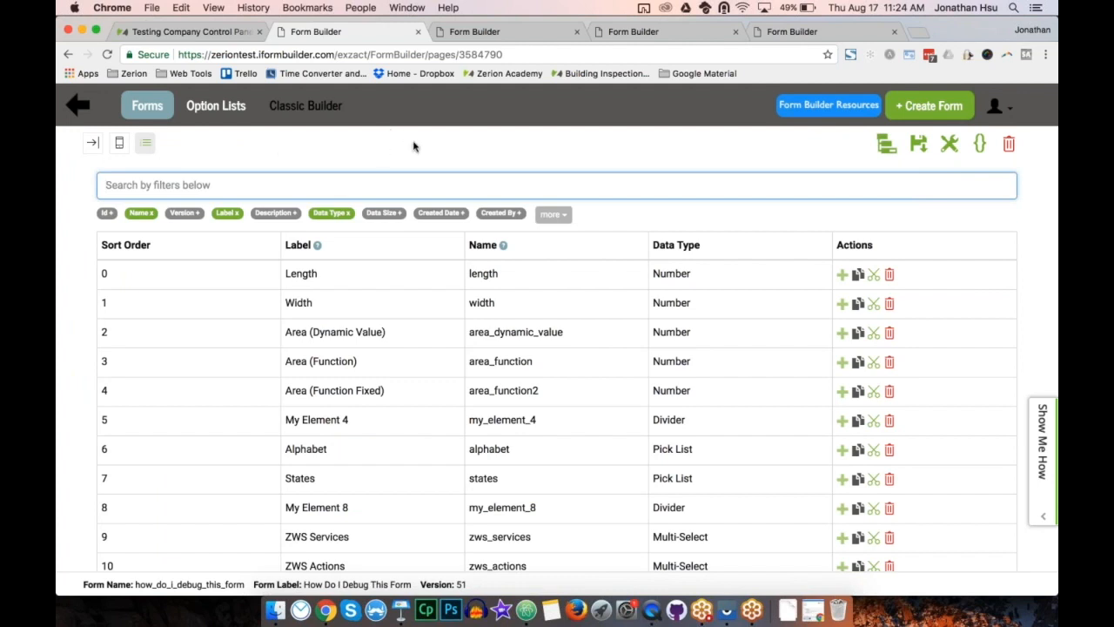
pyautogui.click(550, 215)
pyautogui.click(548, 294)
pyautogui.click(548, 276)
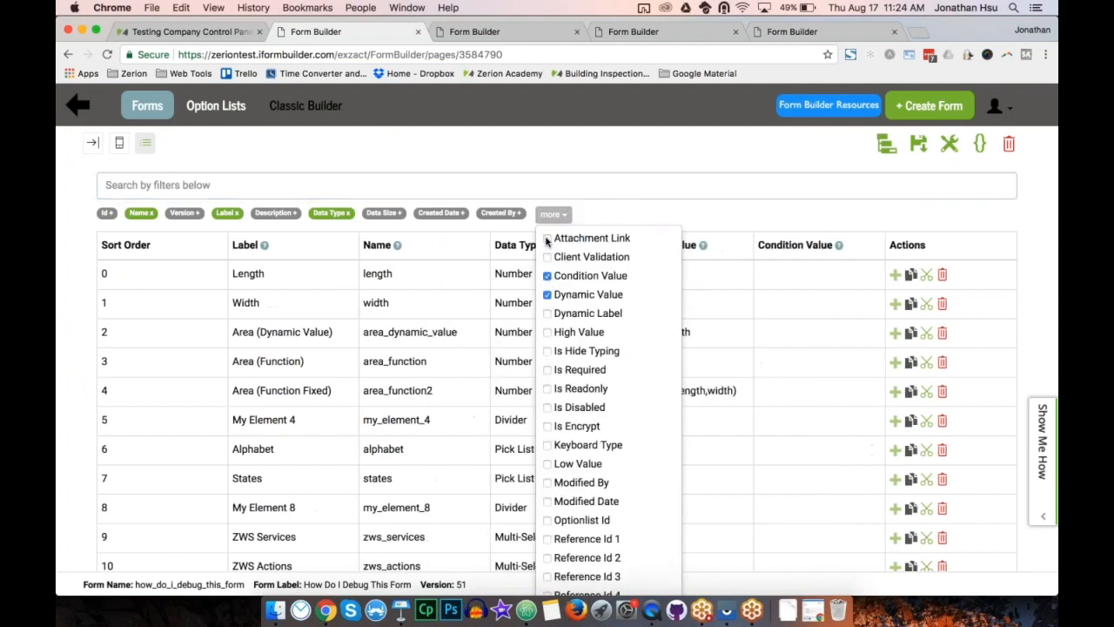
pyautogui.click(535, 163)
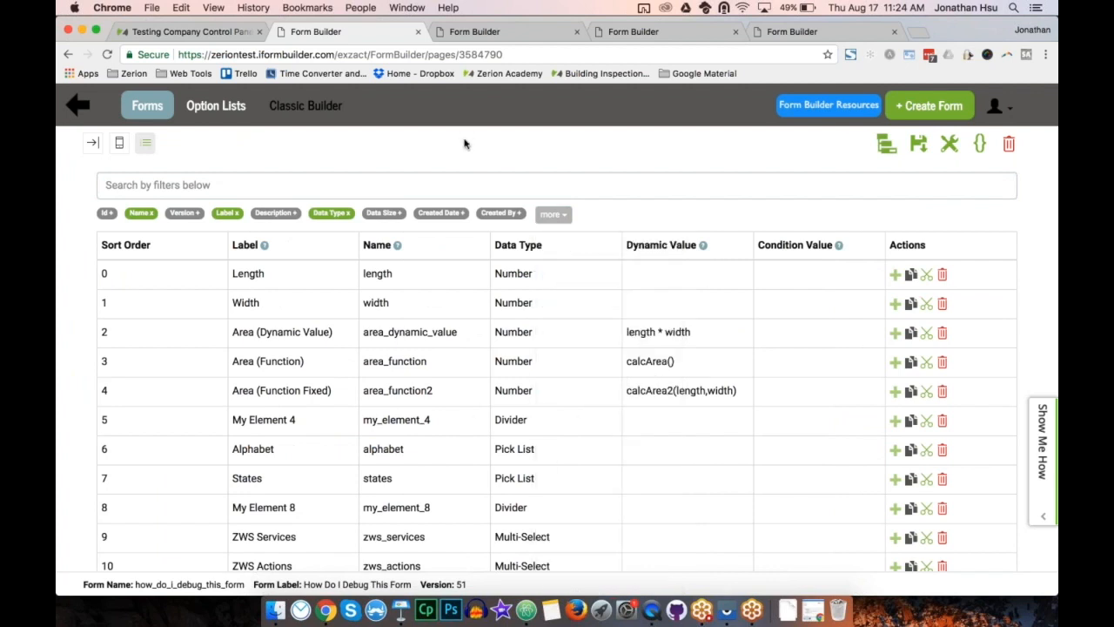
# Try the dynamic value length = 0 on the Length element, and clear it again
pyautogui.click(392, 281)
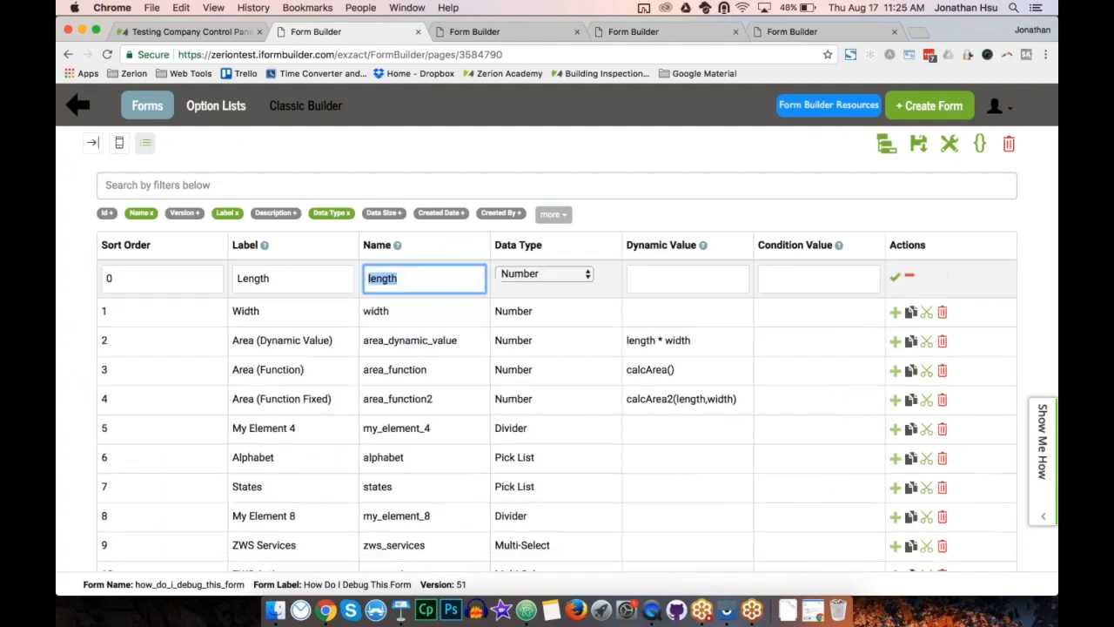
pyautogui.click(680, 276)
pyautogui.write('length = 0')
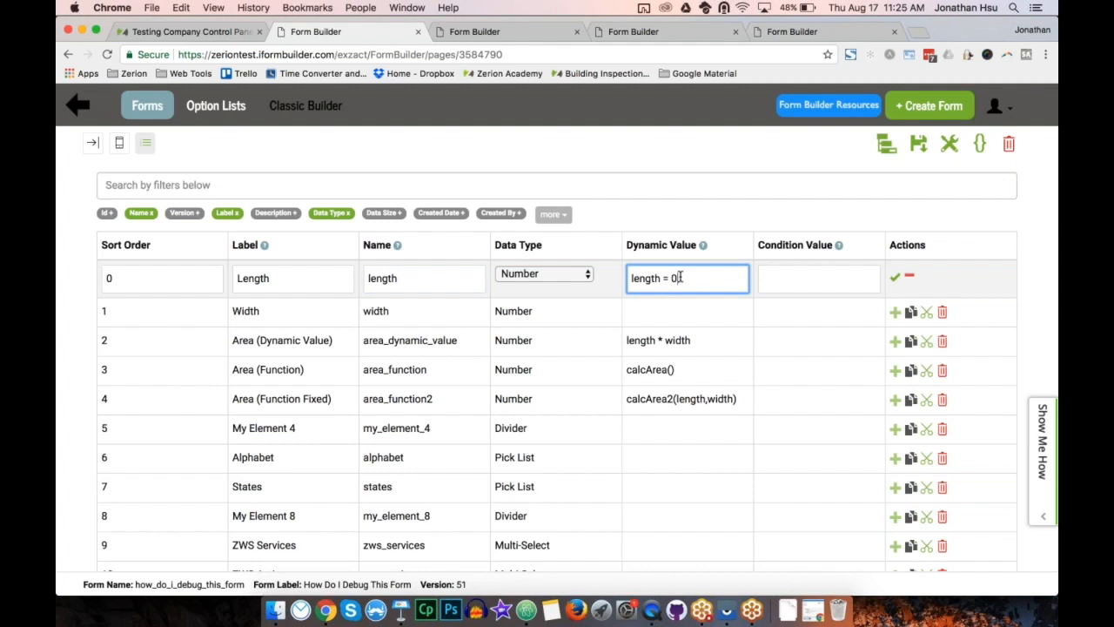
pyautogui.press('super+a')
pyautogui.press('BackSpace')
pyautogui.click(896, 280)
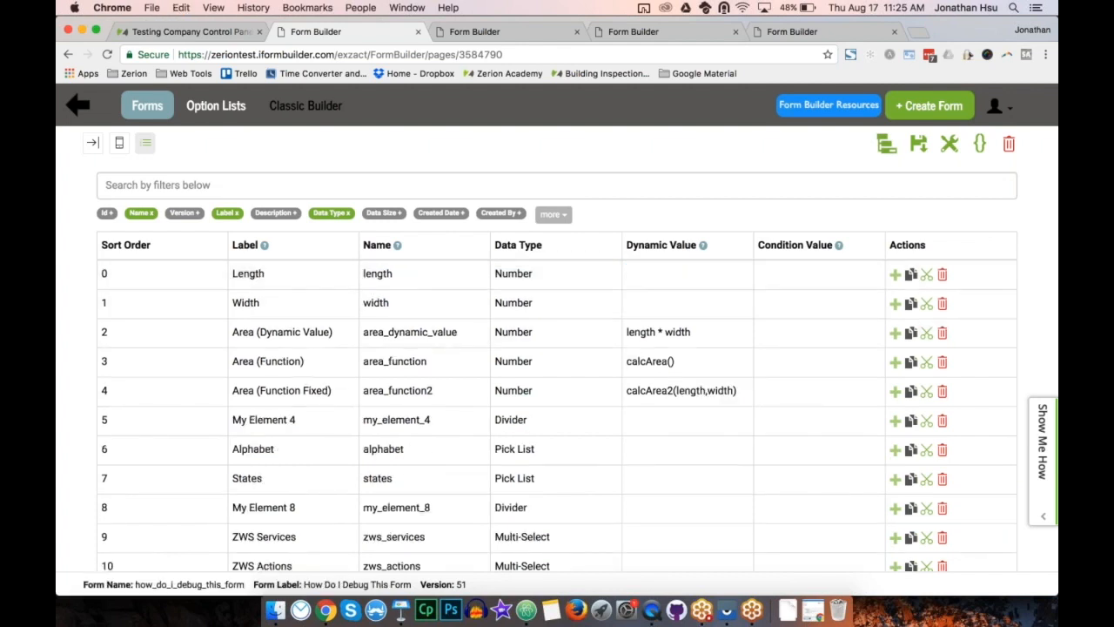
# View the Employee Note form's elements as a list with the Dynamic Value and Condition Value columns shown
pyautogui.click(475, 35)
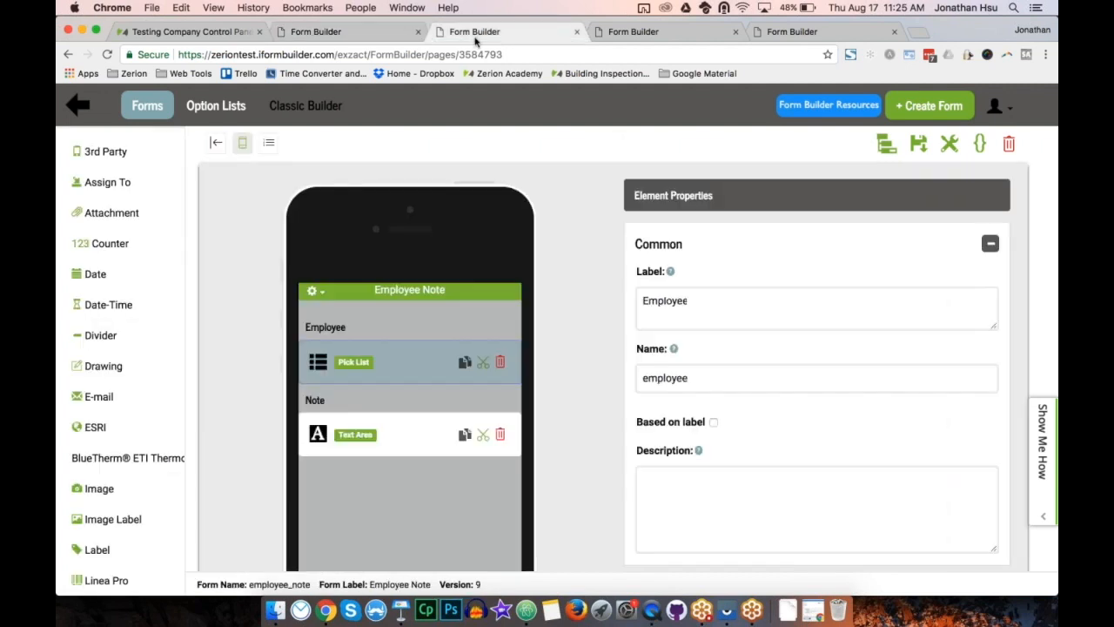
pyautogui.click(268, 145)
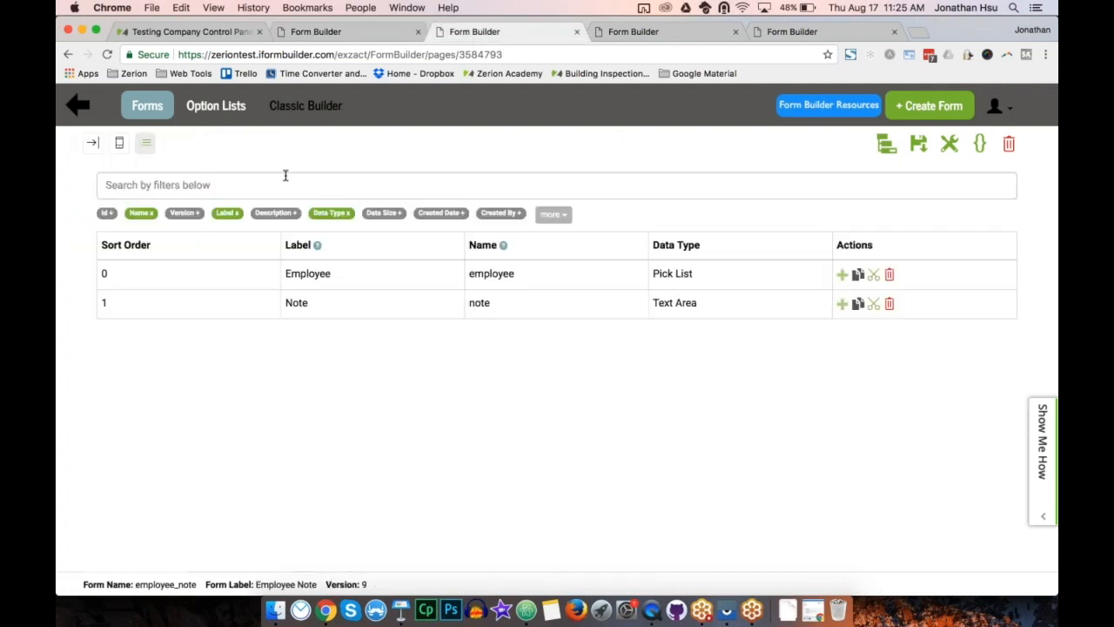
pyautogui.click(551, 215)
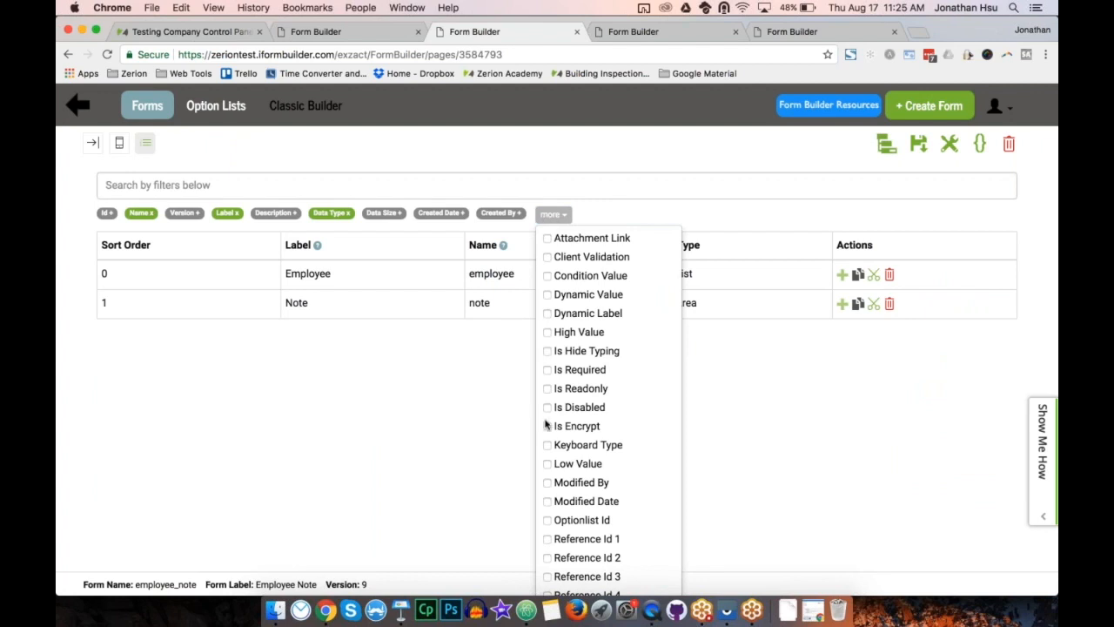
pyautogui.click(547, 294)
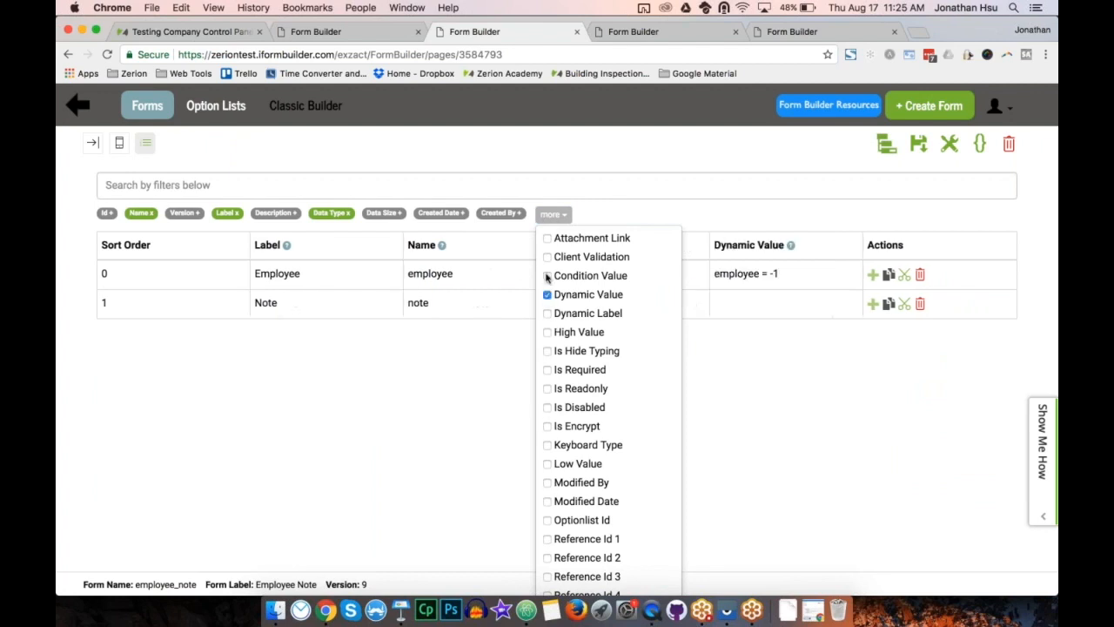
pyautogui.click(546, 275)
pyautogui.click(564, 146)
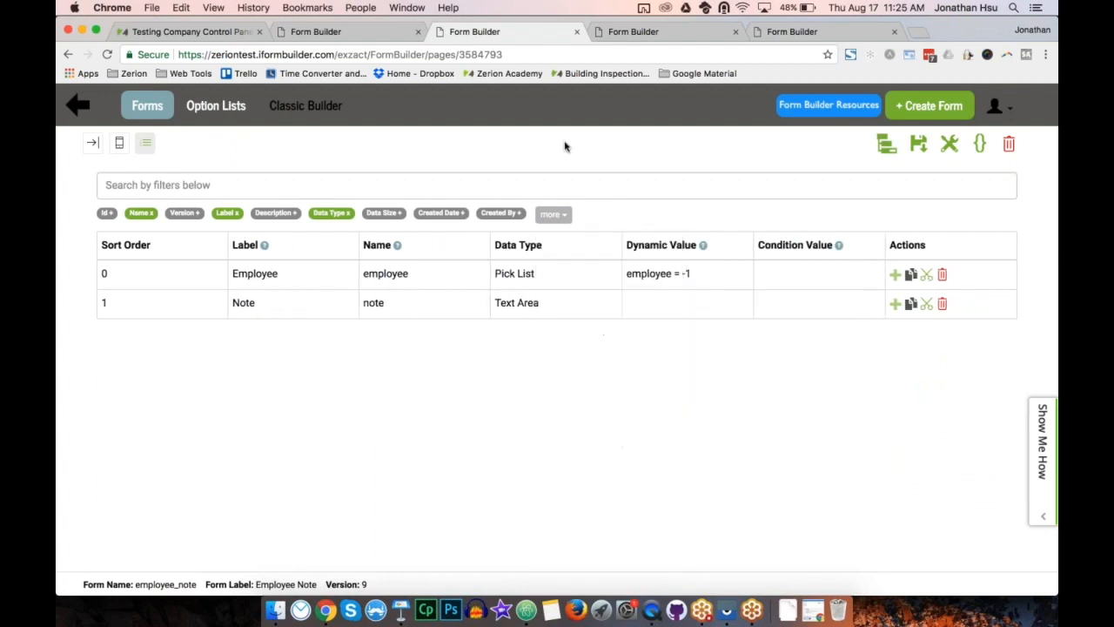
# Switch to the mirrored devices and enter a Length of 4 and a Width of 9 in the iPad's debug form
pyautogui.click(357, 33)
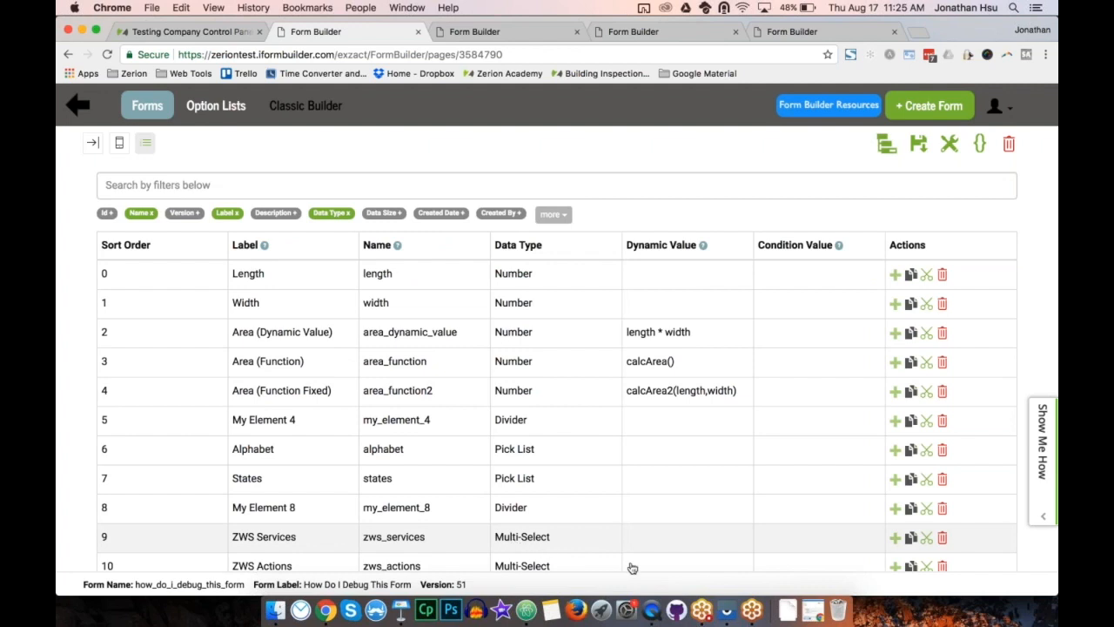
pyautogui.click(655, 614)
pyautogui.click(727, 611)
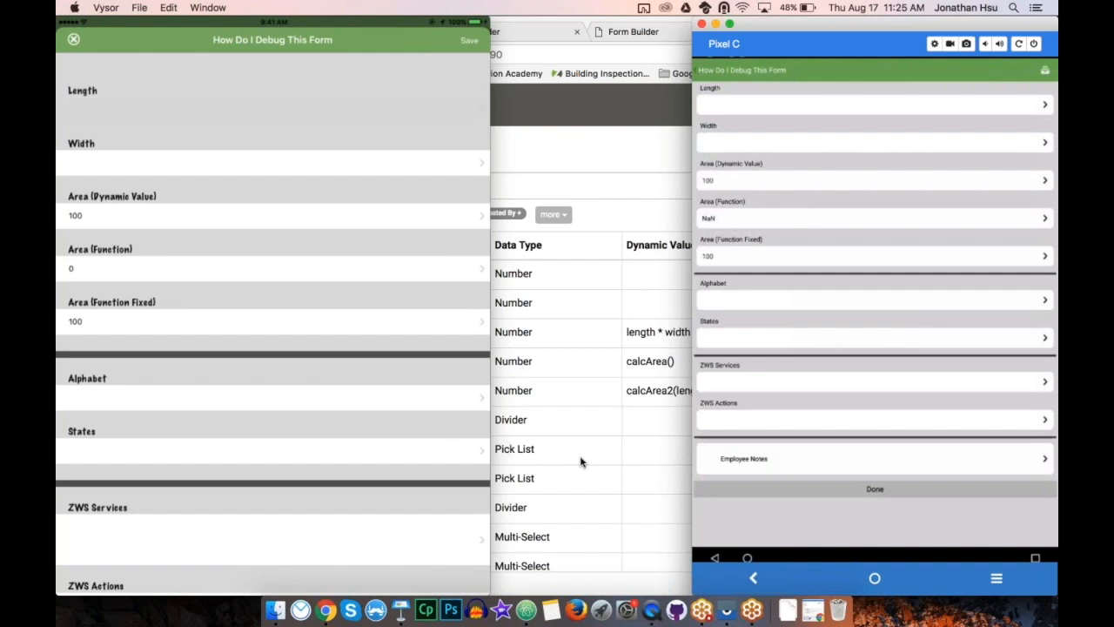
pyautogui.write('4')
pyautogui.press('Return')
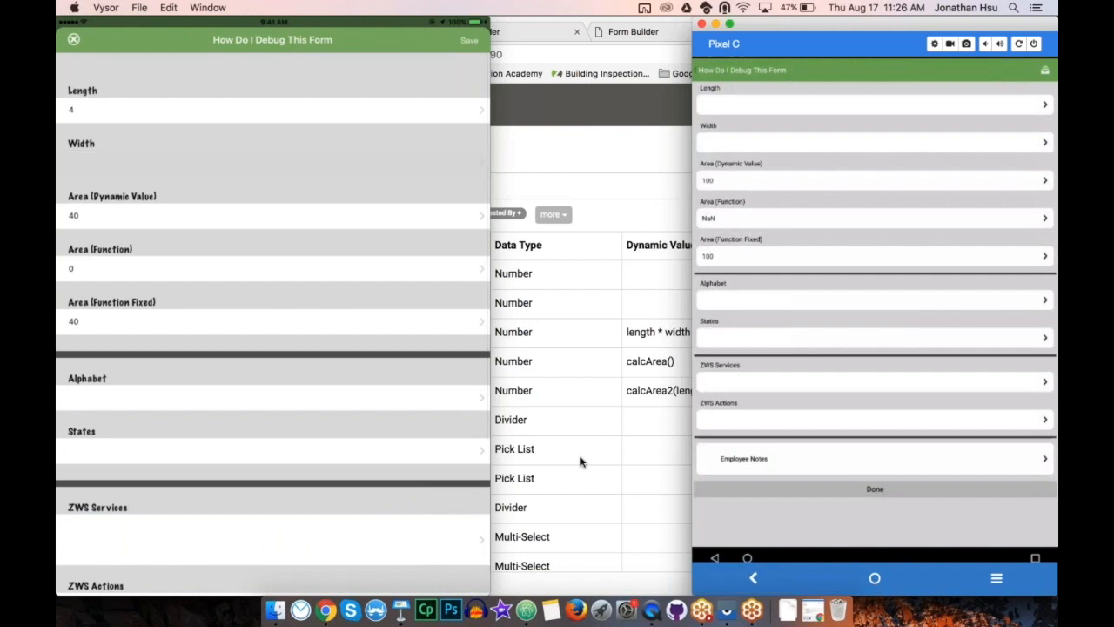
pyautogui.write('9')
pyautogui.press('Return')
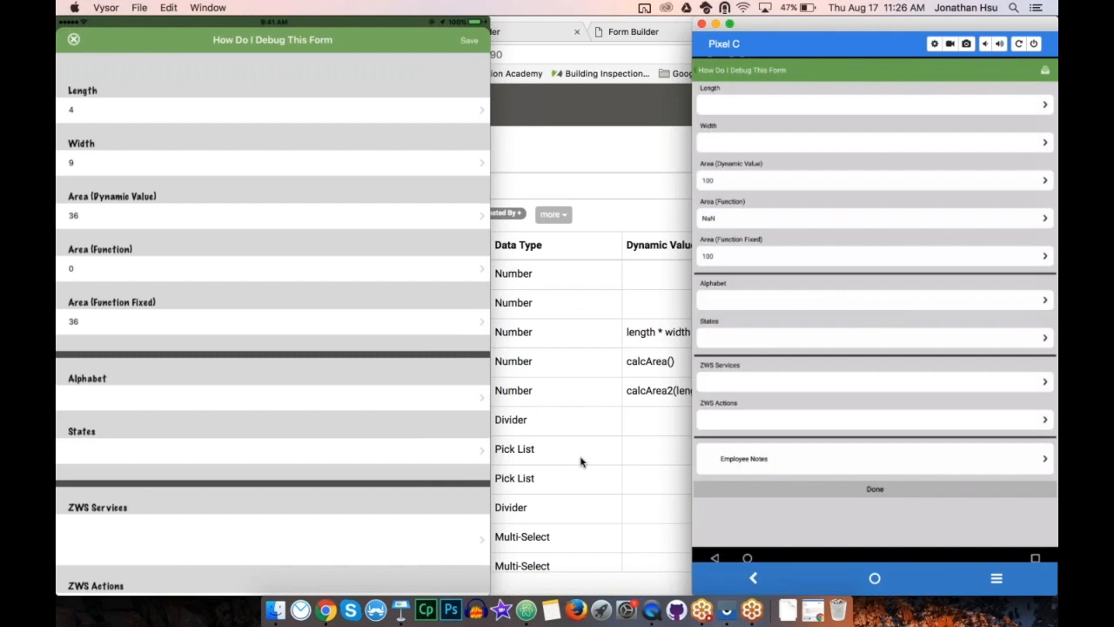
pyautogui.moveTo(490, 274)
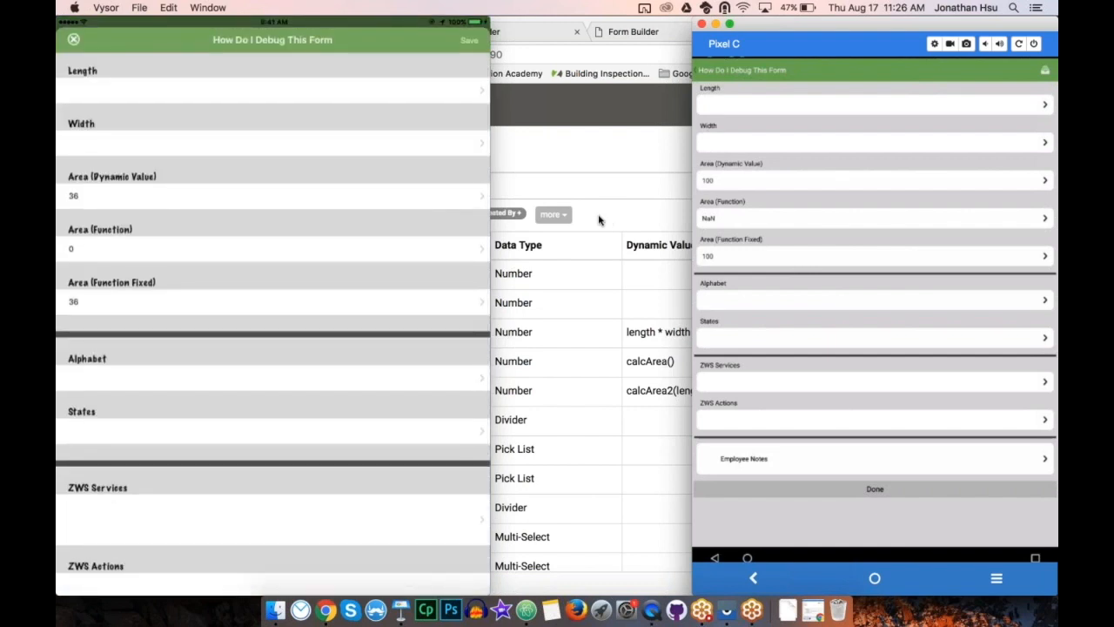
# Return to the Form Builder in Chrome and open the Length element's dynamic value for editing
pyautogui.moveTo(462, 202)
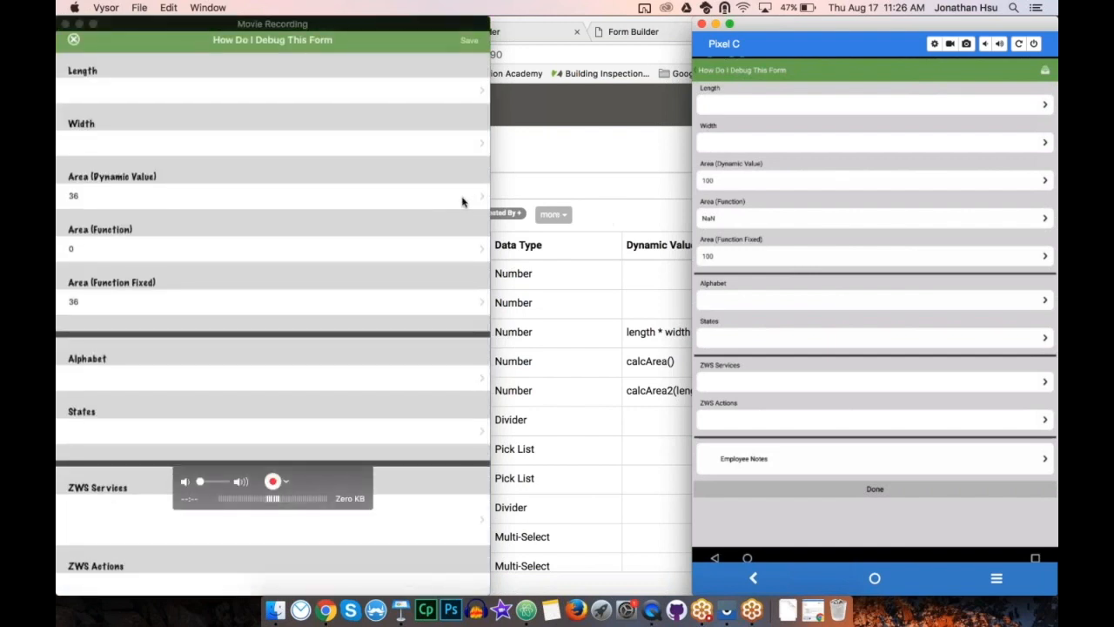
pyautogui.click(513, 148)
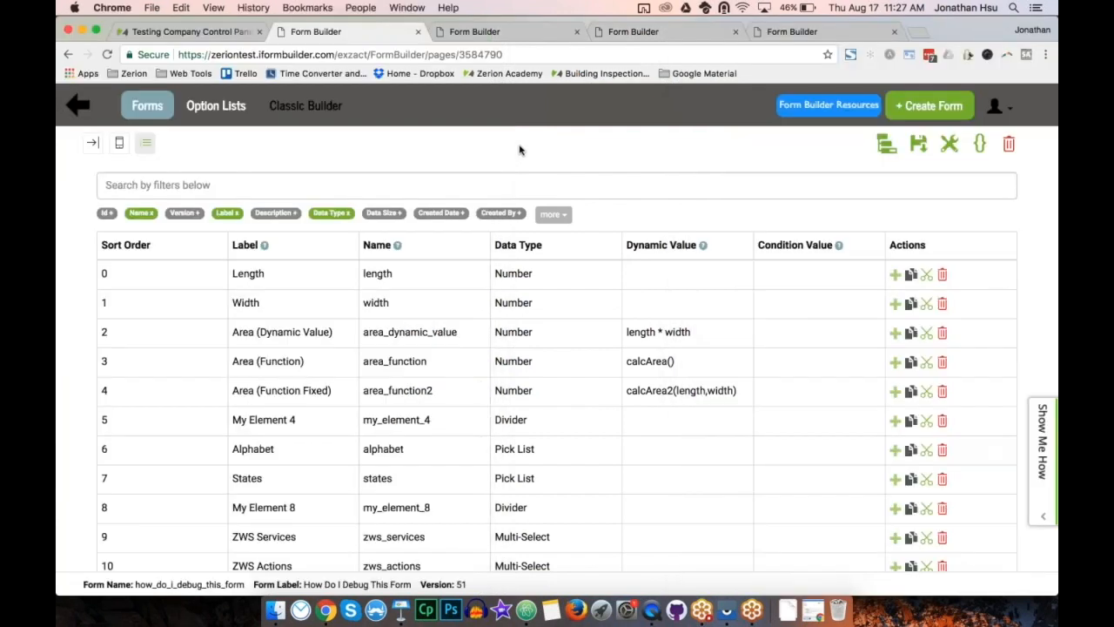
pyautogui.click(668, 276)
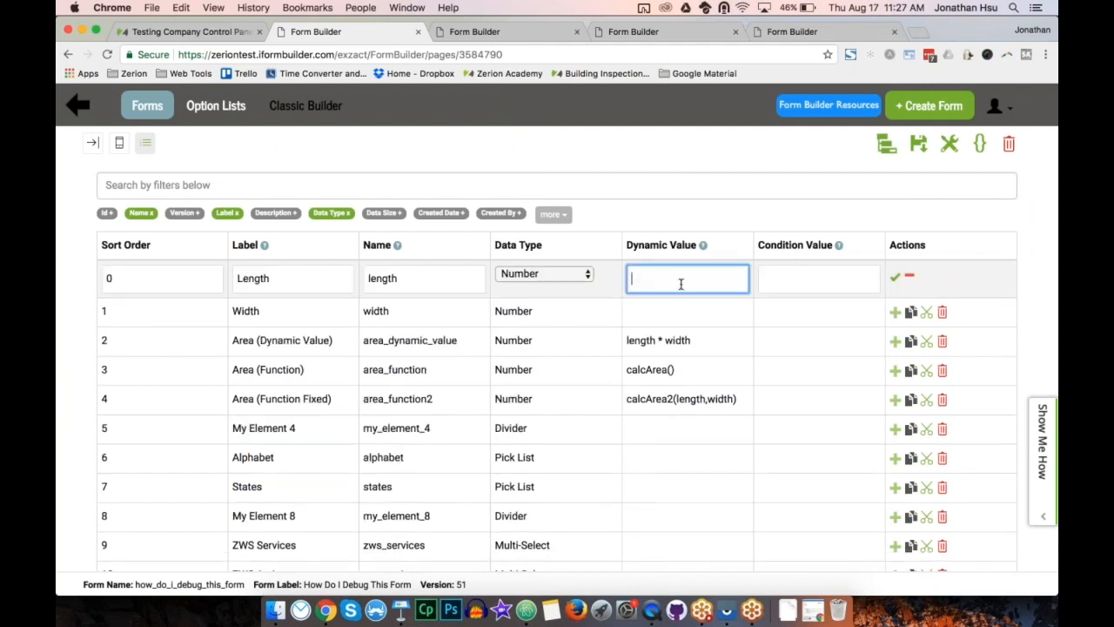
pyautogui.click(690, 314)
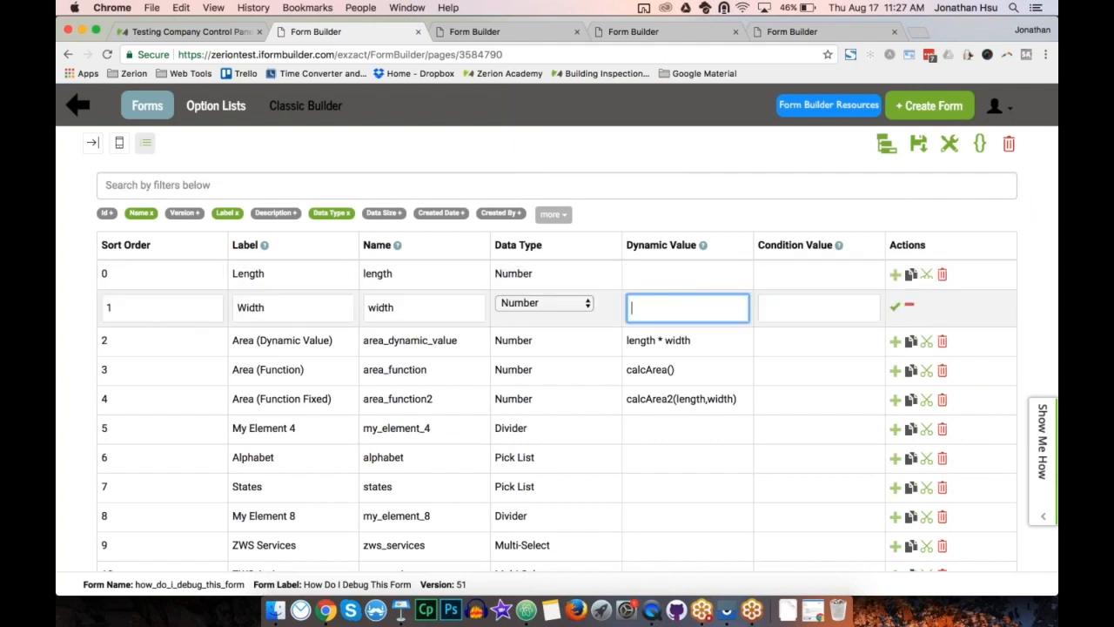
pyautogui.click(687, 285)
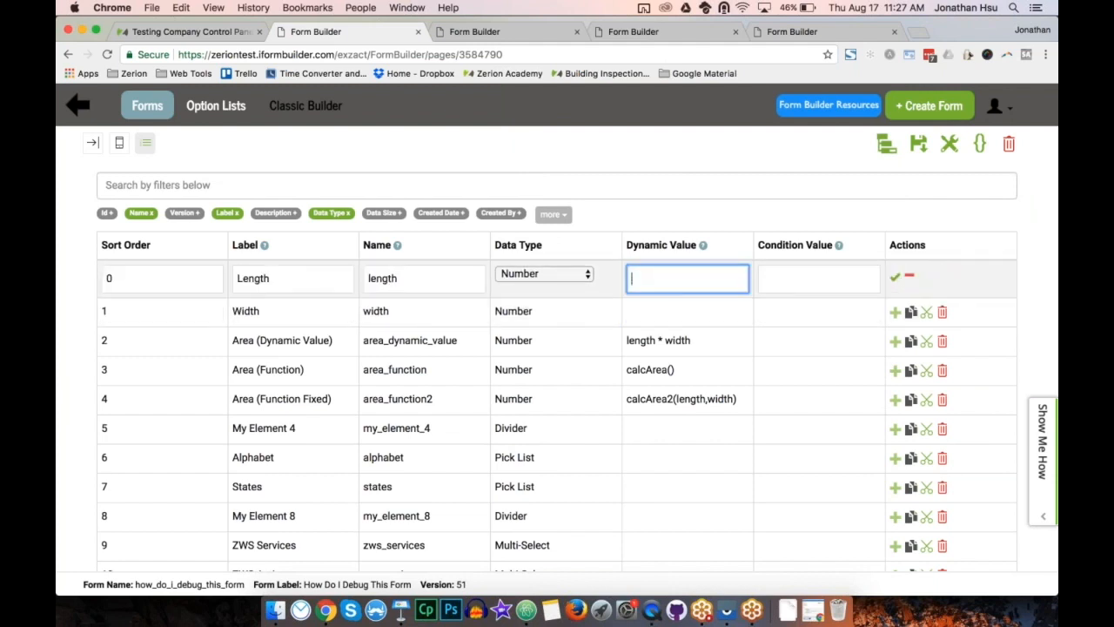
pyautogui.write('{0}')
pyautogui.hotkey('shift', 'Left')
pyautogui.hotkey('shift', 'Left')
pyautogui.hotkey('shift', 'Left')
pyautogui.press('BackSpace')
pyautogui.write('0')
pyautogui.press('BackSpace')
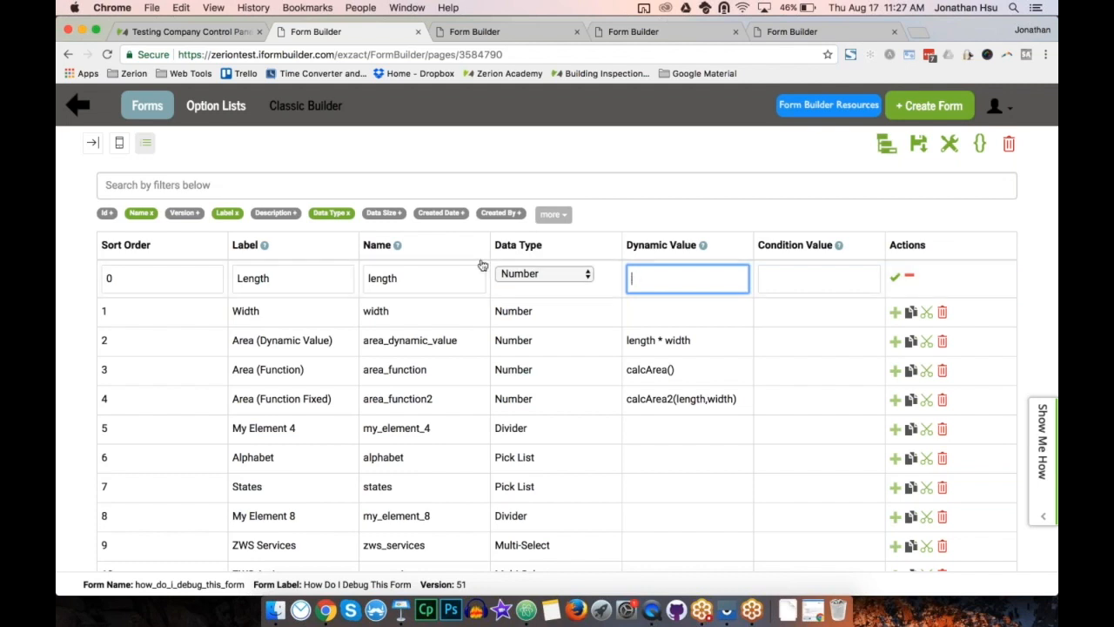
# Set the Length element's dynamic value to length = 0
pyautogui.doubleClick(434, 282)
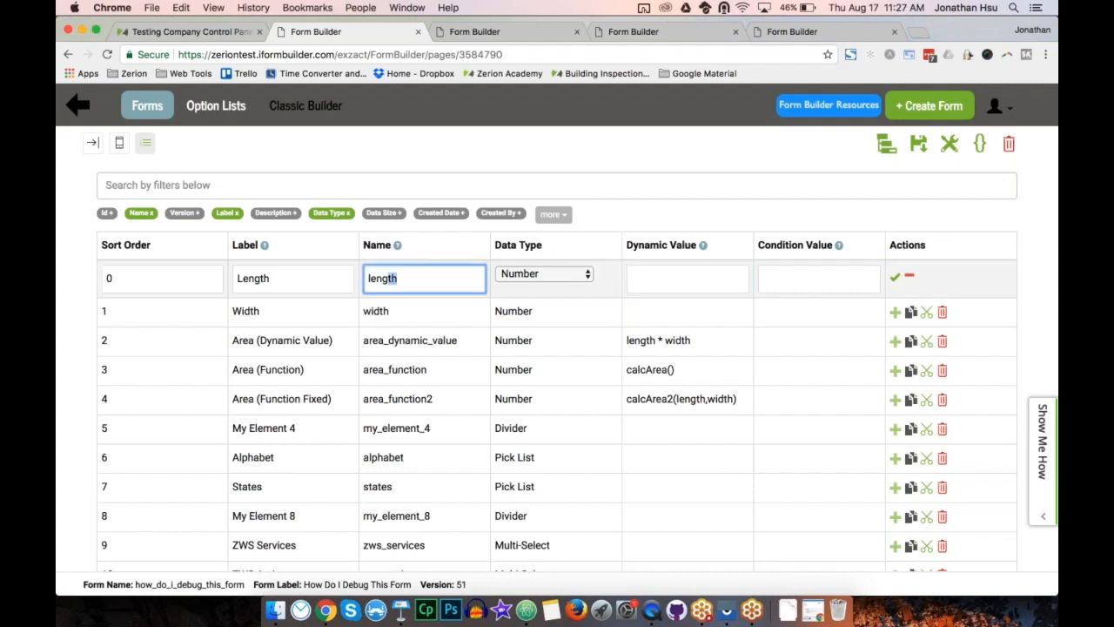
pyautogui.click(682, 275)
pyautogui.write('length = 0')
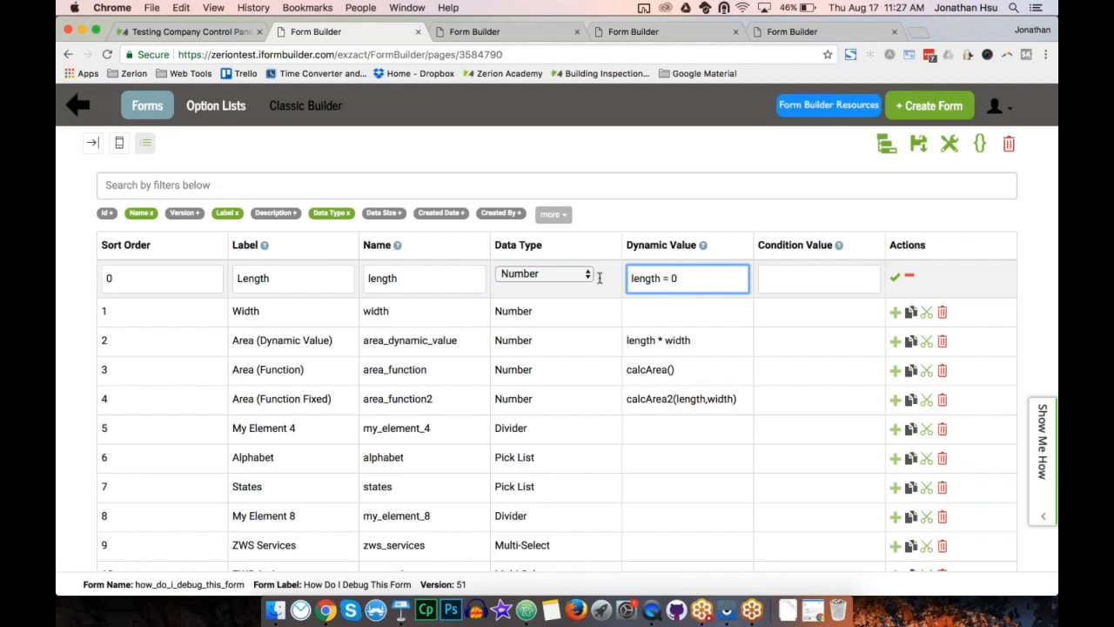
# Set the Width element's dynamic value to width = 0, and save the form
pyautogui.click(393, 318)
pyautogui.doubleClick(394, 319)
pyautogui.hotkey('ctrl', 'c')
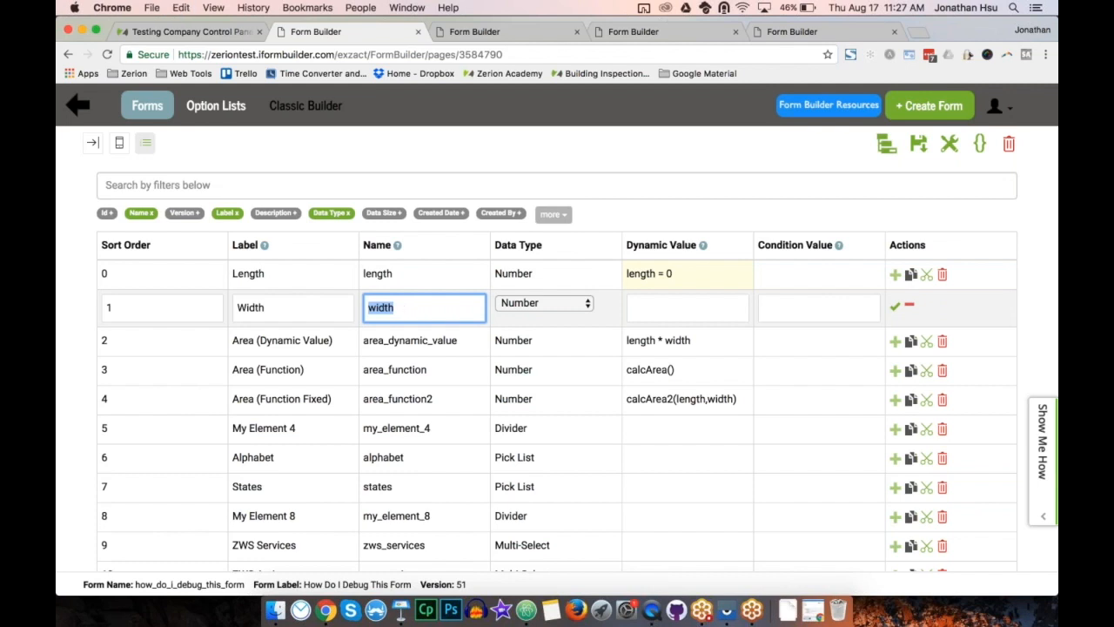
pyautogui.click(661, 309)
pyautogui.hotkey('ctrl', 'v')
pyautogui.write('= 0')
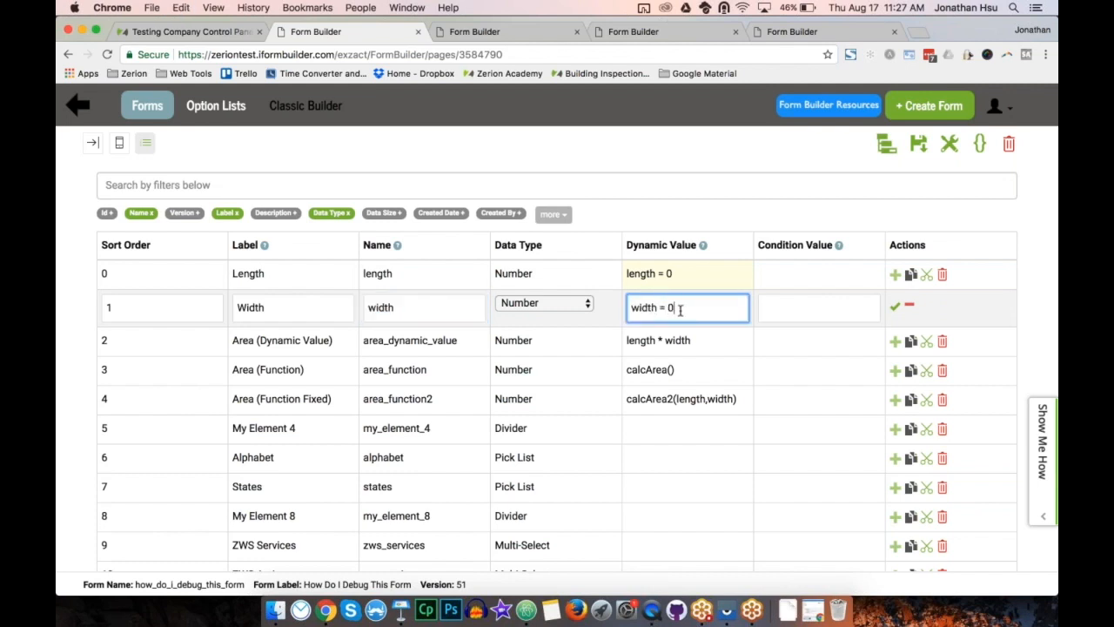
pyautogui.click(895, 306)
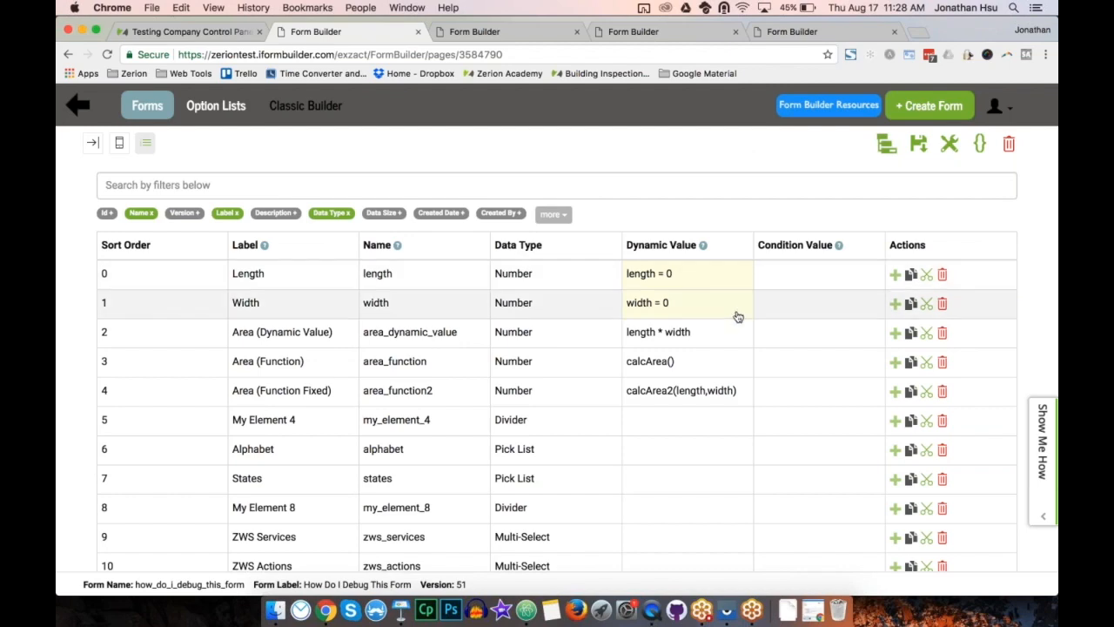
pyautogui.click(917, 148)
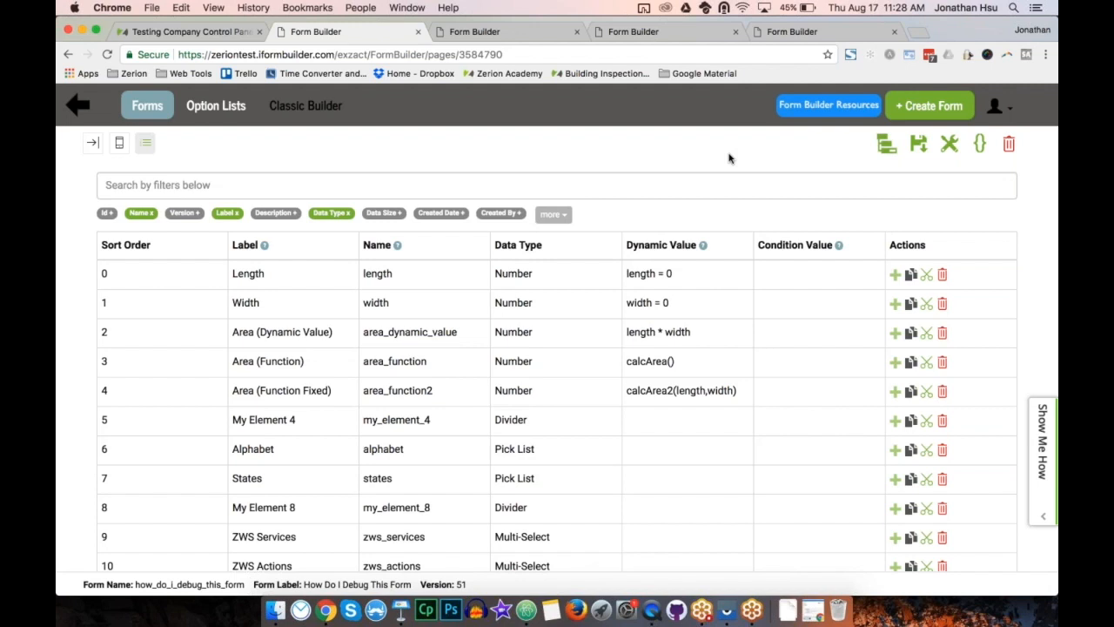
# Switch to the mirrored iPad and Pixel C and compare the three area values in the debug form
pyautogui.click(651, 612)
pyautogui.click(726, 612)
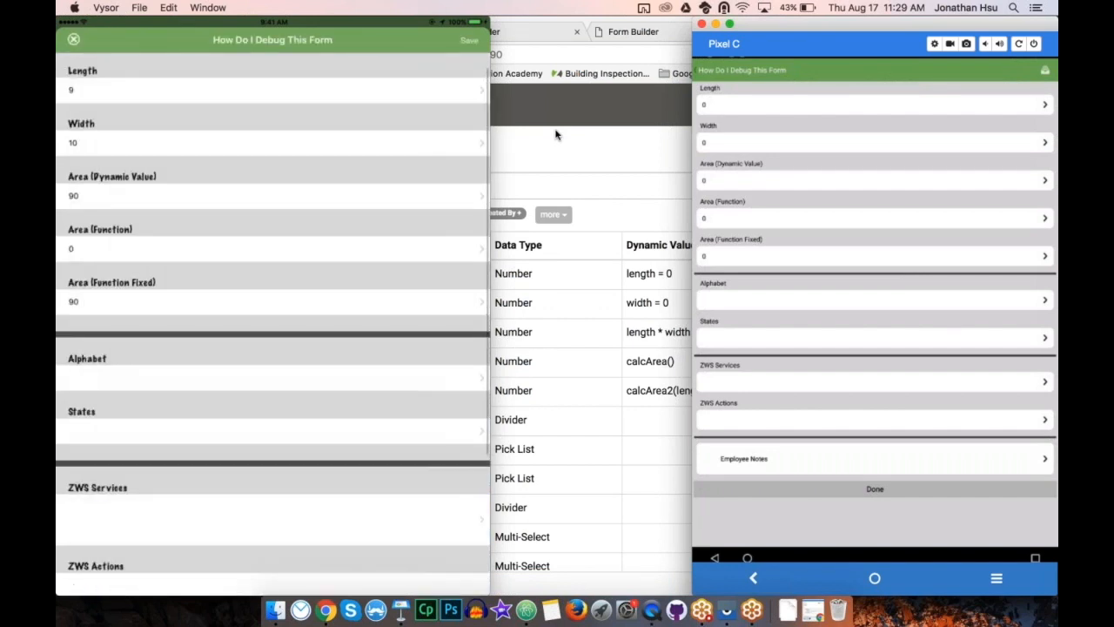
pyautogui.moveTo(433, 217)
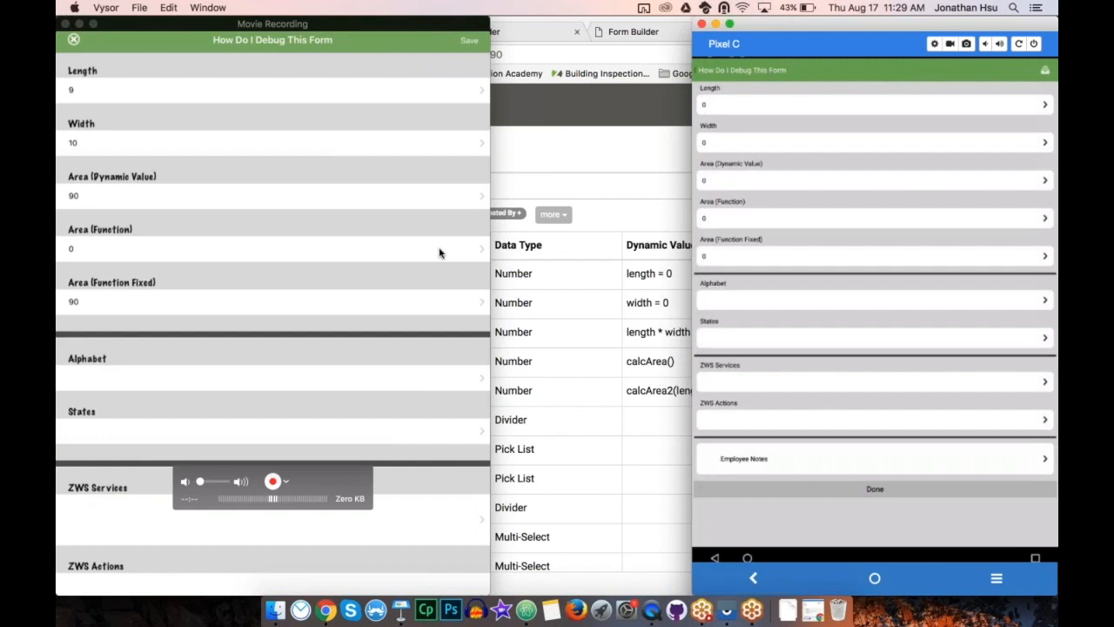
# Return to the Form Builder, open the page-level JavaScript and align the return lines of calcArea and calcArea2 with their var lines
pyautogui.click(596, 144)
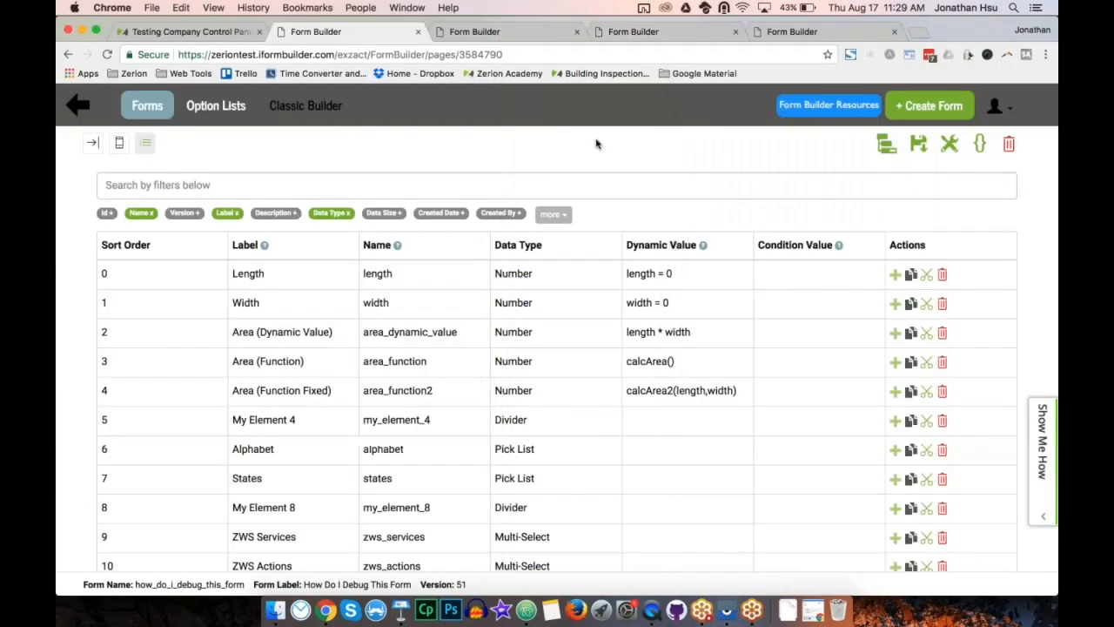
pyautogui.click(980, 148)
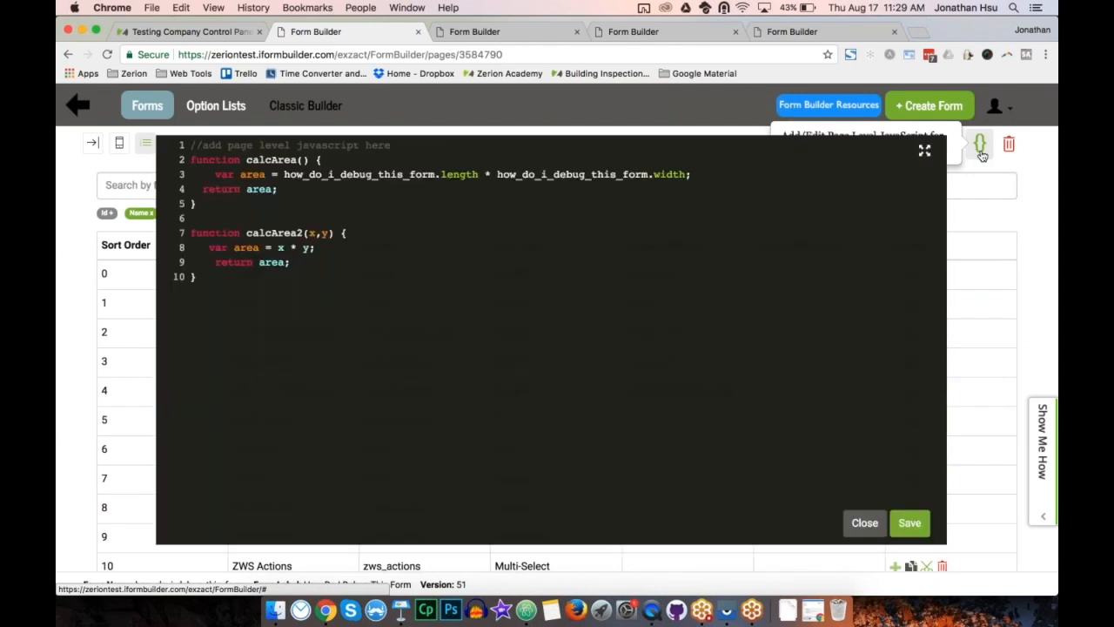
pyautogui.click(450, 393)
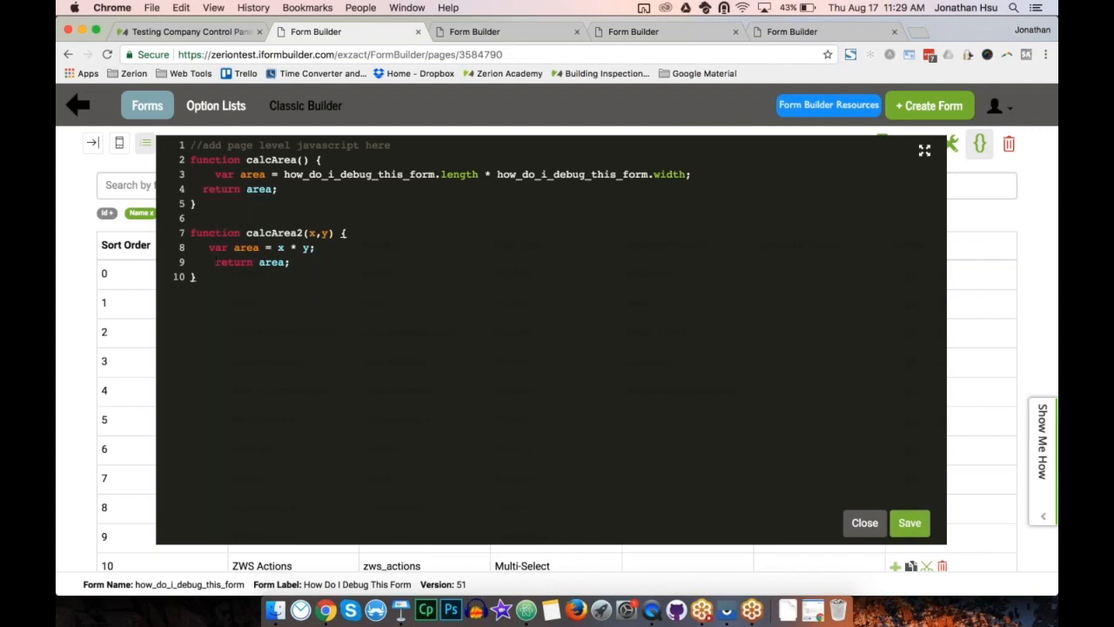
pyautogui.press('BackSpace')
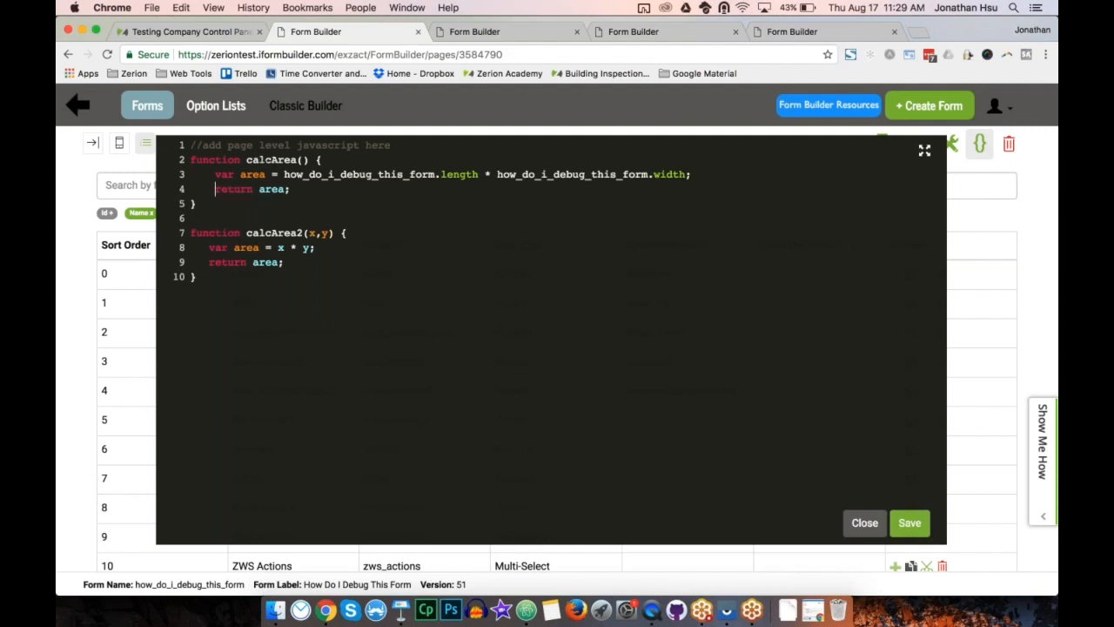
# Examine how calcArea references the form's length and width compared with calcArea2's x and y parameters, and close the code editor
pyautogui.moveTo(278, 247); pyautogui.dragTo(311, 247)
pyautogui.moveTo(285, 262); pyautogui.dragTo(278, 262)
pyautogui.moveTo(283, 174); pyautogui.dragTo(478, 174)
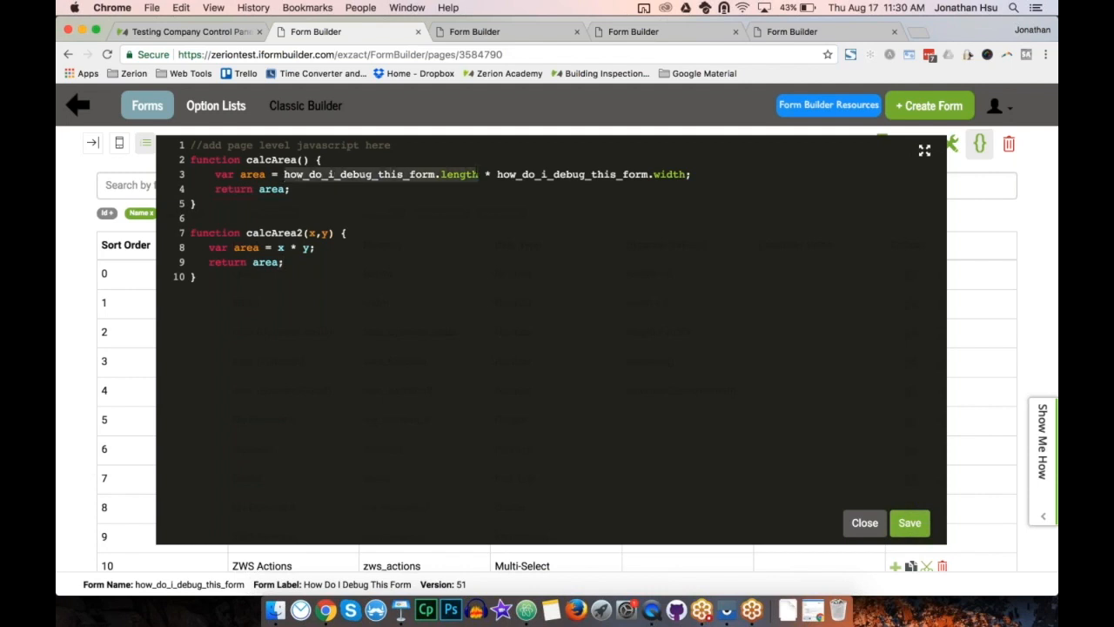
pyautogui.click(479, 174)
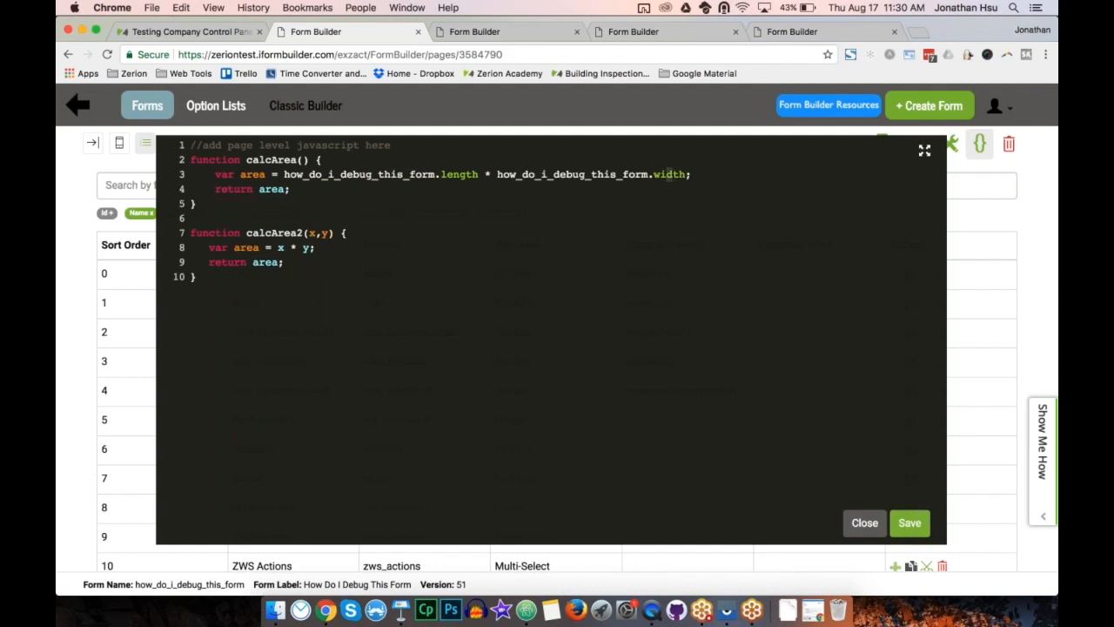
pyautogui.moveTo(649, 174); pyautogui.dragTo(284, 175)
pyautogui.click(360, 183)
pyautogui.click(304, 160)
pyautogui.moveTo(311, 233); pyautogui.dragTo(328, 233)
pyautogui.click(328, 233)
pyautogui.click(865, 523)
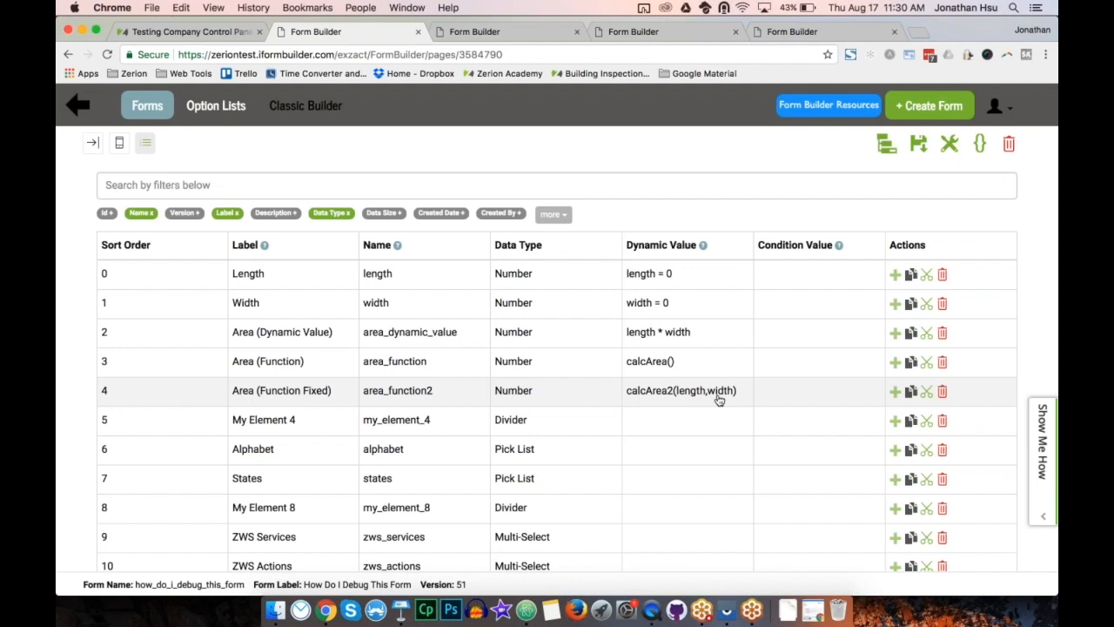
# Reopen the page-level JavaScript, review the calcArea function, save the code and close the editor
pyautogui.click(979, 144)
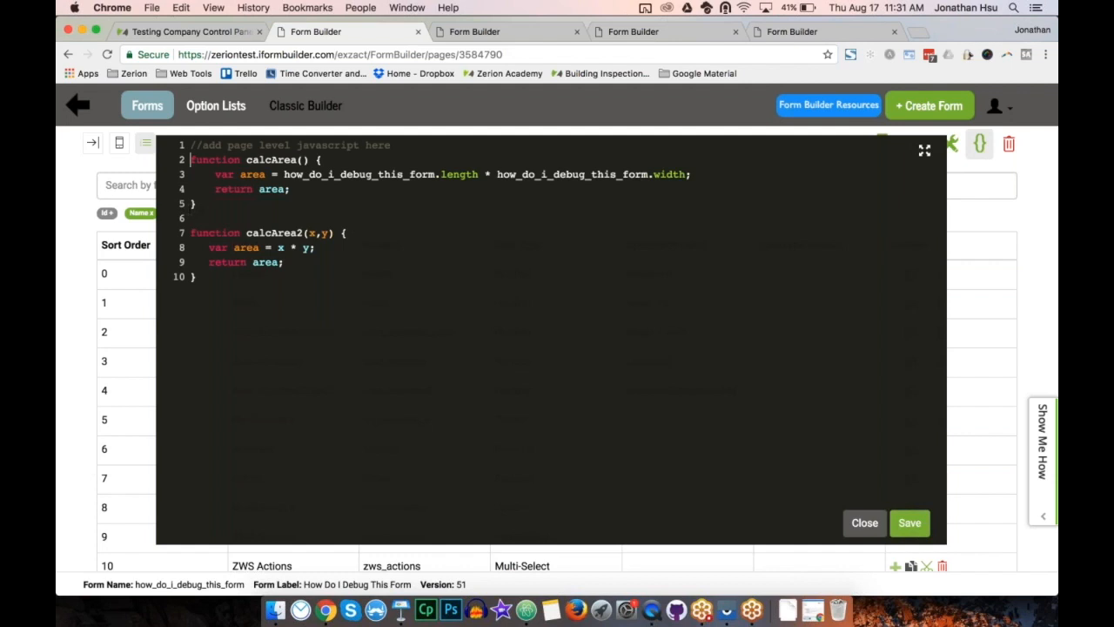
pyautogui.moveTo(197, 206); pyautogui.dragTo(158, 165)
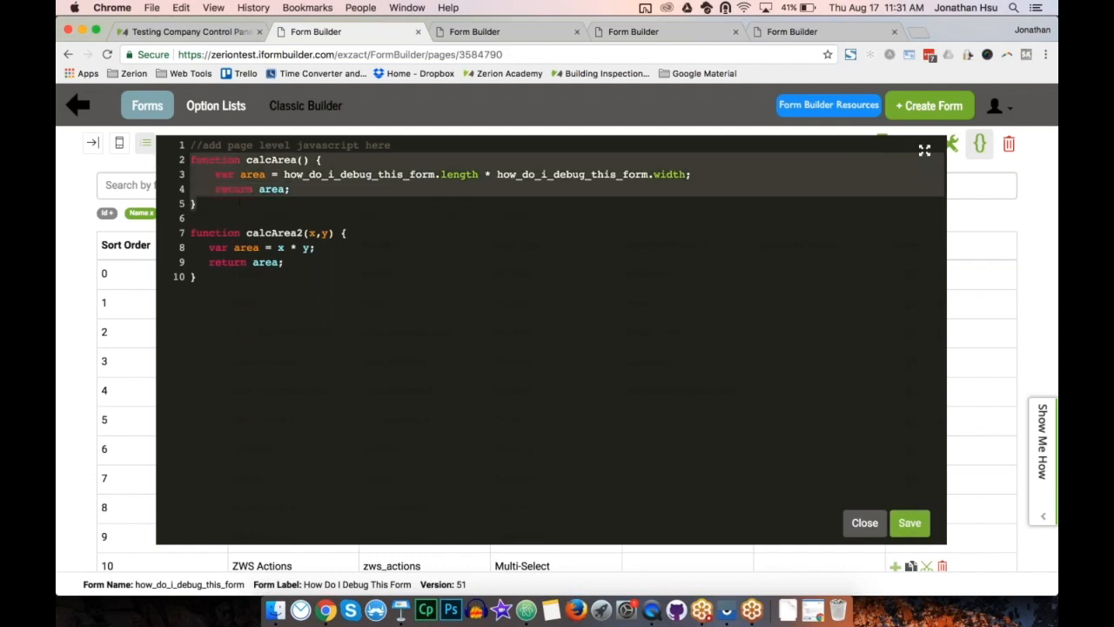
pyautogui.click(240, 203)
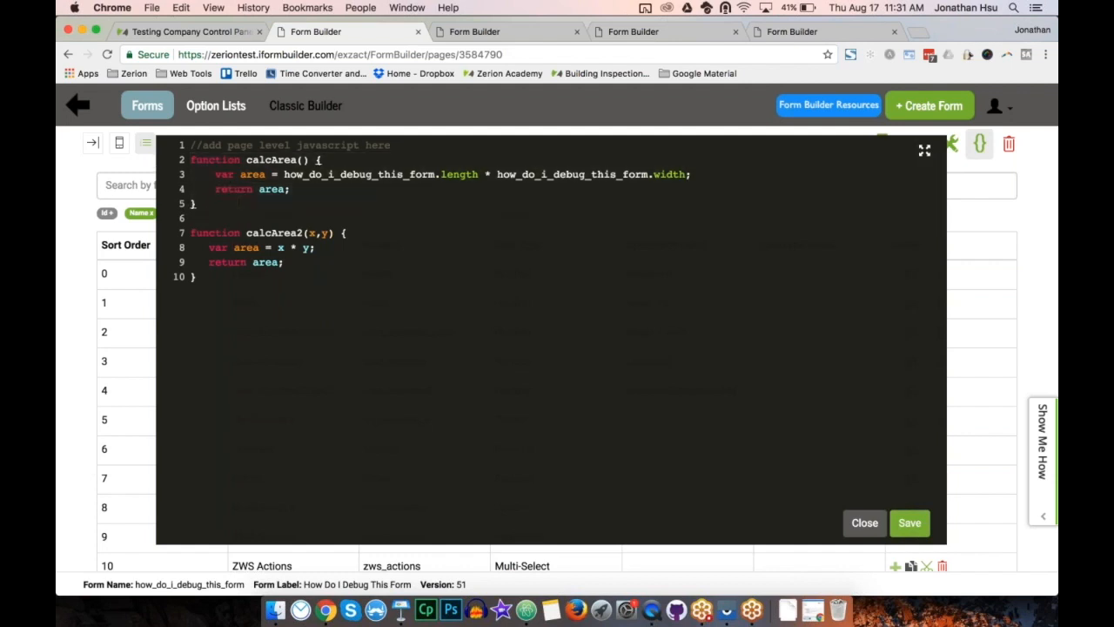
pyautogui.click(910, 528)
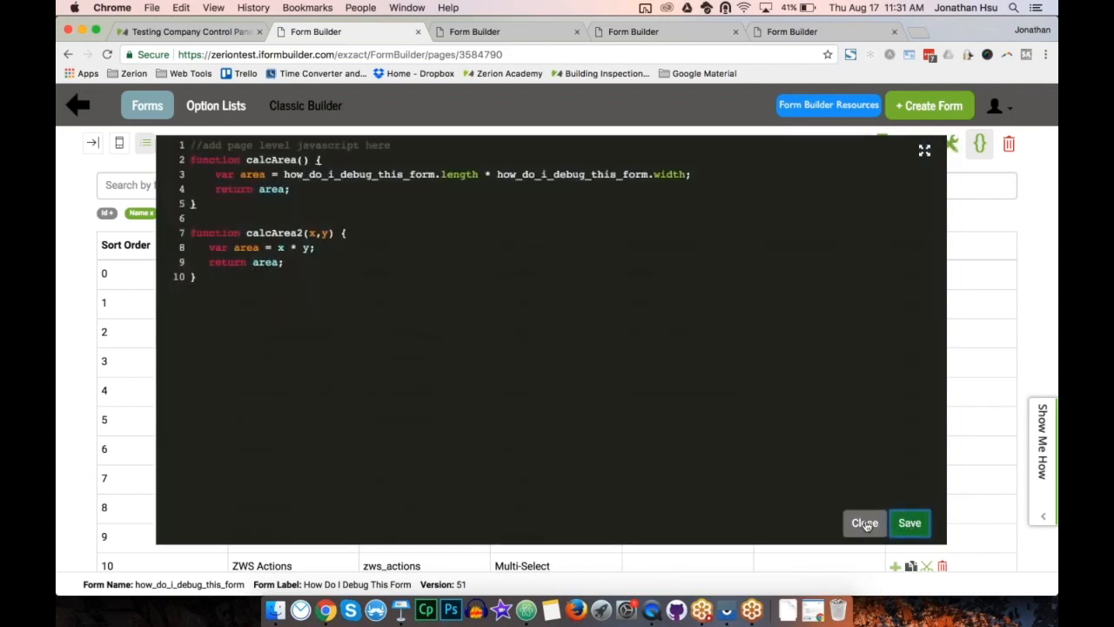
pyautogui.click(865, 523)
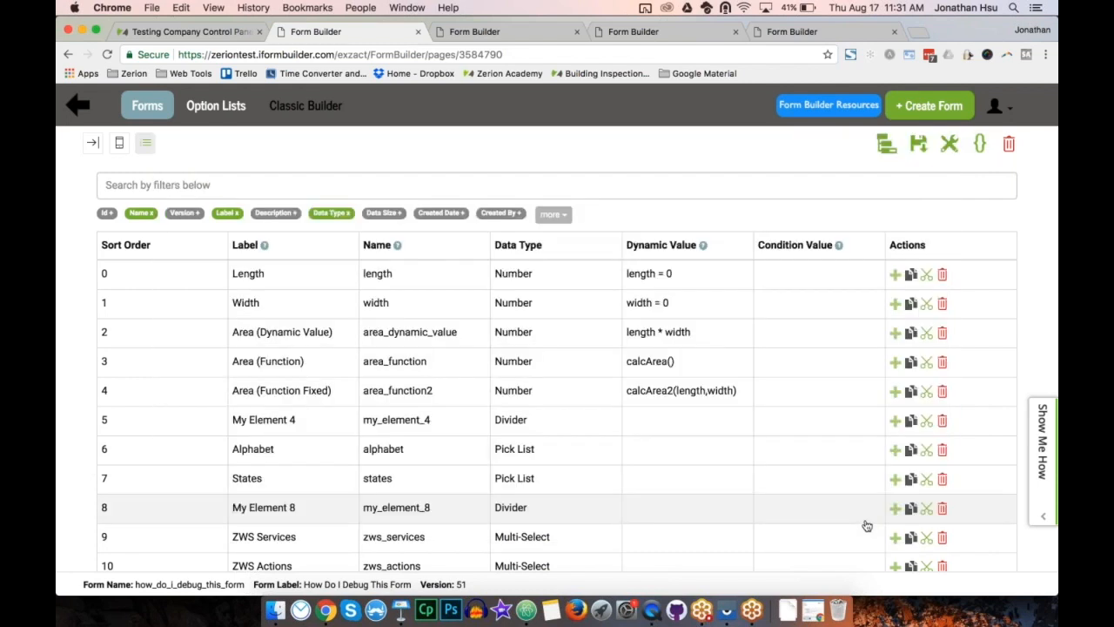
# Change the dynamic values to width = 10 for Width and length = 10 for Length, and save the form
pyautogui.click(710, 307)
pyautogui.click(709, 306)
pyautogui.press('BackSpace')
pyautogui.write('10')
pyautogui.click(679, 276)
pyautogui.click(679, 277)
pyautogui.press('BackSpace')
pyautogui.write('10')
pyautogui.click(901, 278)
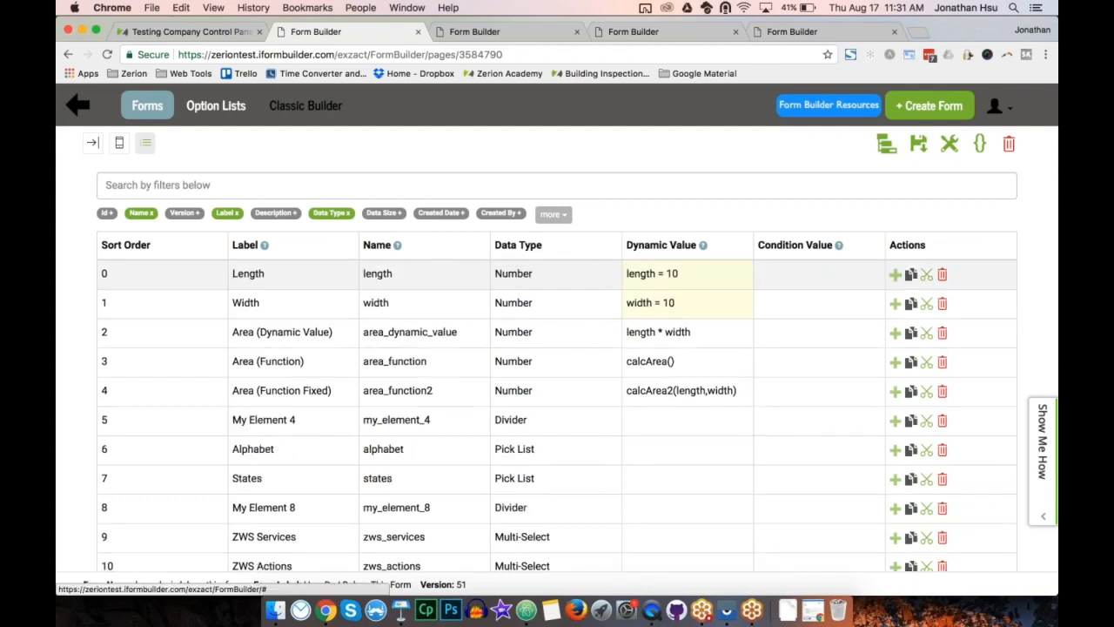
pyautogui.click(914, 148)
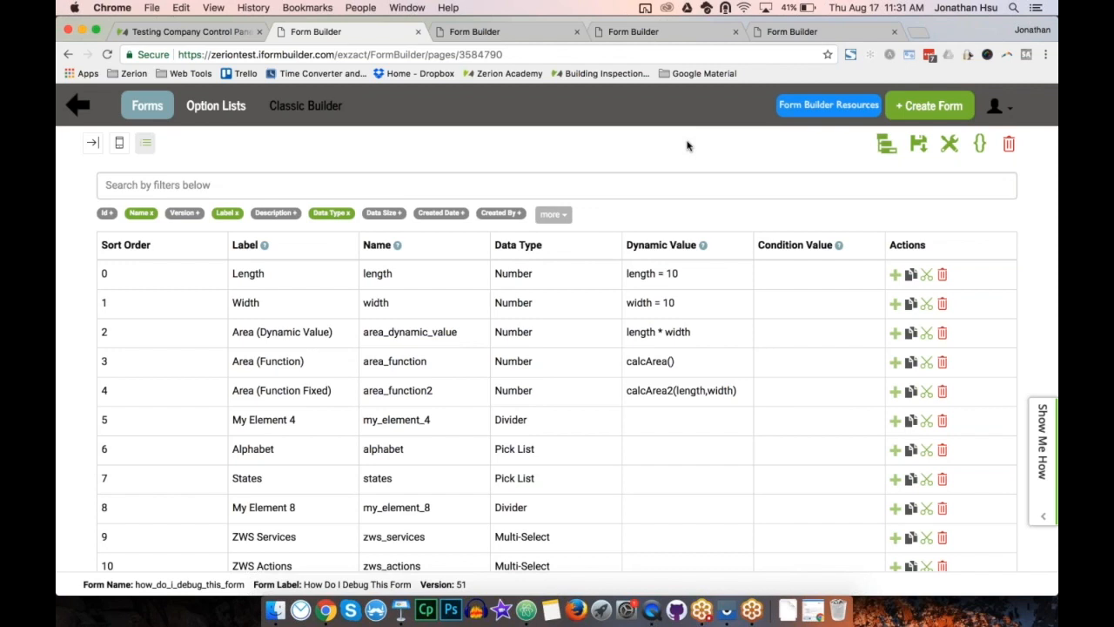
# Switch to the mirrored devices, dismiss both synchronization reports and open How Do I Debug This Form on the Pixel C and the iPad
pyautogui.click(651, 610)
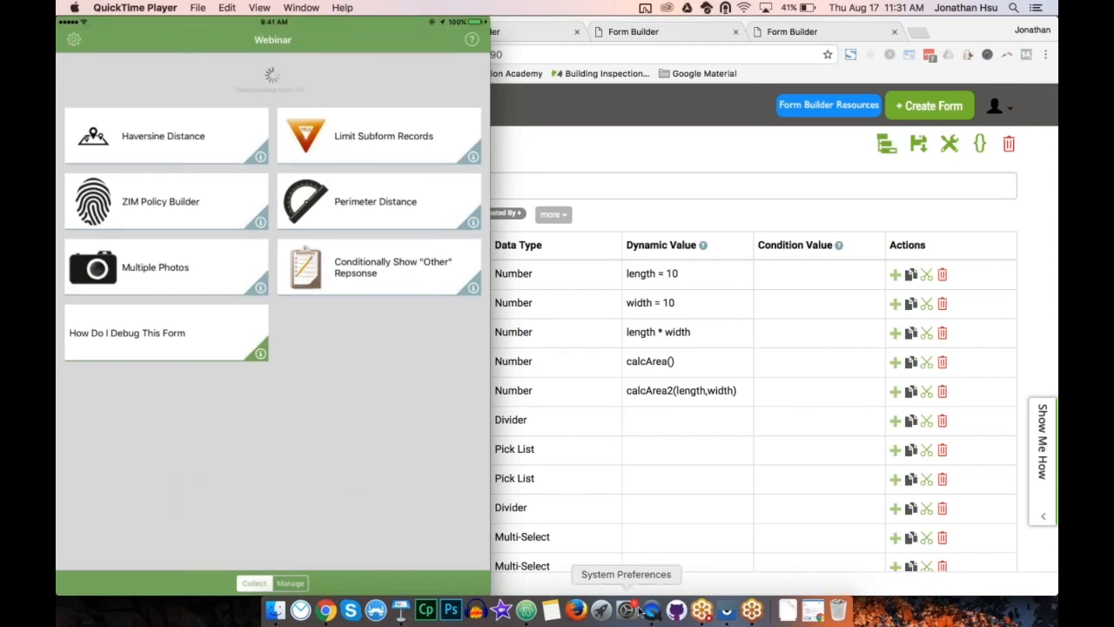
pyautogui.click(725, 614)
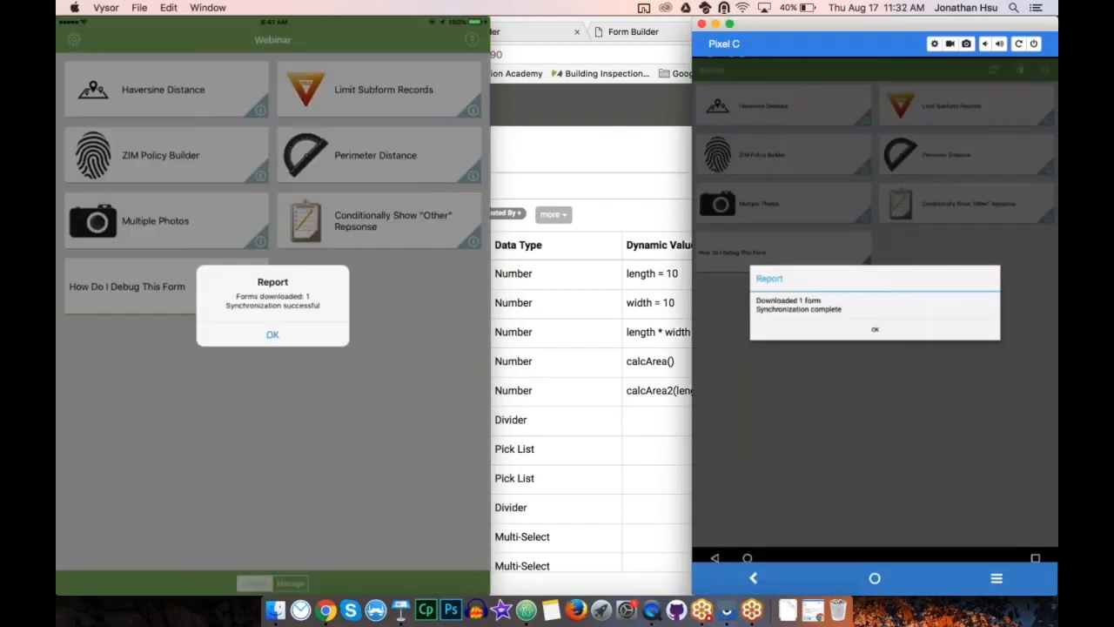
pyautogui.click(875, 329)
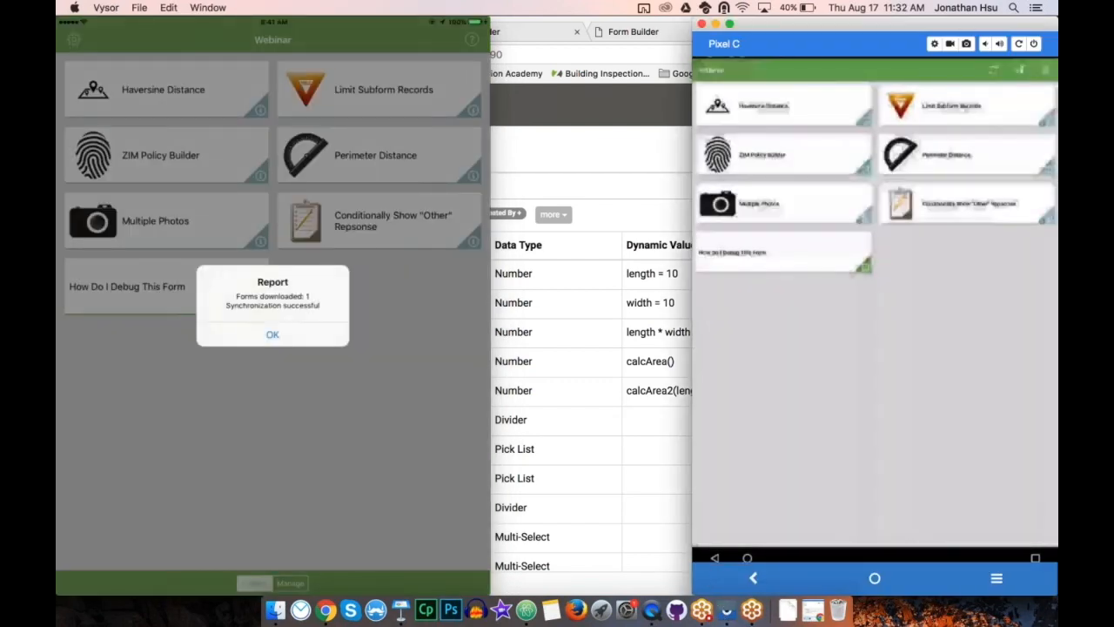
pyautogui.click(784, 252)
pyautogui.click(273, 334)
pyautogui.click(127, 287)
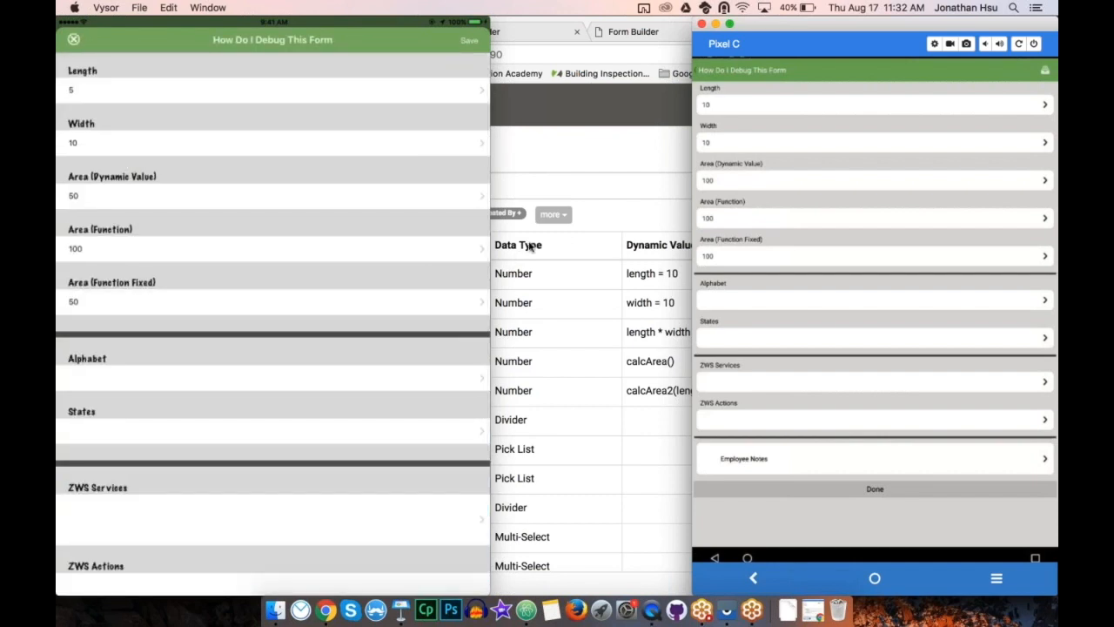
# Return to the Form Builder in Chrome and open the debug form's page-level JavaScript
pyautogui.moveTo(470, 200)
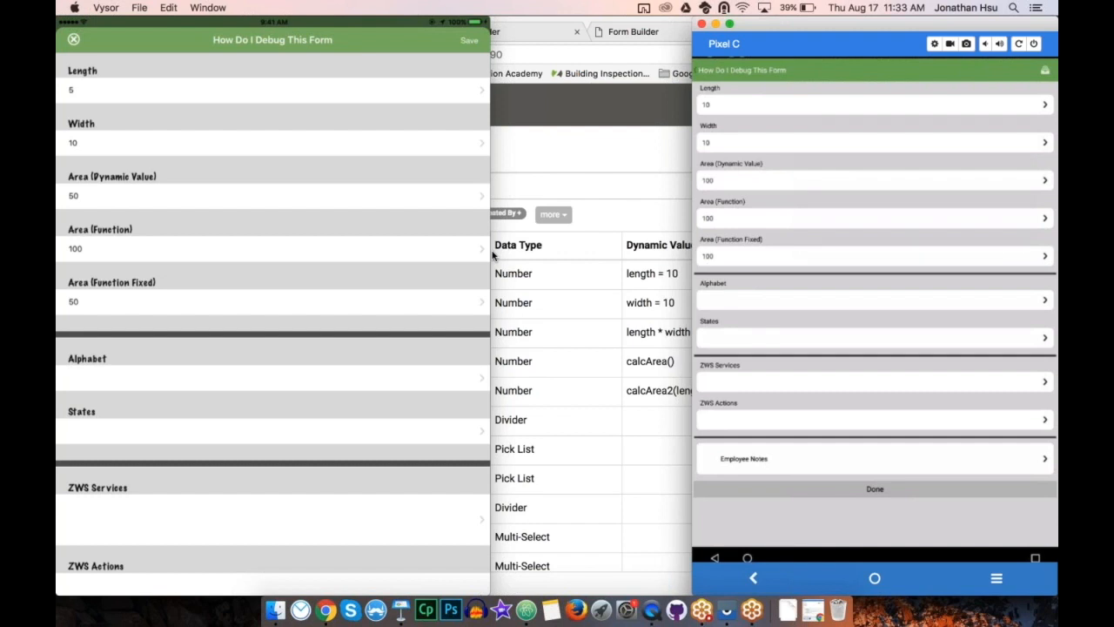
pyautogui.click(577, 137)
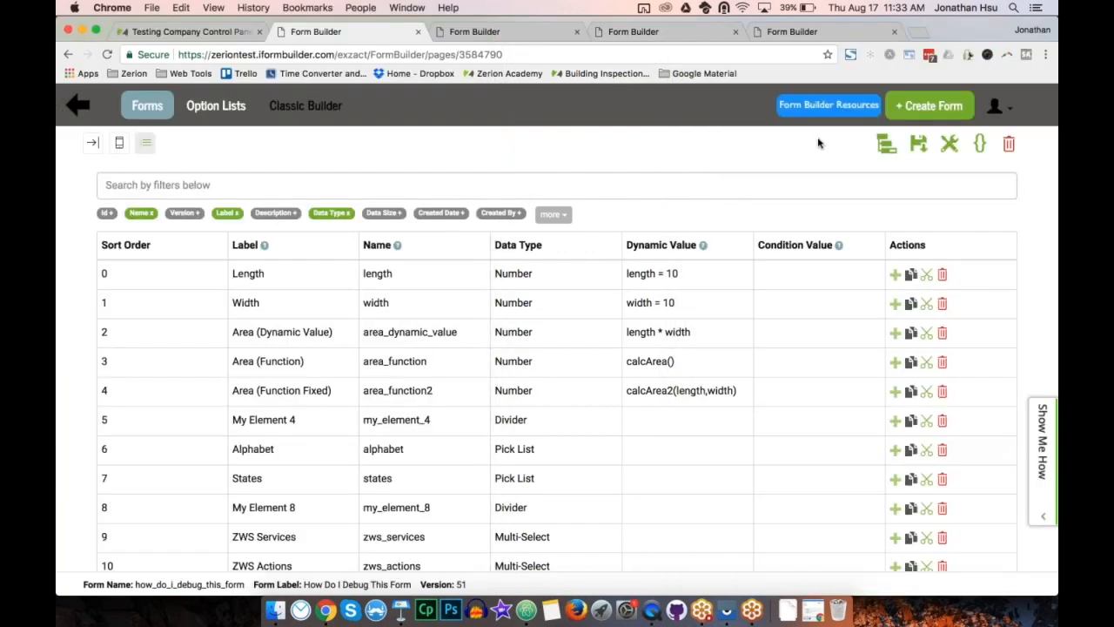
pyautogui.click(977, 144)
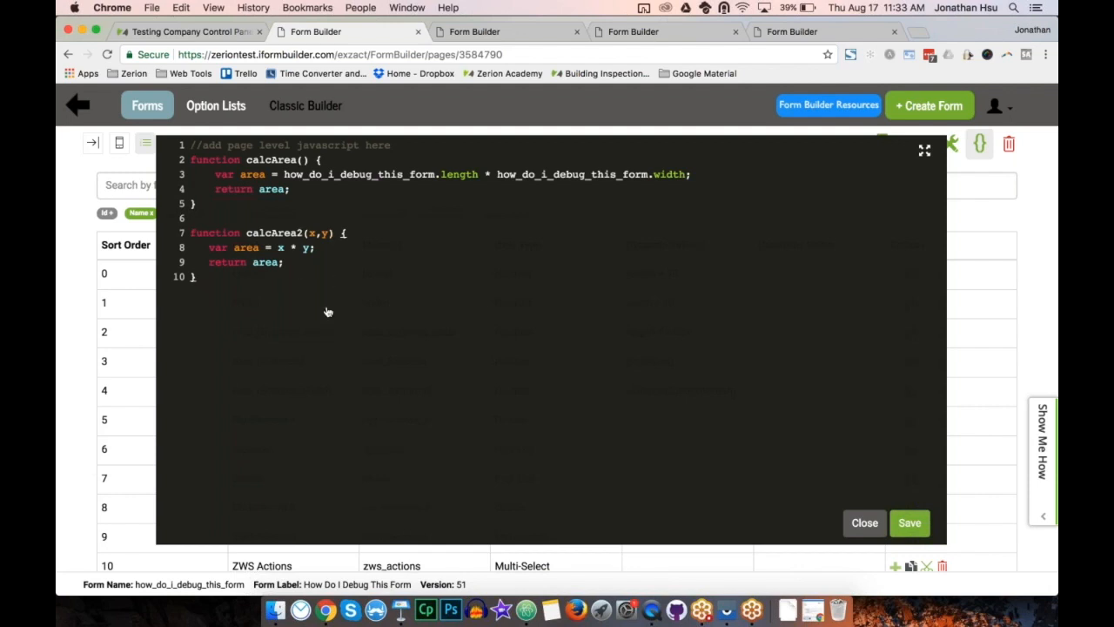
# Add the parameters x,y to the calcArea function in the page-level JavaScript, save the code and close the editor
pyautogui.click(308, 232)
pyautogui.moveTo(308, 232); pyautogui.dragTo(332, 232)
pyautogui.click(328, 315)
pyautogui.click(303, 160)
pyautogui.click(304, 161)
pyautogui.write('x,y')
pyautogui.moveTo(284, 175); pyautogui.dragTo(686, 175)
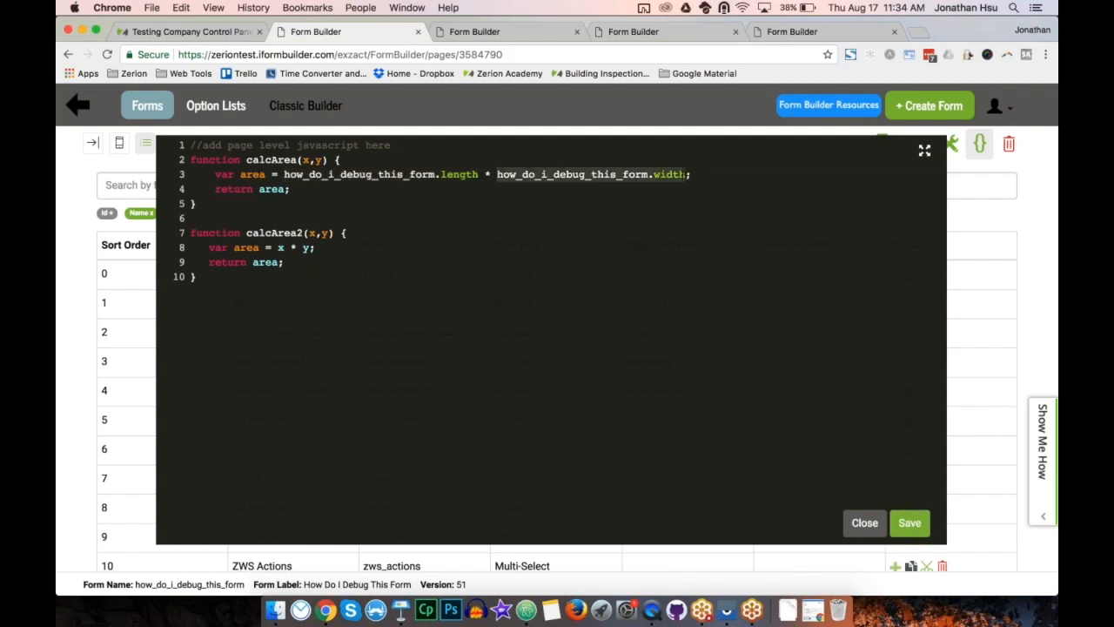
pyautogui.click(686, 175)
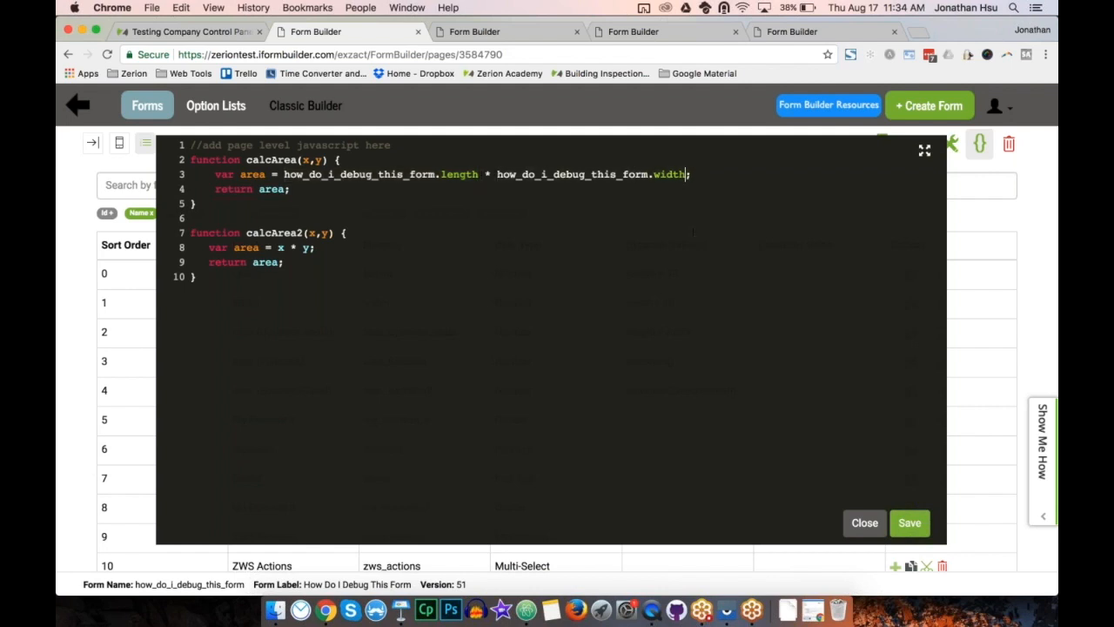
pyautogui.click(906, 522)
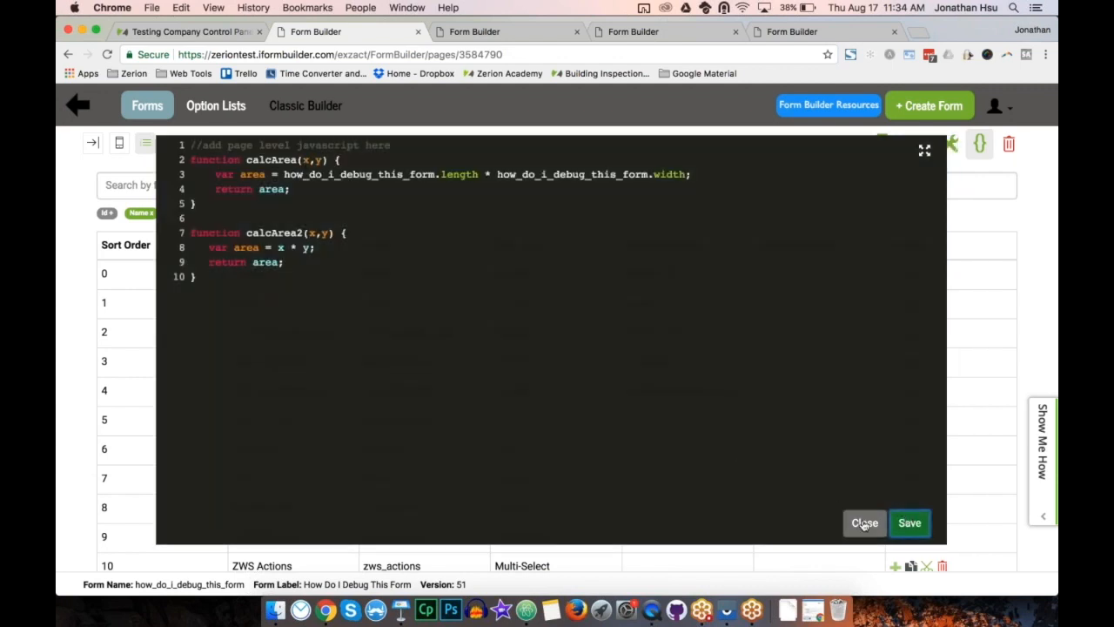
pyautogui.click(865, 523)
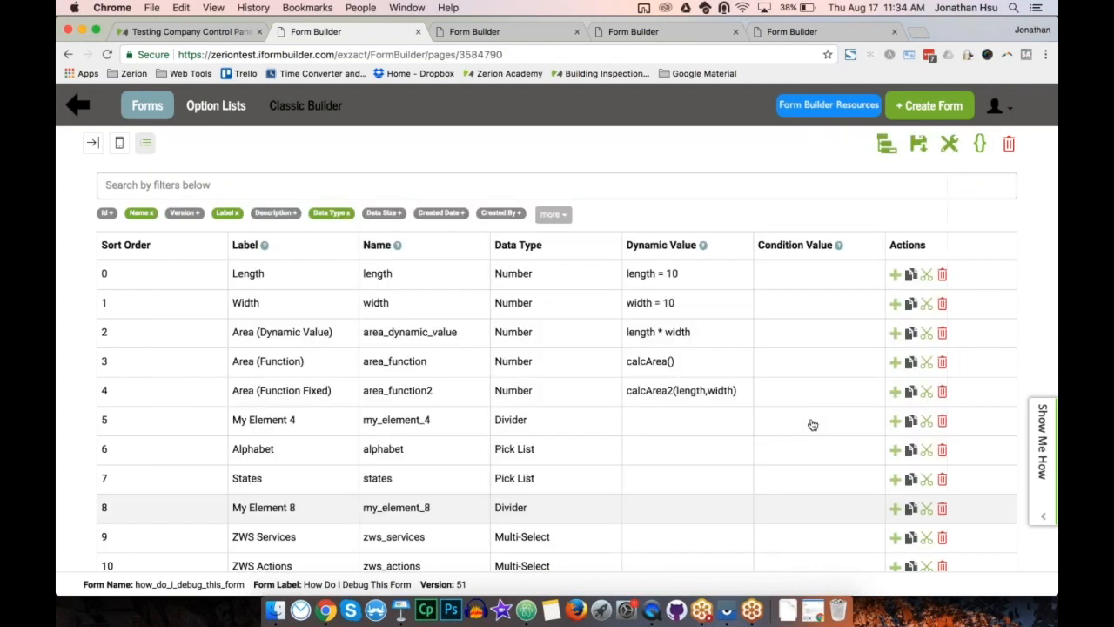
# Set the dynamic value of Area (Function) to calcArea(length,width) and save the form
pyautogui.click(694, 364)
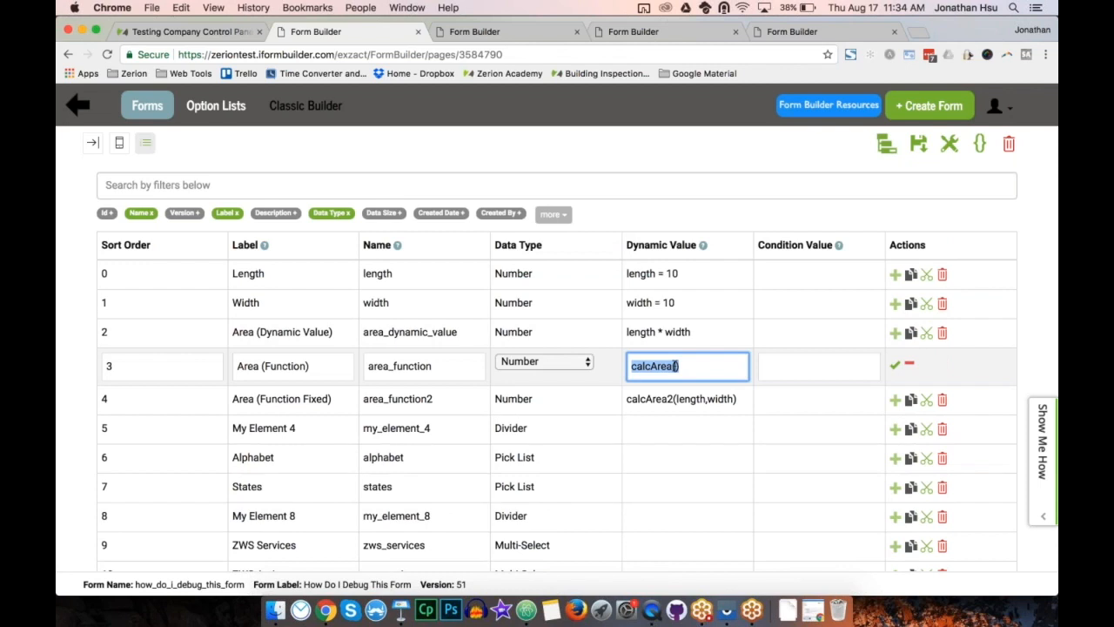
pyautogui.click(676, 366)
pyautogui.write('length,width')
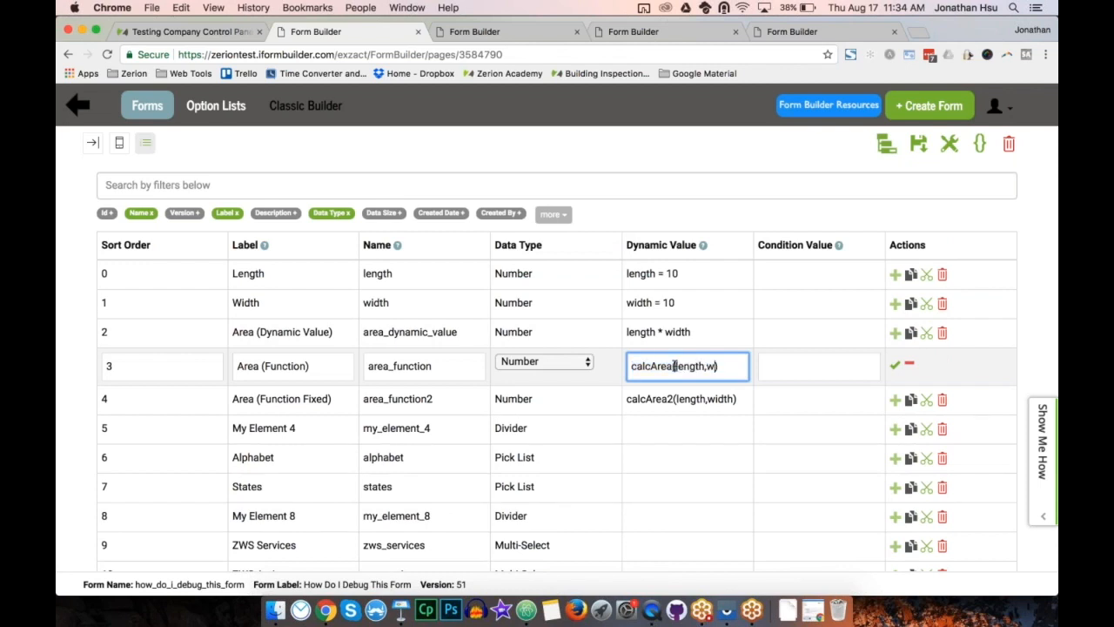
pyautogui.click(895, 367)
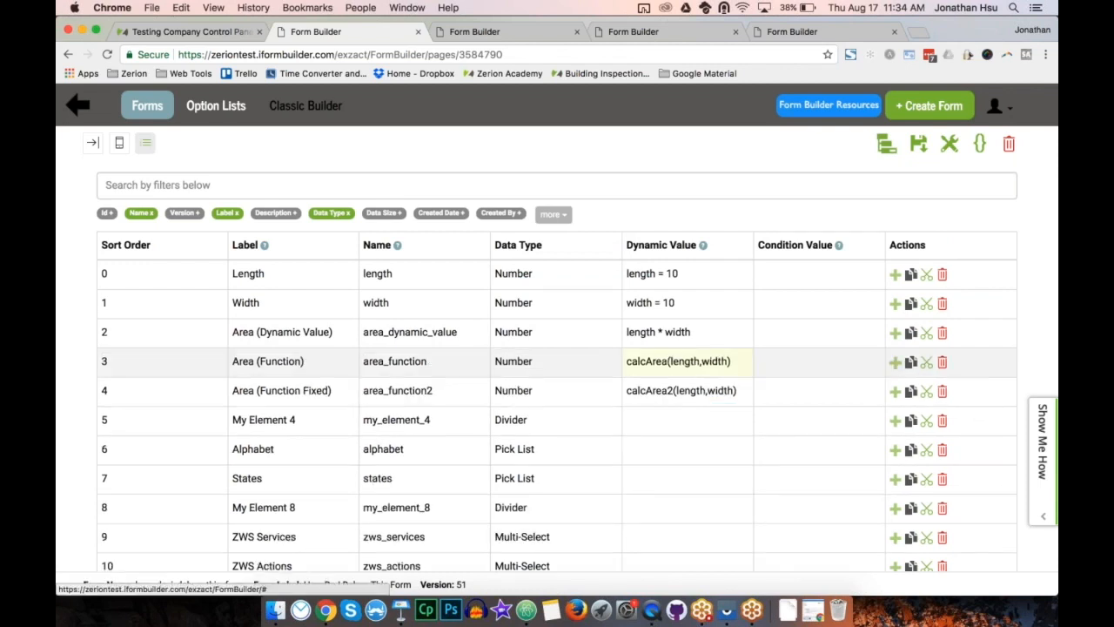
pyautogui.click(918, 145)
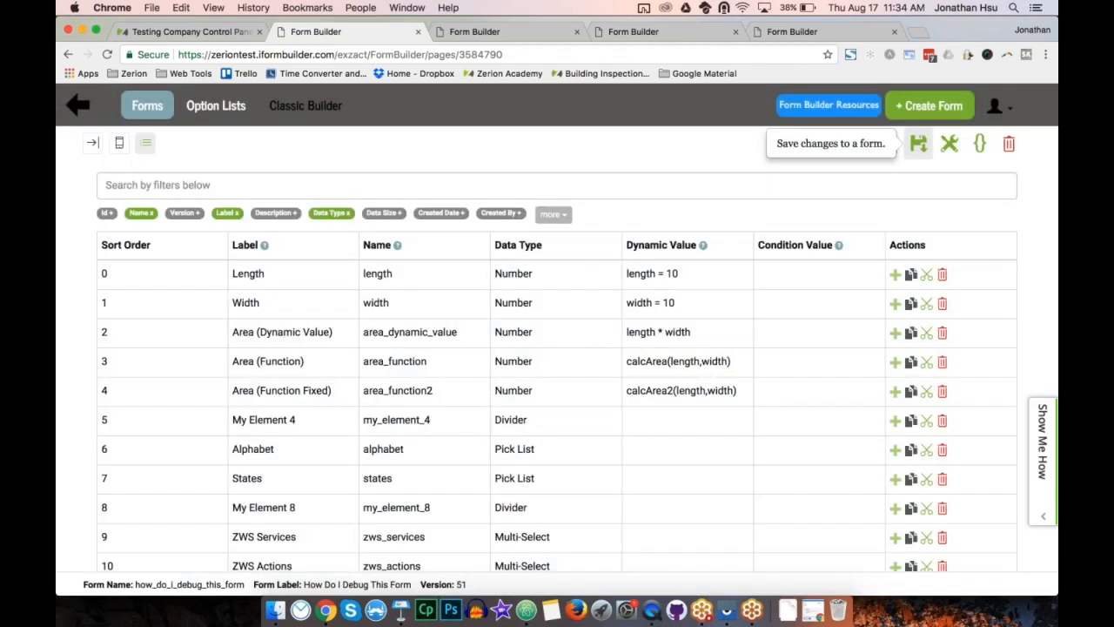
# Check the mirrored iPad, return to the Form Builder and review calcArea's parameters in the page-level JavaScript
pyautogui.click(653, 612)
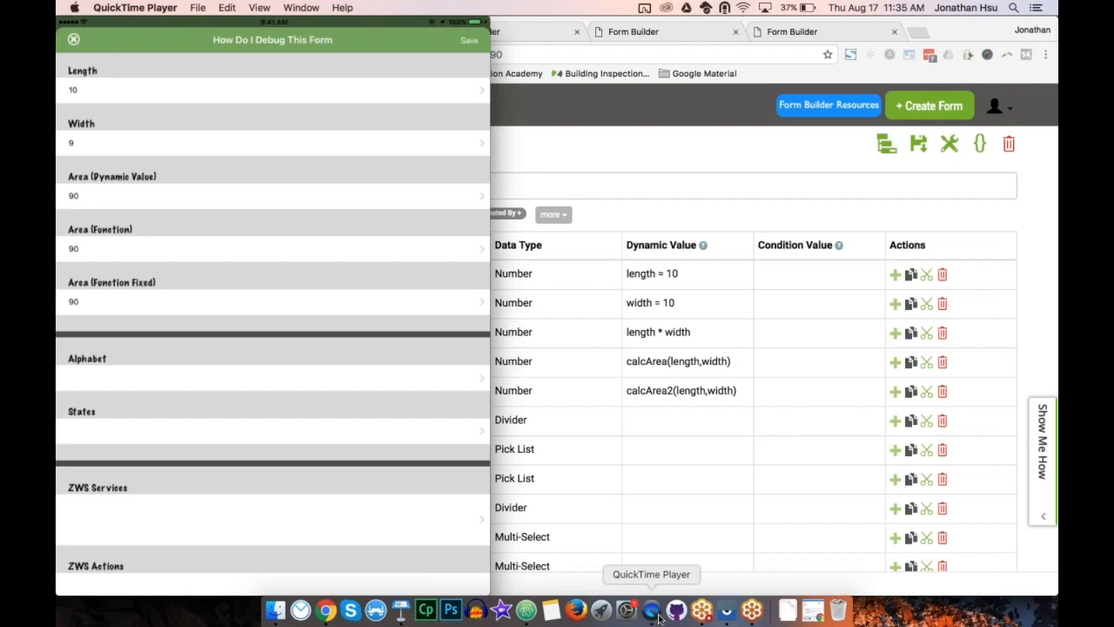
pyautogui.click(973, 155)
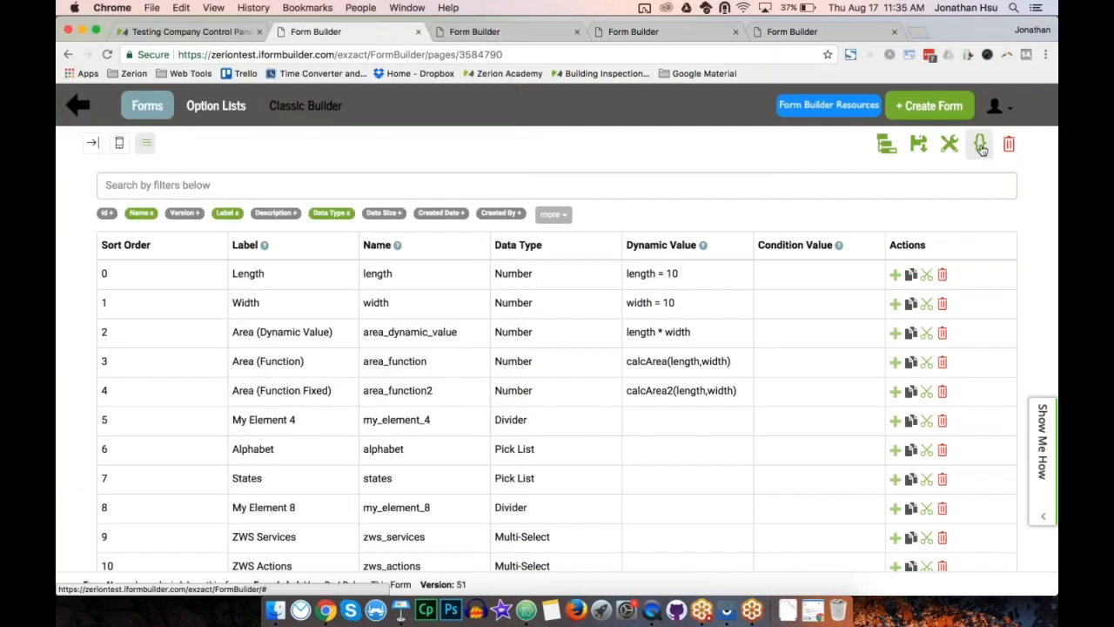
pyautogui.click(981, 145)
pyautogui.moveTo(323, 160); pyautogui.dragTo(303, 160)
pyautogui.click(315, 199)
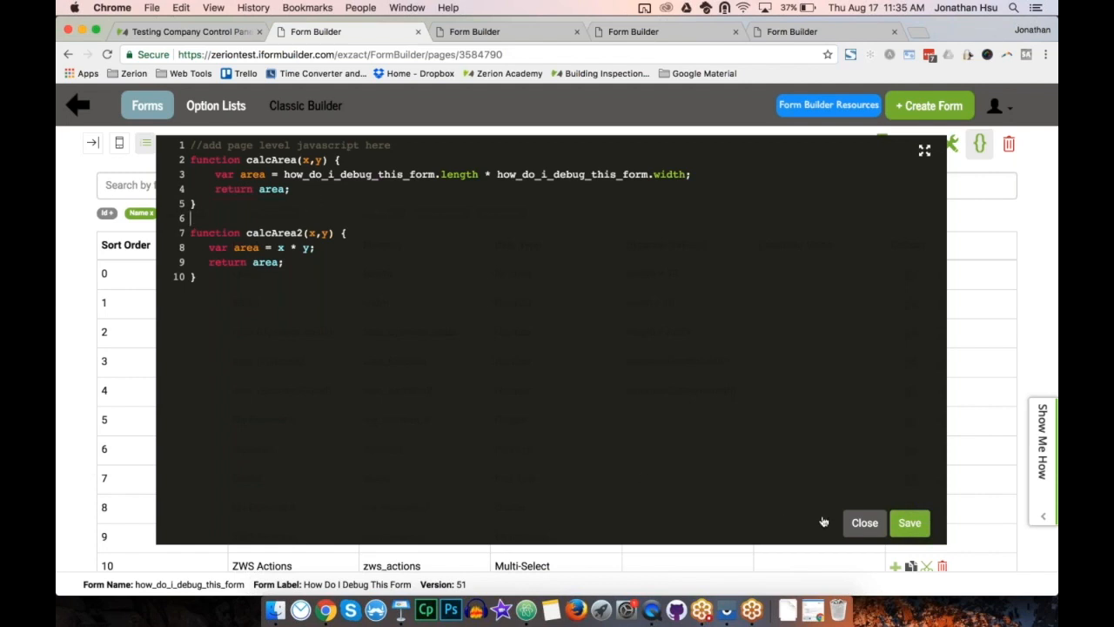
pyautogui.click(861, 526)
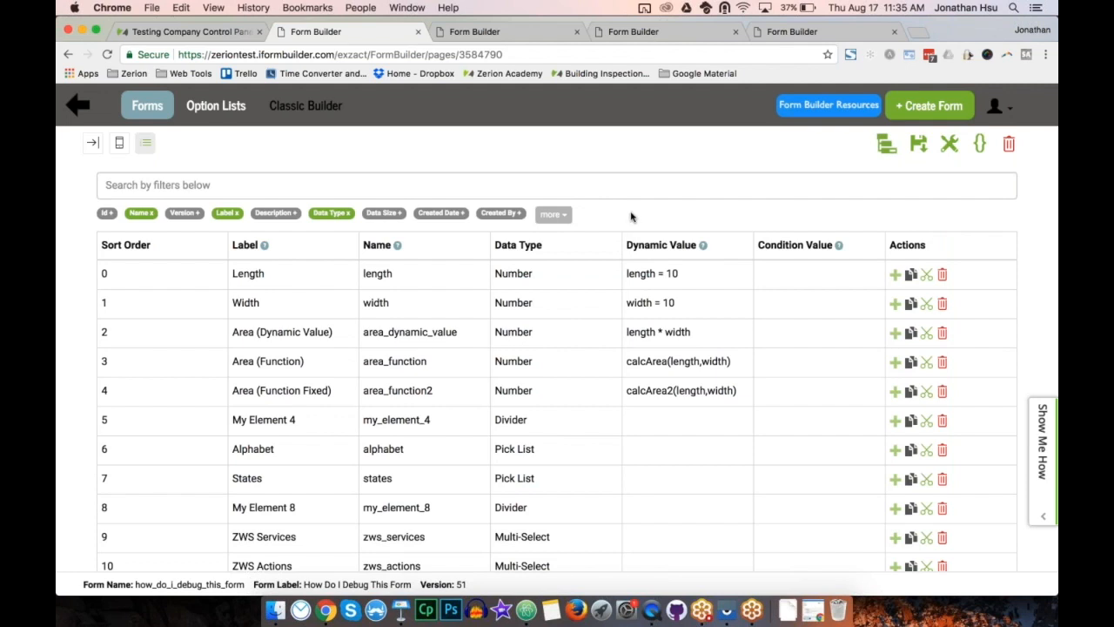
# Bring up the mirrored iPad and Pixel C, and choose G for Alphabet and Georgia for States on the Pixel C
pyautogui.click(651, 611)
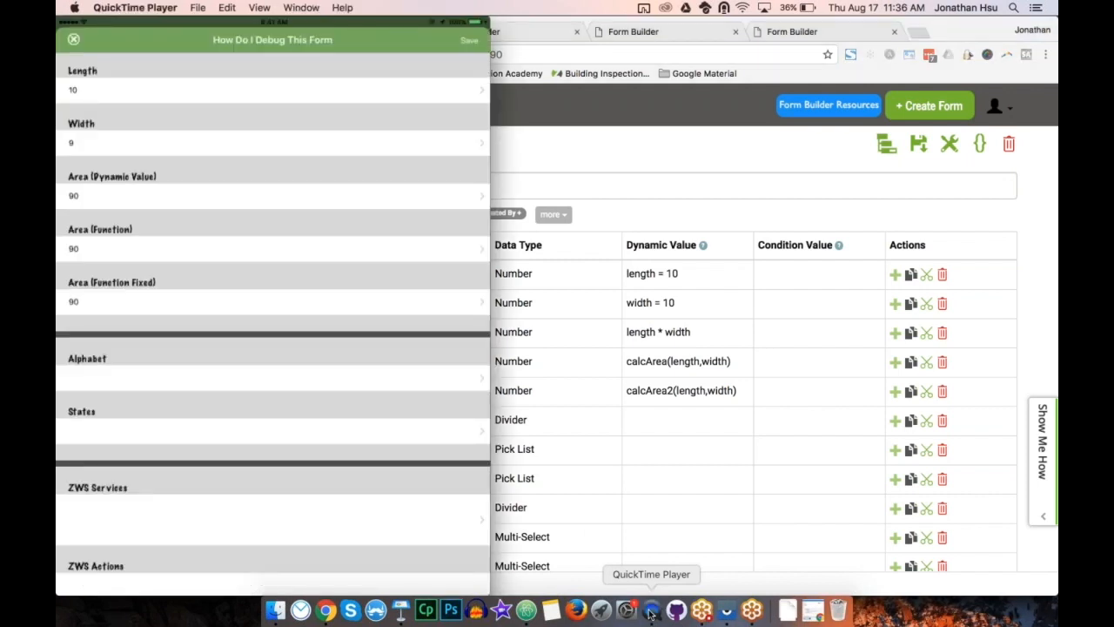
pyautogui.click(727, 610)
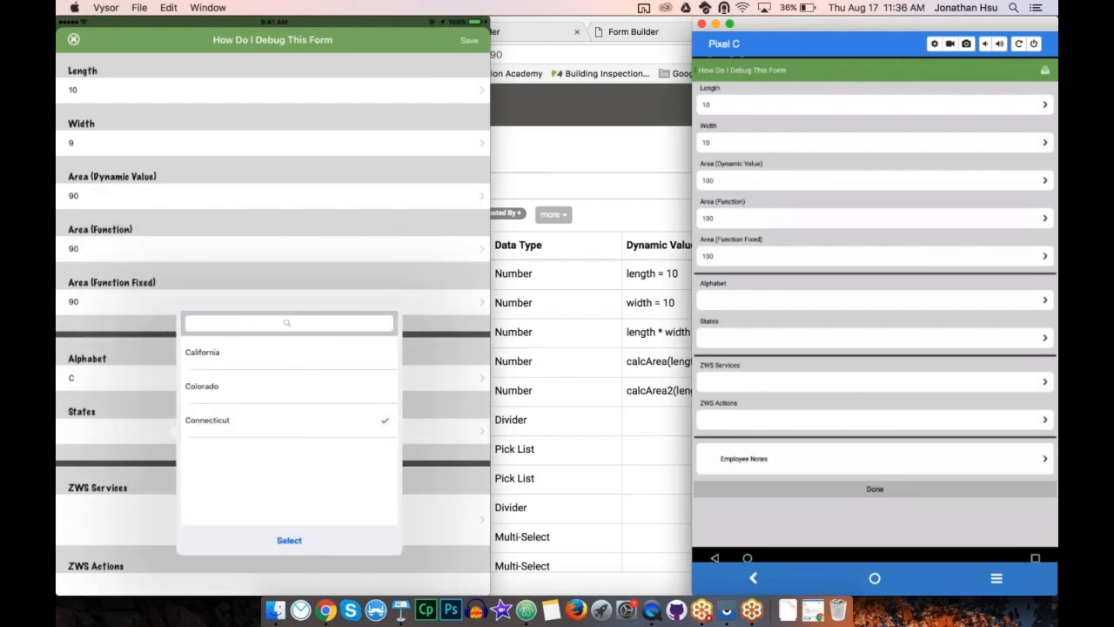
pyautogui.click(874, 299)
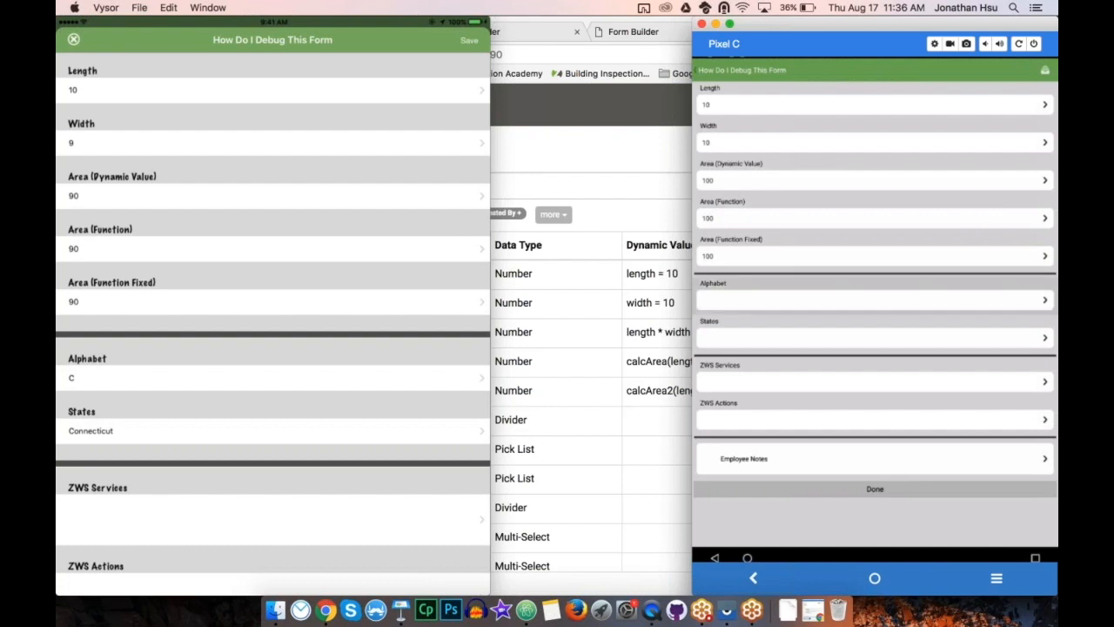
pyautogui.click(874, 228)
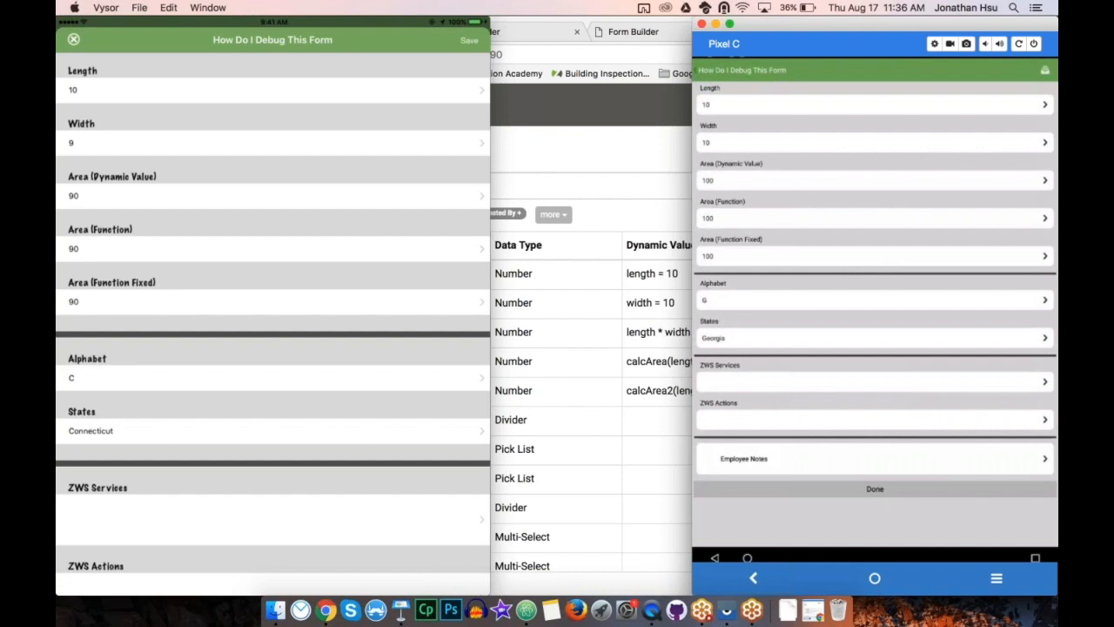
pyautogui.click(874, 338)
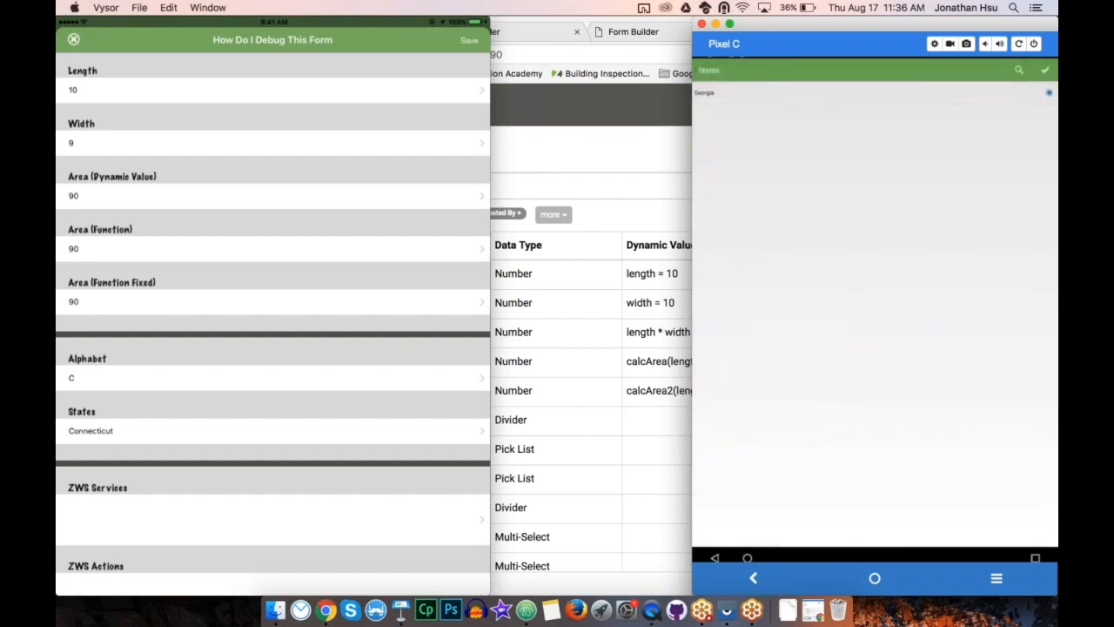
pyautogui.click(1046, 70)
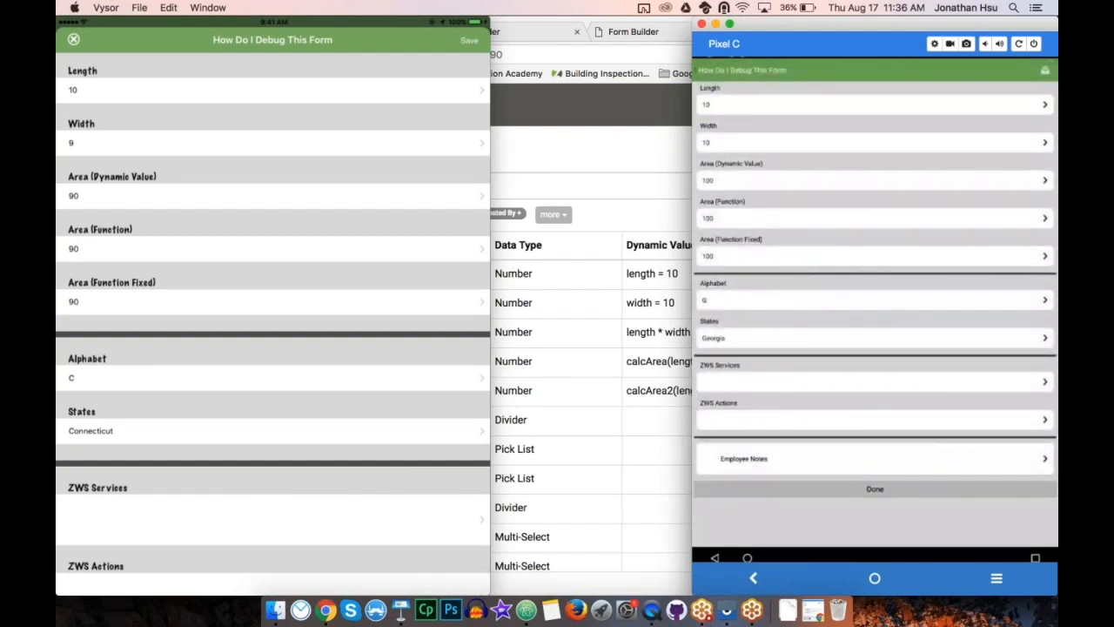
# Discard the unsaved How Do I Debug This Form entries on the Pixel C and the iPad and return to the form lists
pyautogui.click(753, 578)
pyautogui.click(796, 329)
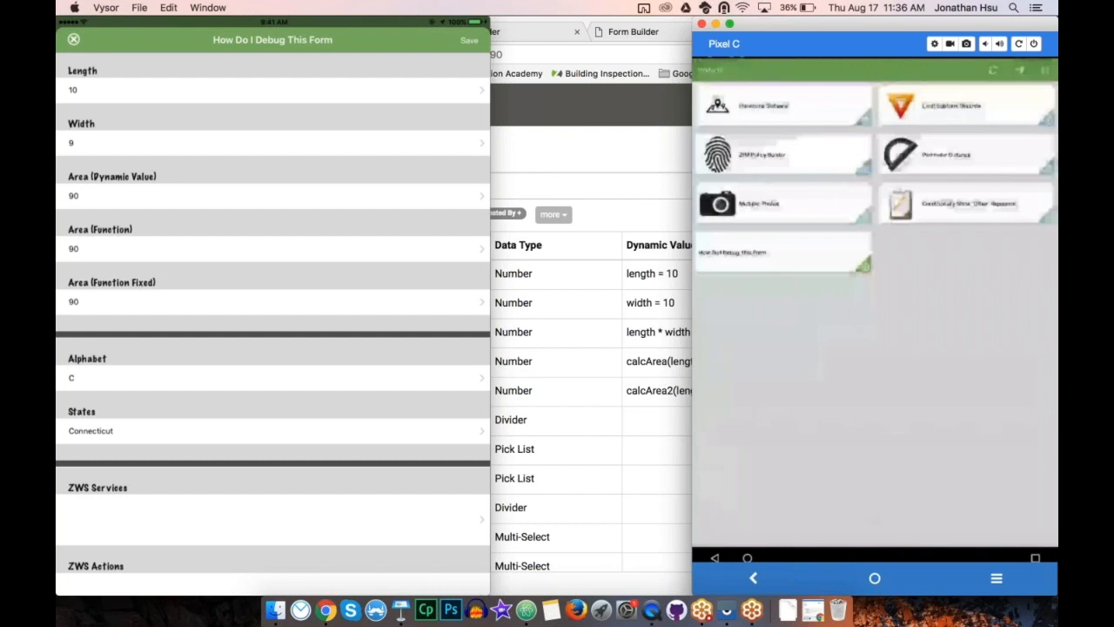
pyautogui.click(74, 39)
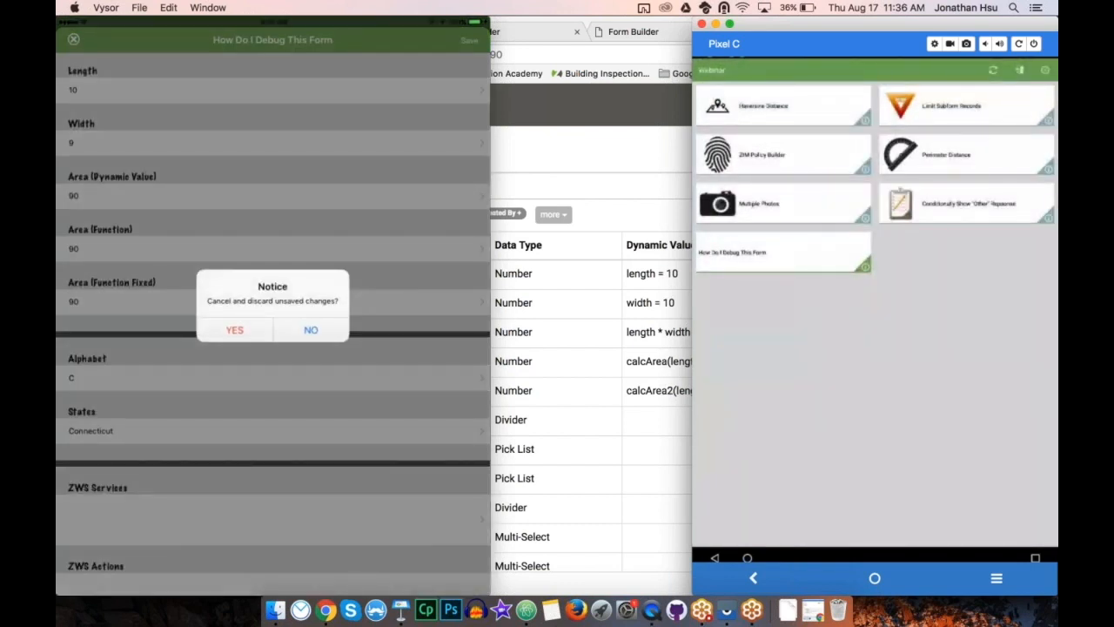
pyautogui.click(235, 330)
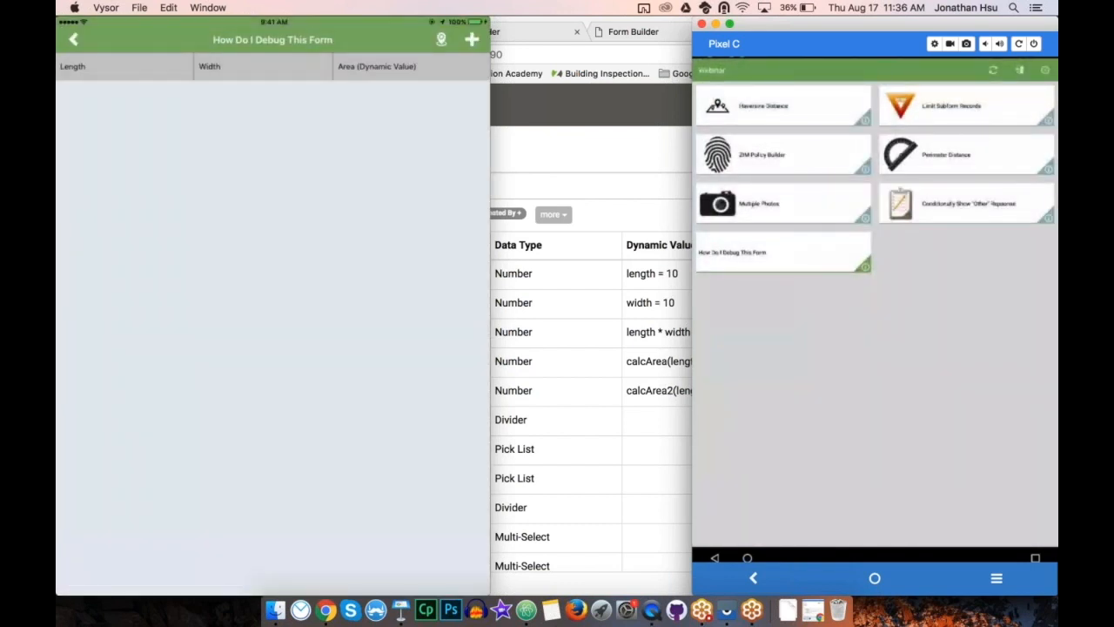
pyautogui.click(71, 39)
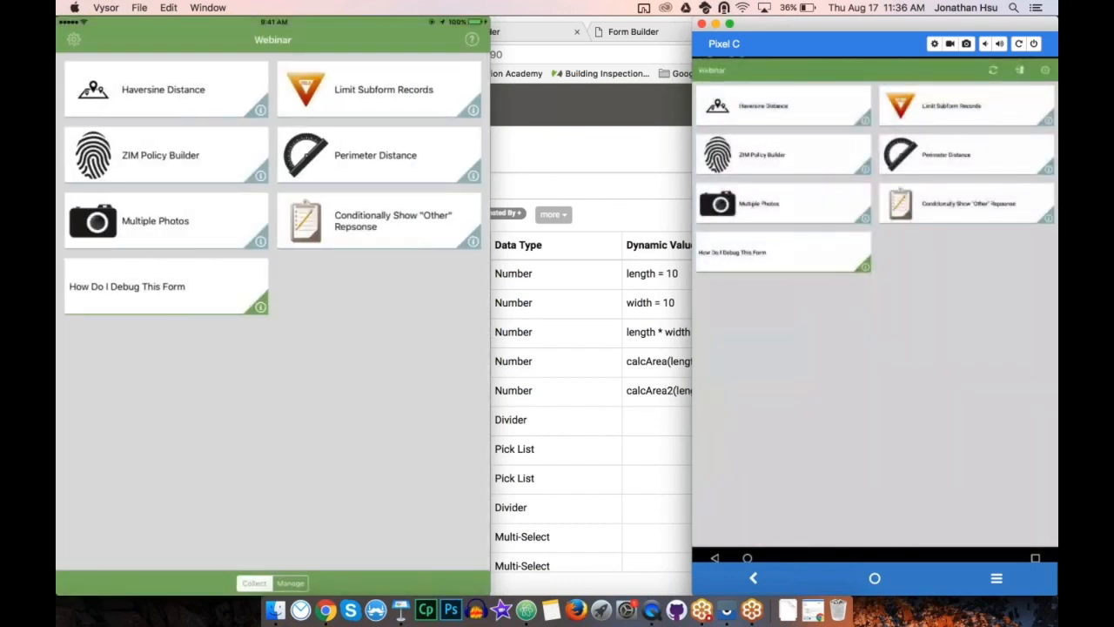
# Reopen How Do I Debug This Form on both devices and inspect the States options with Alphabet left empty
pyautogui.click(165, 286)
pyautogui.click(774, 252)
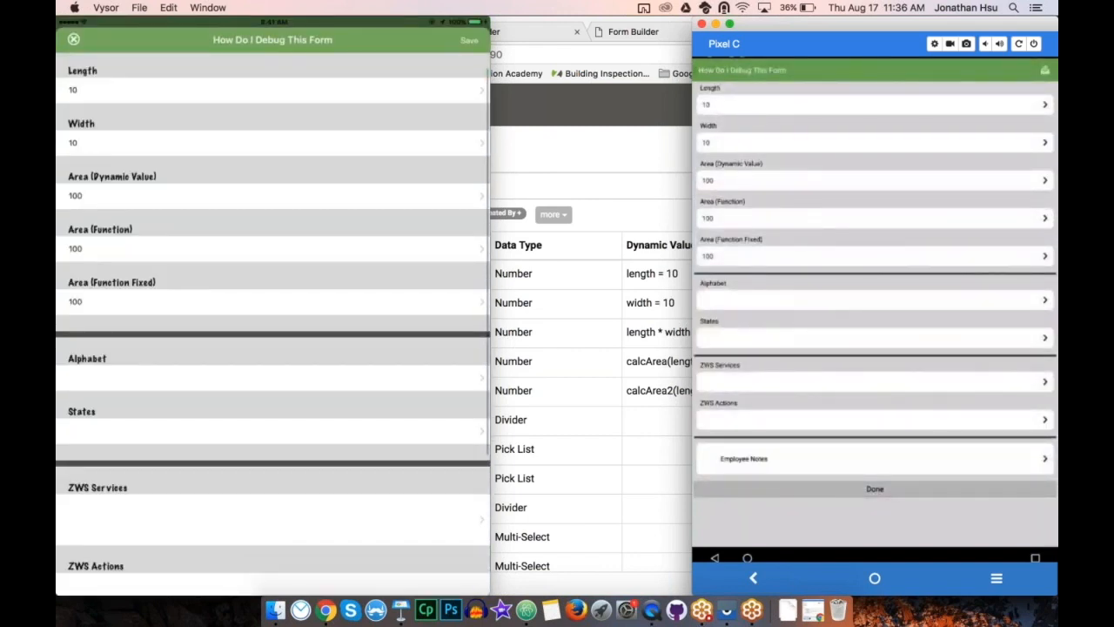
pyautogui.click(174, 431)
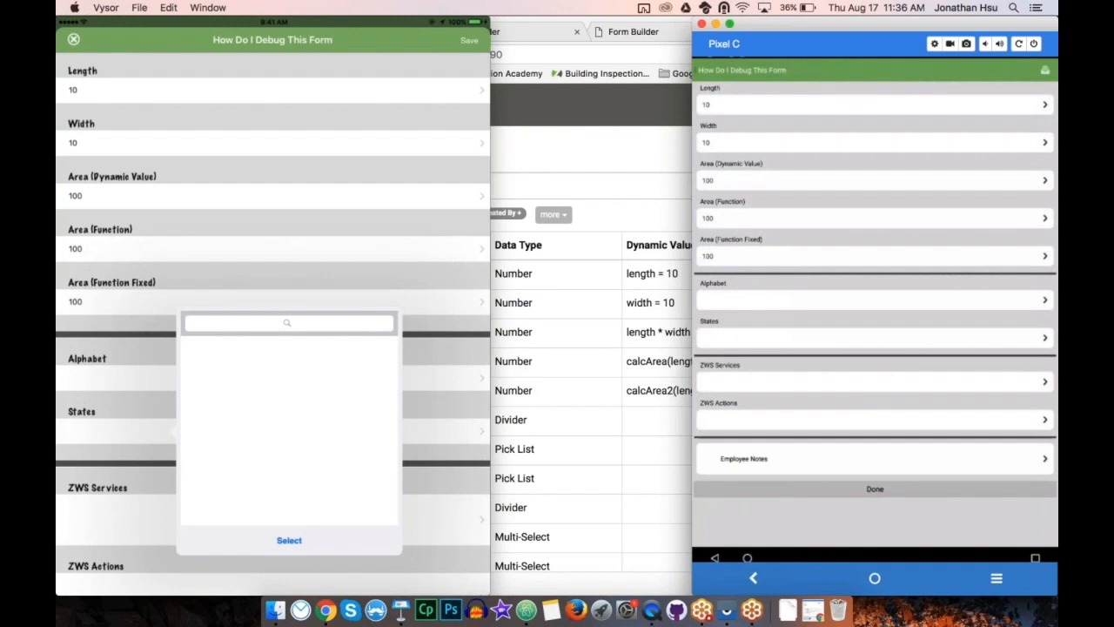
pyautogui.click(870, 337)
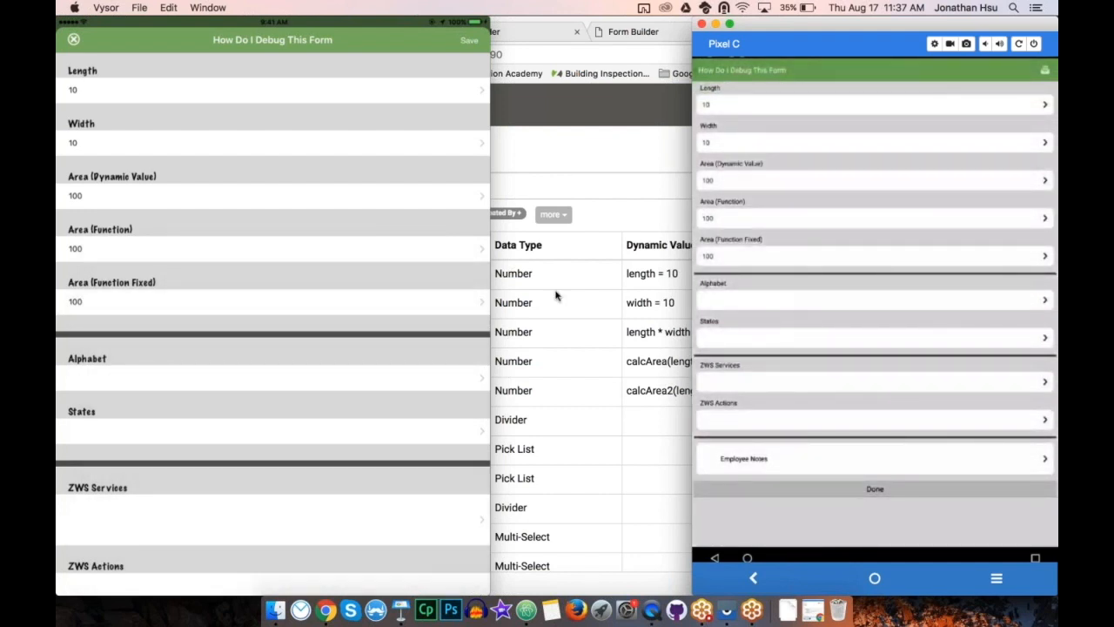
# Return to the Form Builder in Chrome and compare the debug form's elements with the US States option list's condition values
pyautogui.click(582, 145)
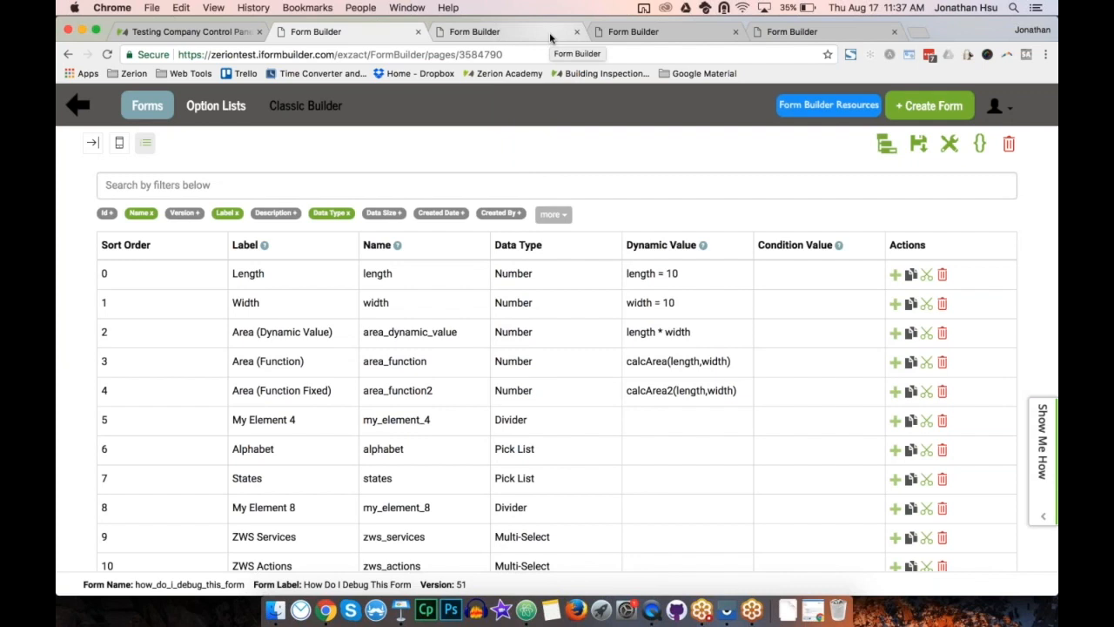
pyautogui.click(677, 32)
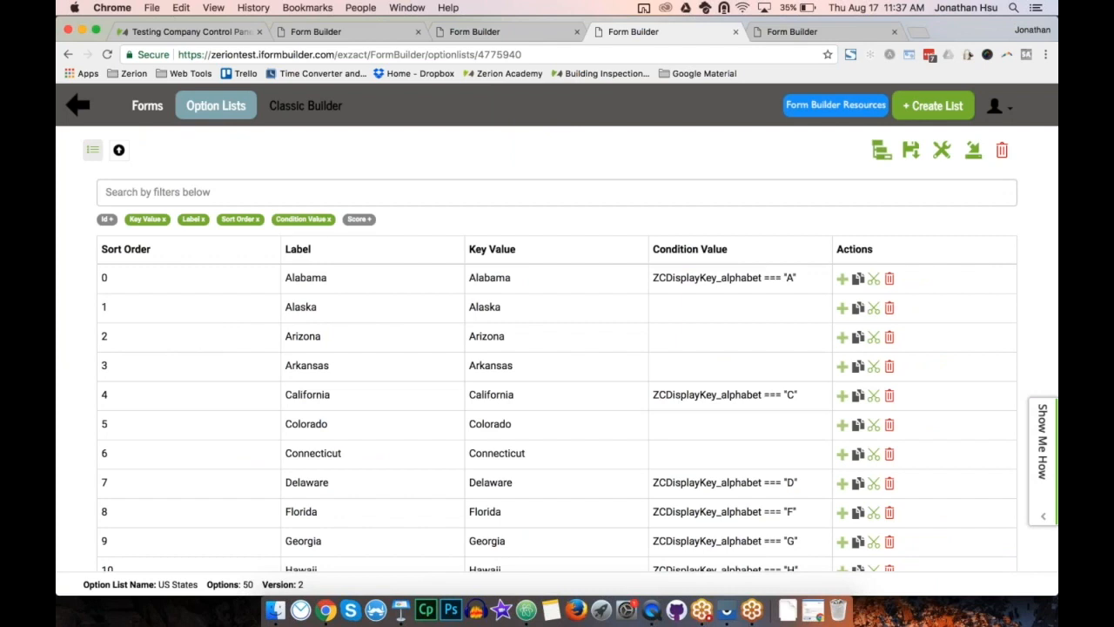
pyautogui.click(366, 32)
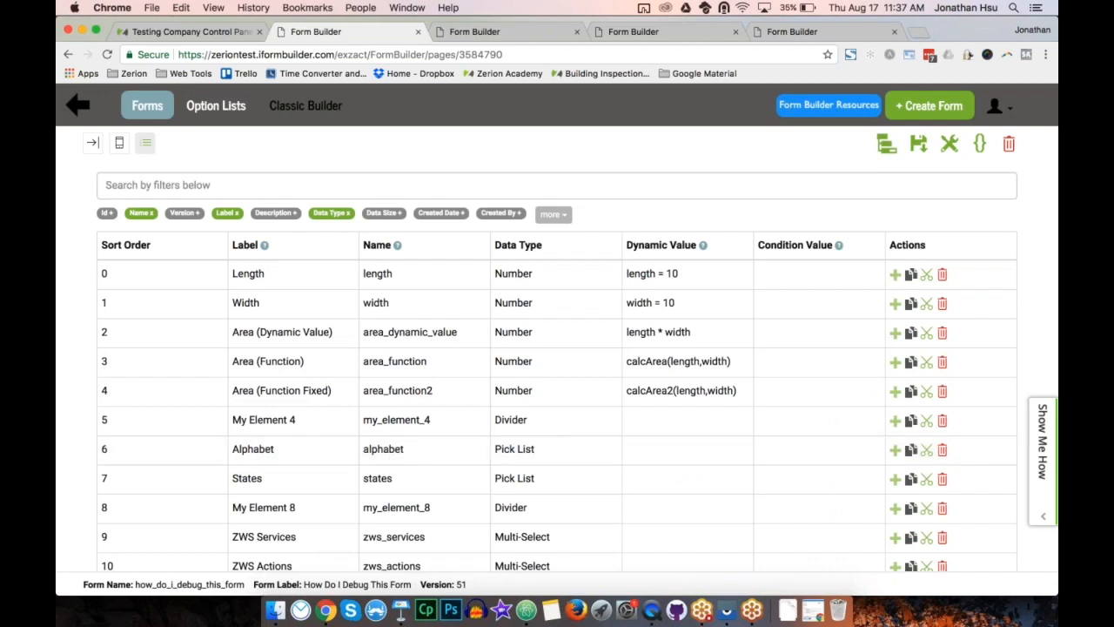
pyautogui.click(657, 40)
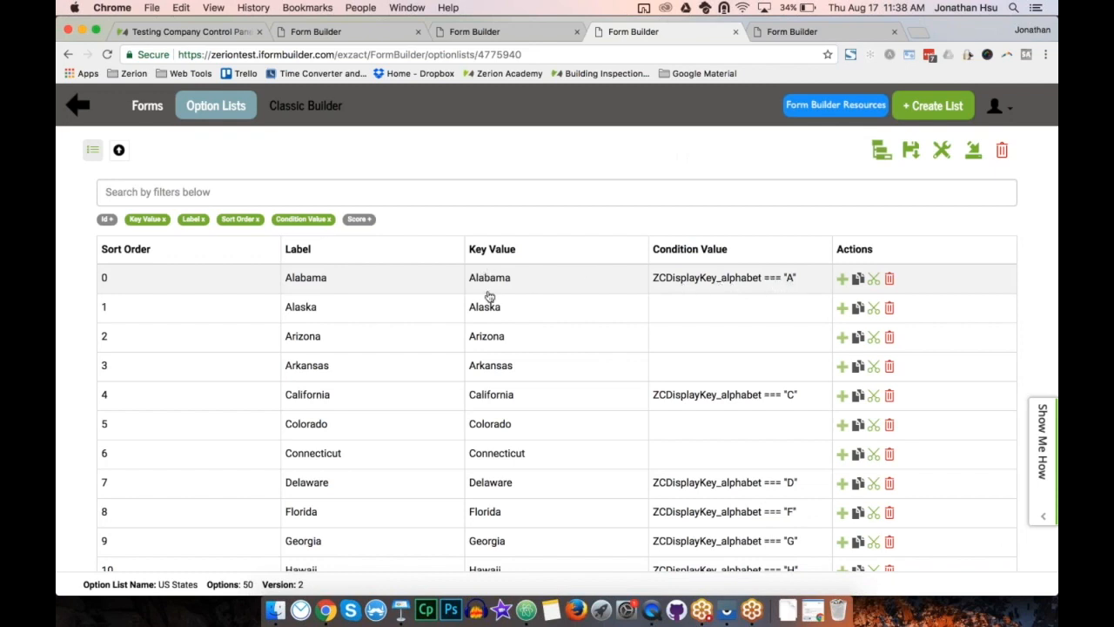
# Open the Option Lists page in a new tab, search for alphabet and open the Alphabet option list
pyautogui.keyDown('super'); pyautogui.click(204, 118); pyautogui.keyUp('super')
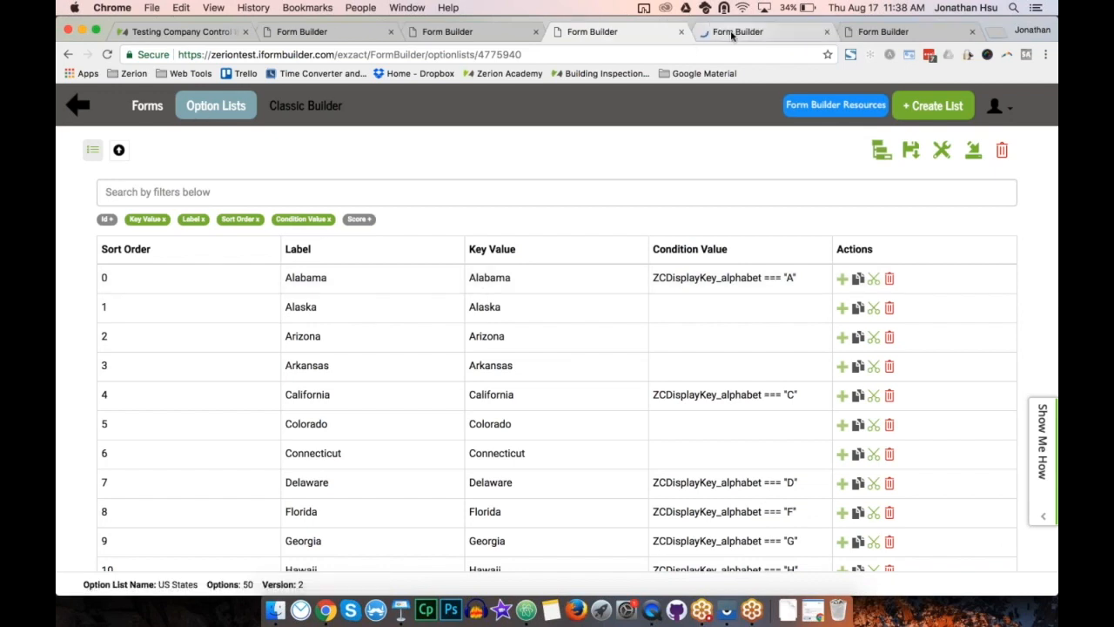
pyautogui.click(722, 31)
pyautogui.write('alphabet')
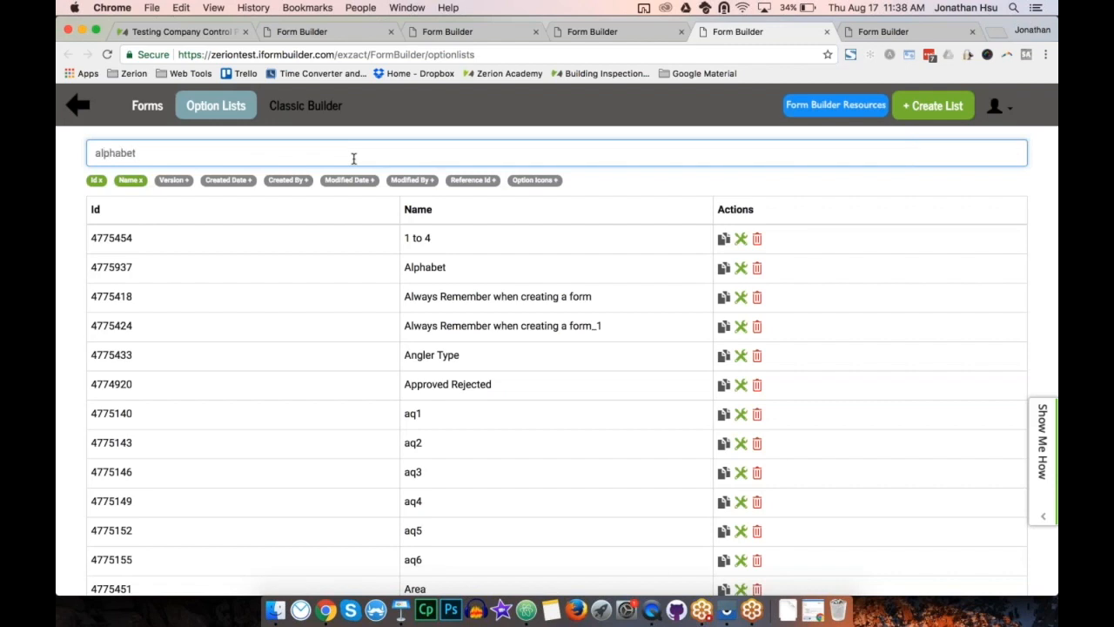
pyautogui.click(366, 239)
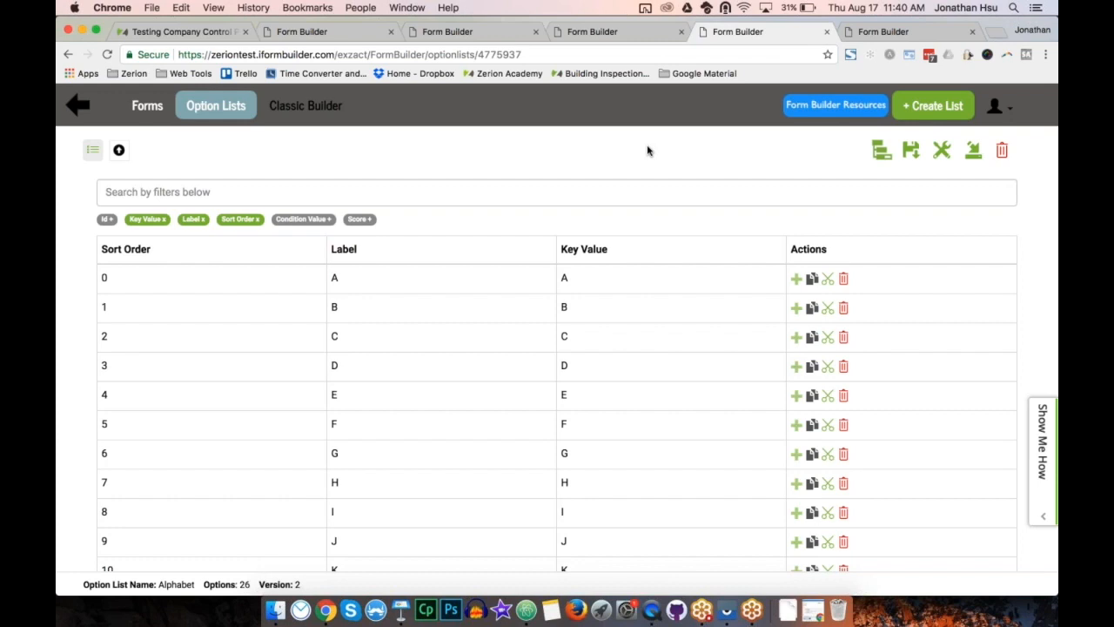
# Return to the debug form and set the Alphabet element's dynamic value to alphabet = -1
pyautogui.click(453, 33)
pyautogui.click(332, 33)
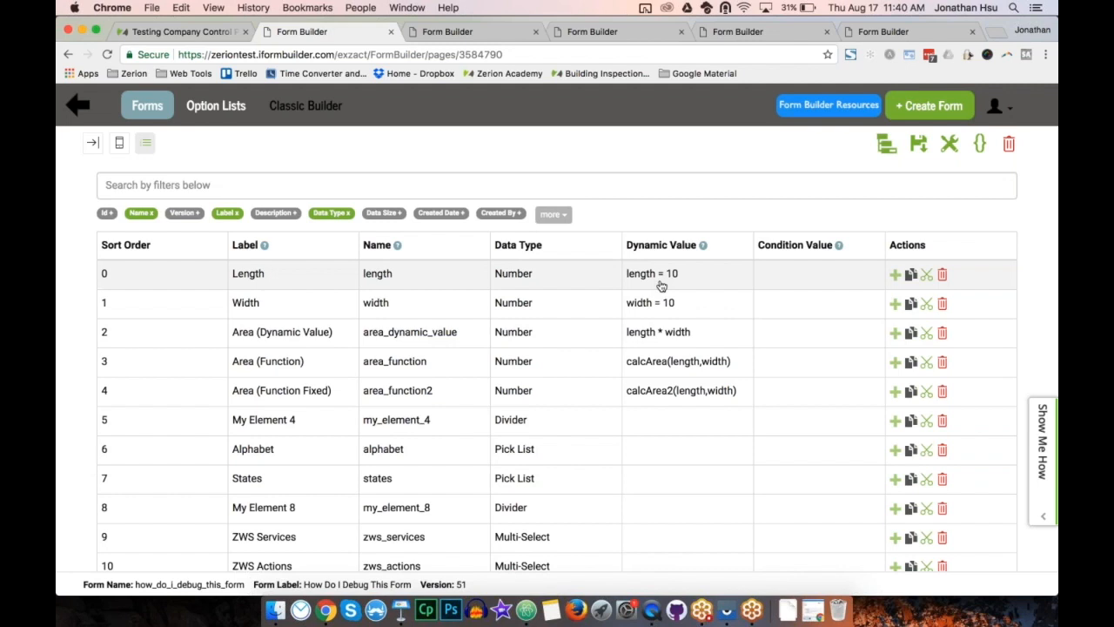
pyautogui.click(664, 454)
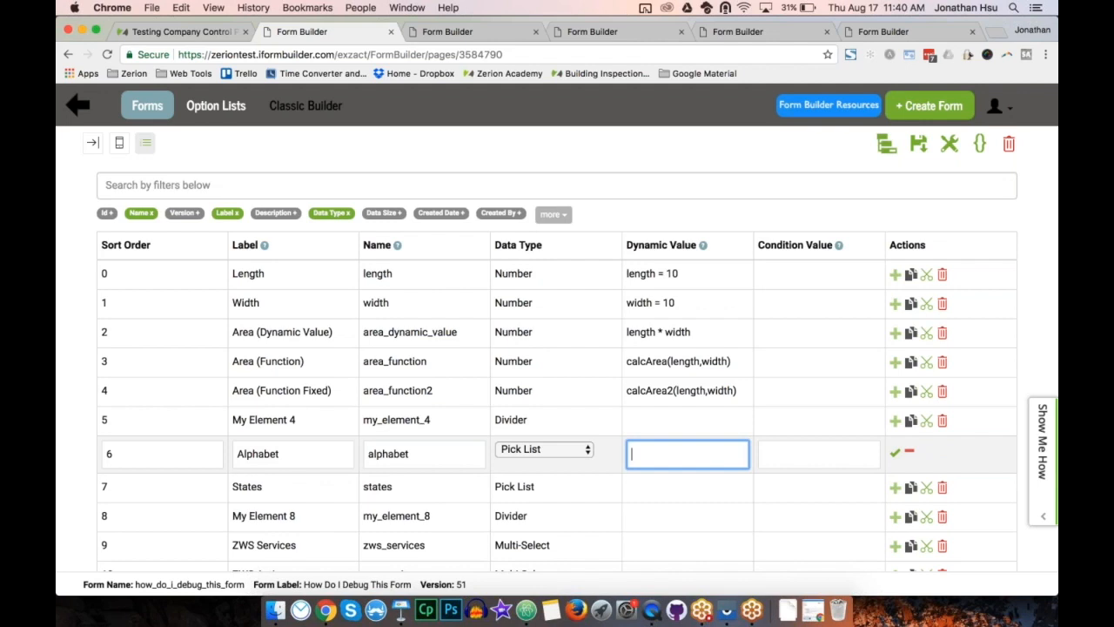
pyautogui.write('alphabet = -1')
pyautogui.click(896, 454)
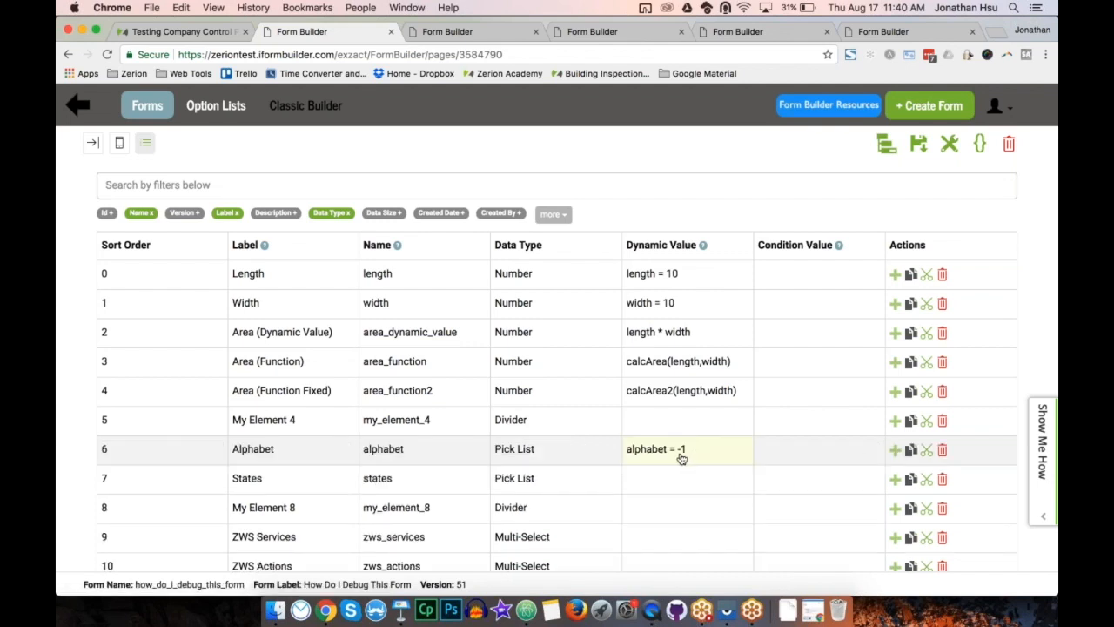
# Review the Alphabet option list's labels and key values, compare them with the US States condition values, and return to the debug form
pyautogui.click(718, 32)
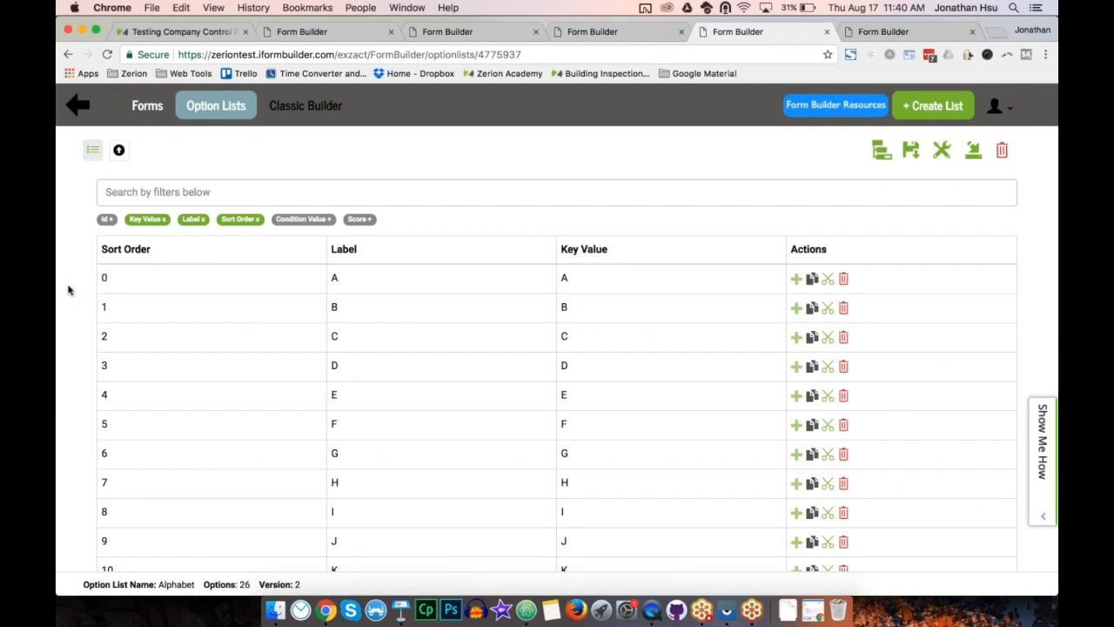
pyautogui.scroll(-10, 69, 290)
pyautogui.scroll(1, 68, 289)
pyautogui.scroll(5, 61, 375)
pyautogui.scroll(5, 61, 375)
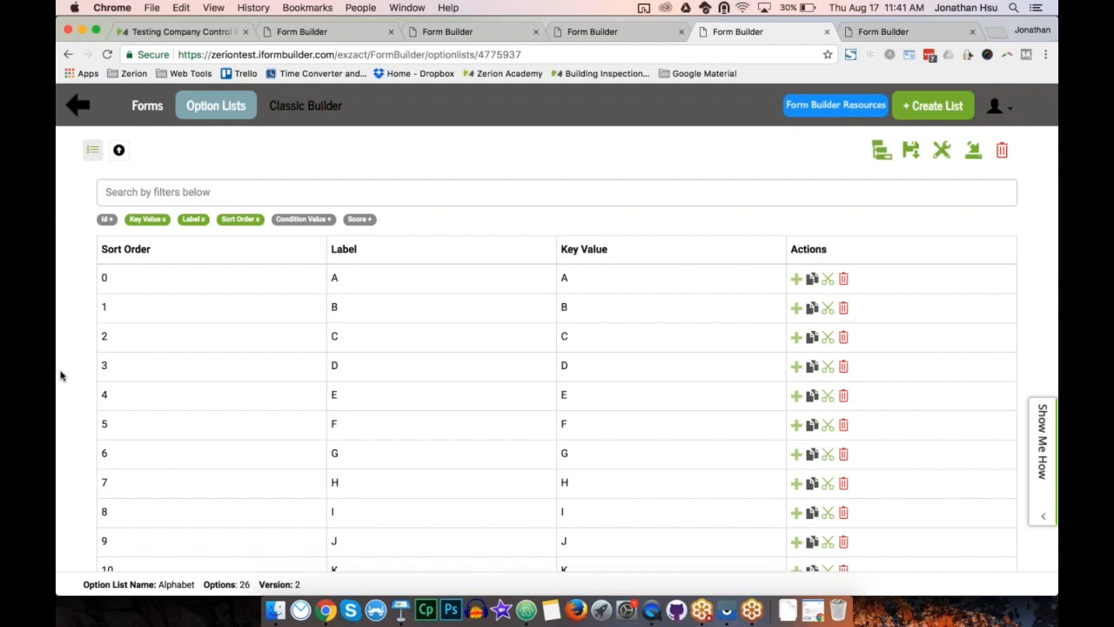
pyautogui.click(596, 33)
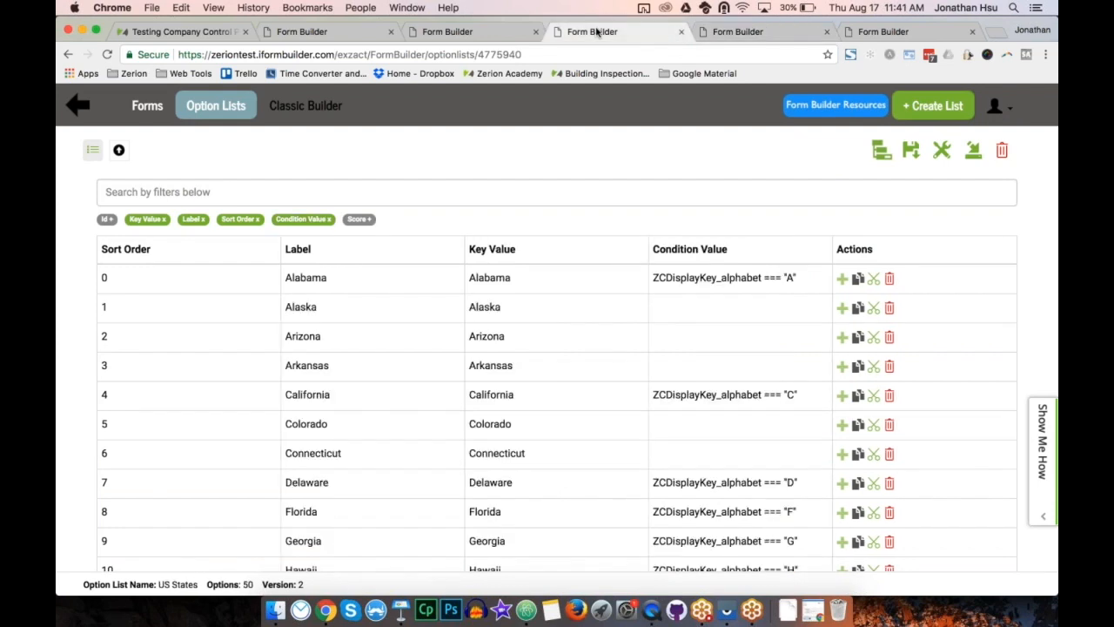
pyautogui.click(358, 31)
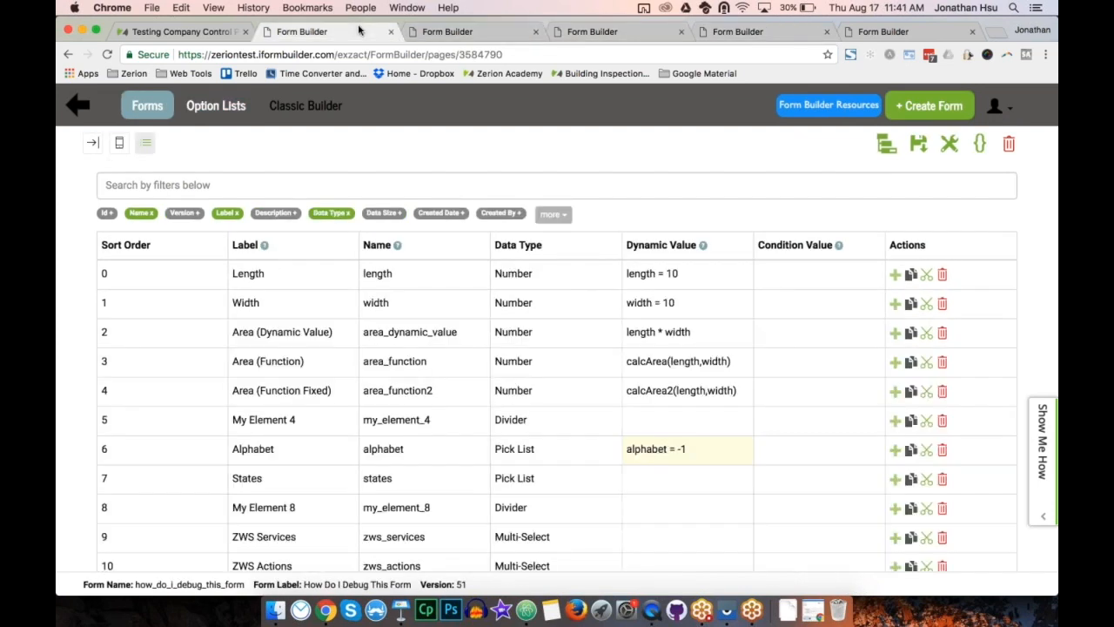
# Save the debug form, check Alphabet and States on the devices mirrored in Vysor and QuickTime Player, and return to Chrome
pyautogui.click(920, 146)
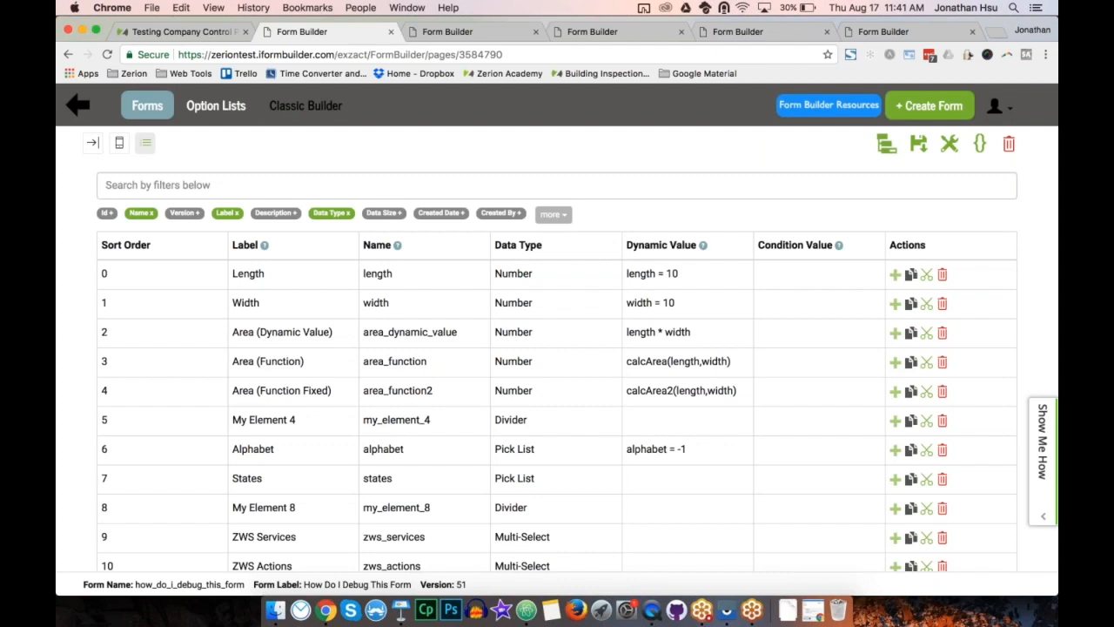
pyautogui.click(727, 610)
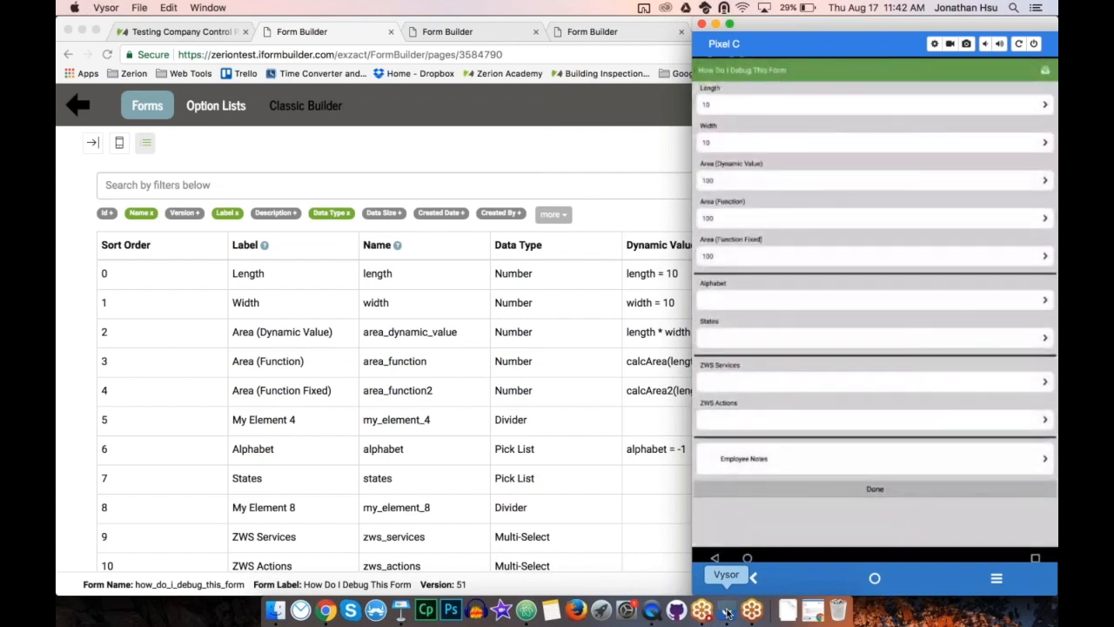
pyautogui.click(651, 611)
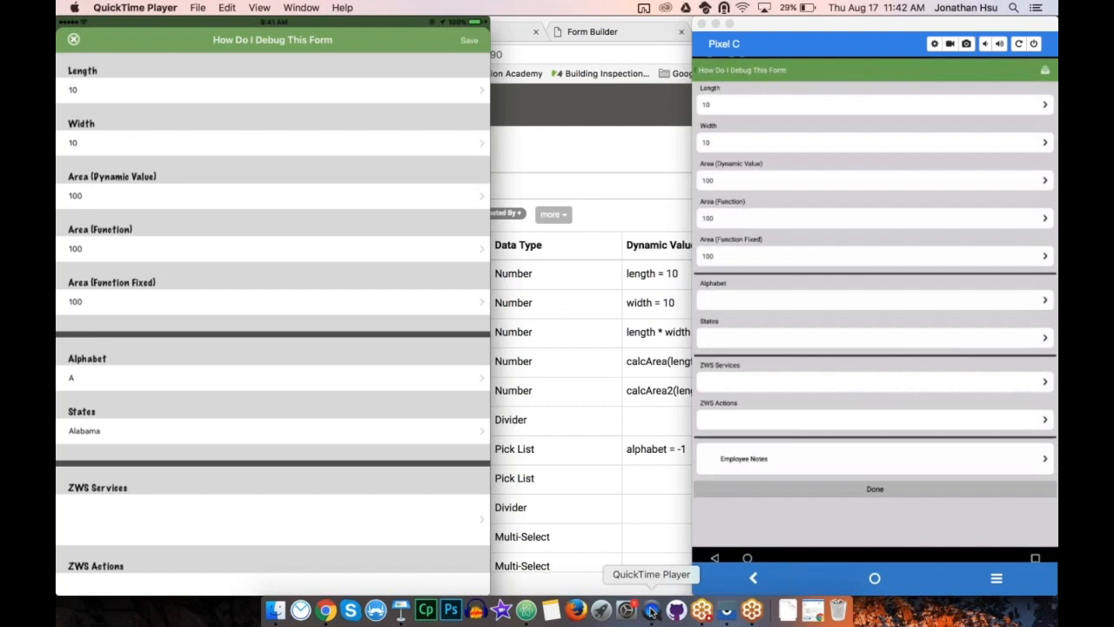
pyautogui.click(631, 146)
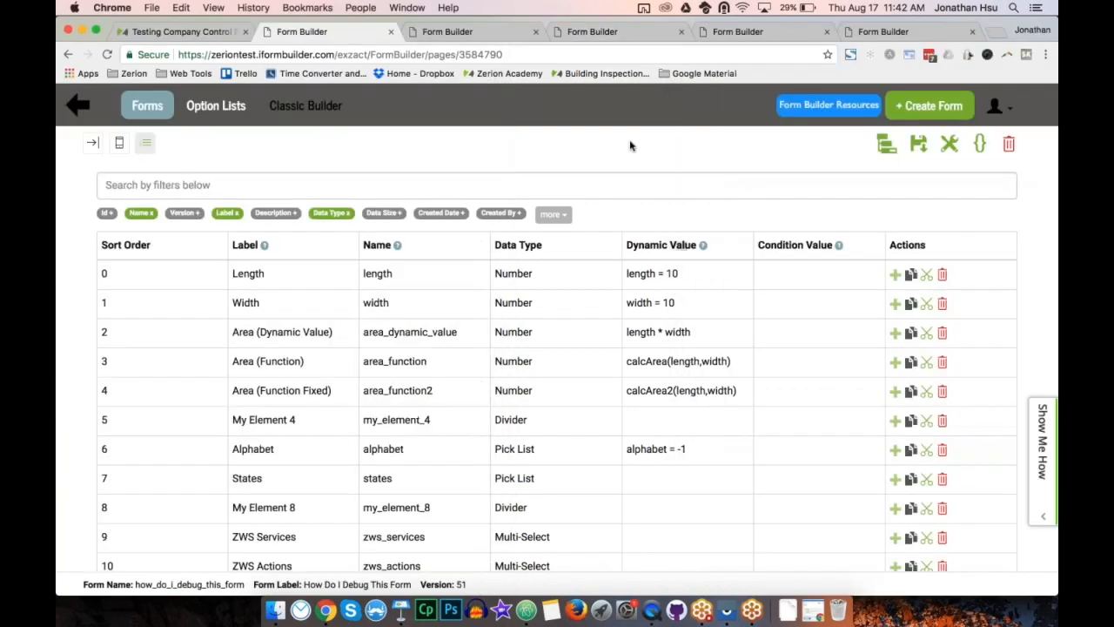
# Set the Alphabet element's dynamic value to alphabet = 0 and save the form
pyautogui.click(714, 455)
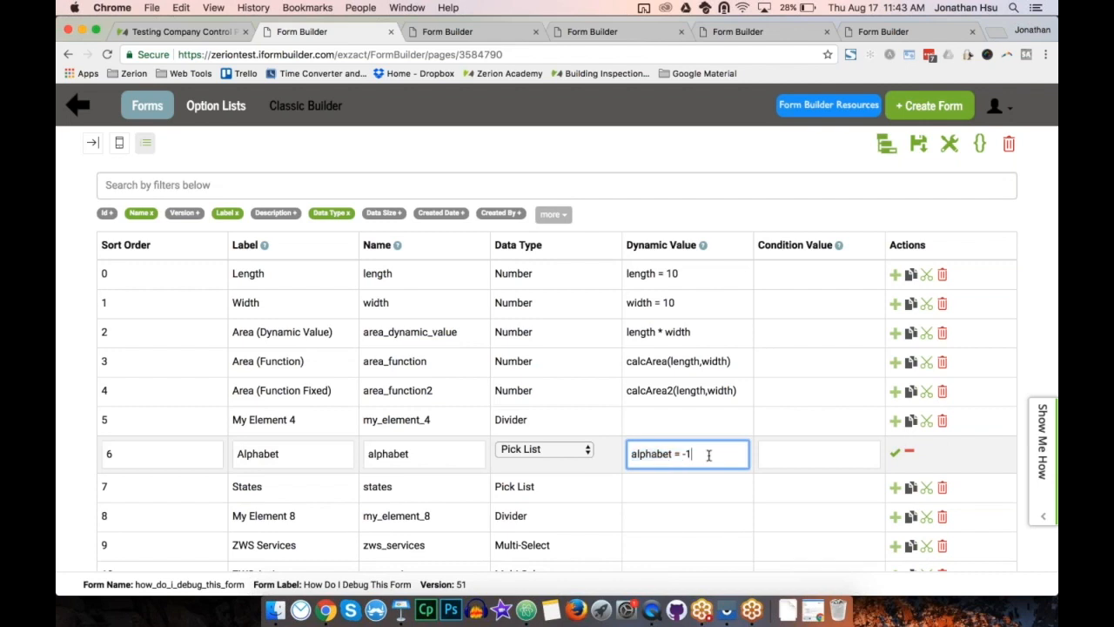
pyautogui.press('BackSpace')
pyautogui.press('BackSpace')
pyautogui.write('0')
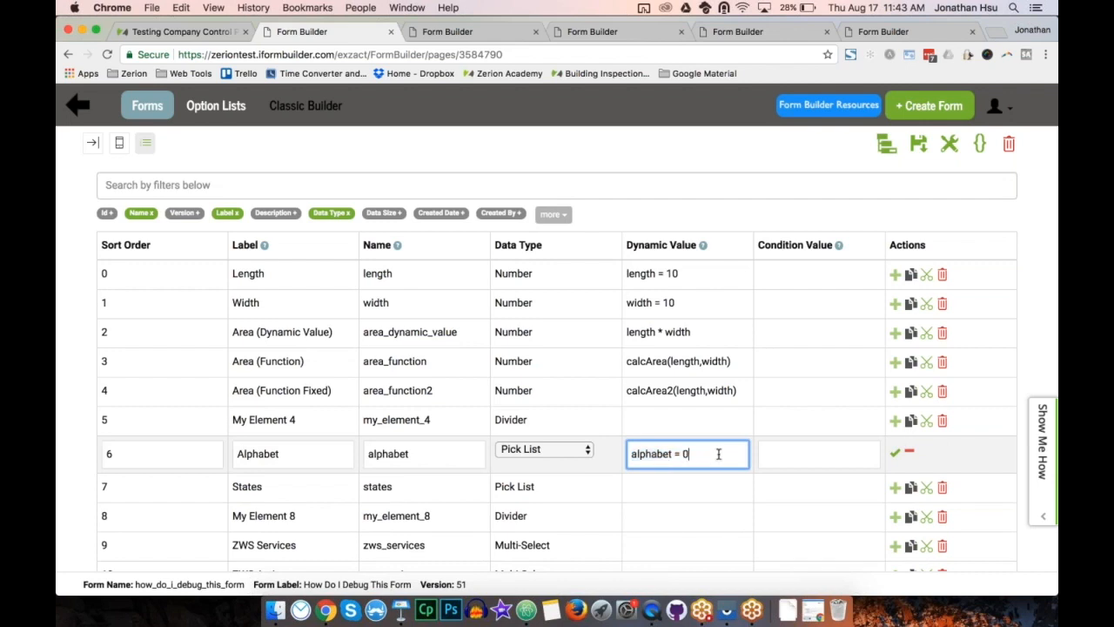
pyautogui.click(897, 457)
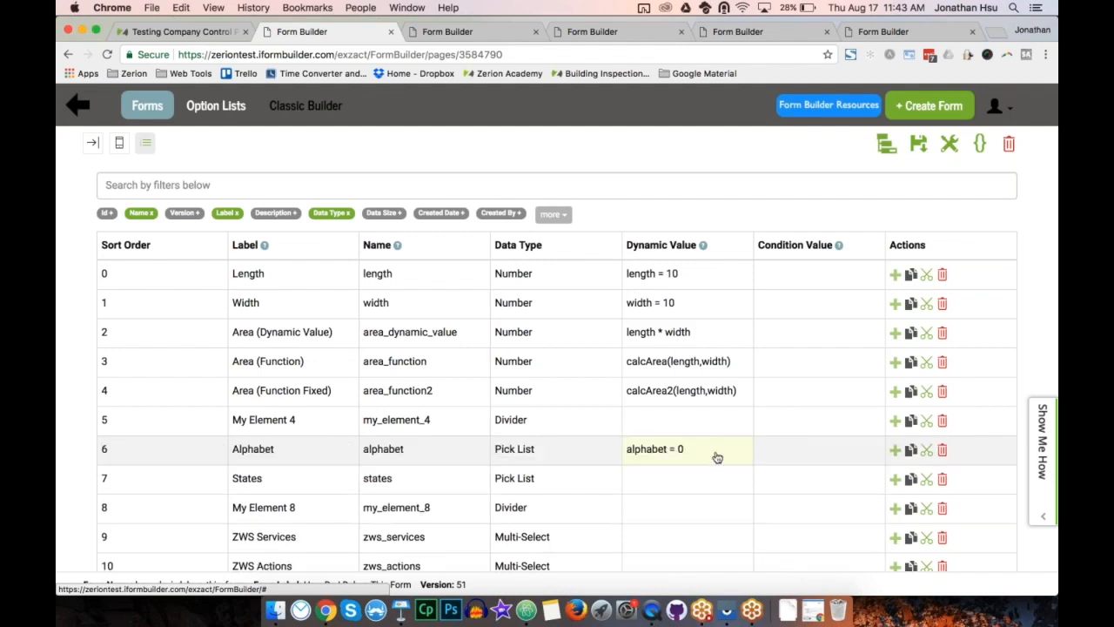
pyautogui.click(919, 143)
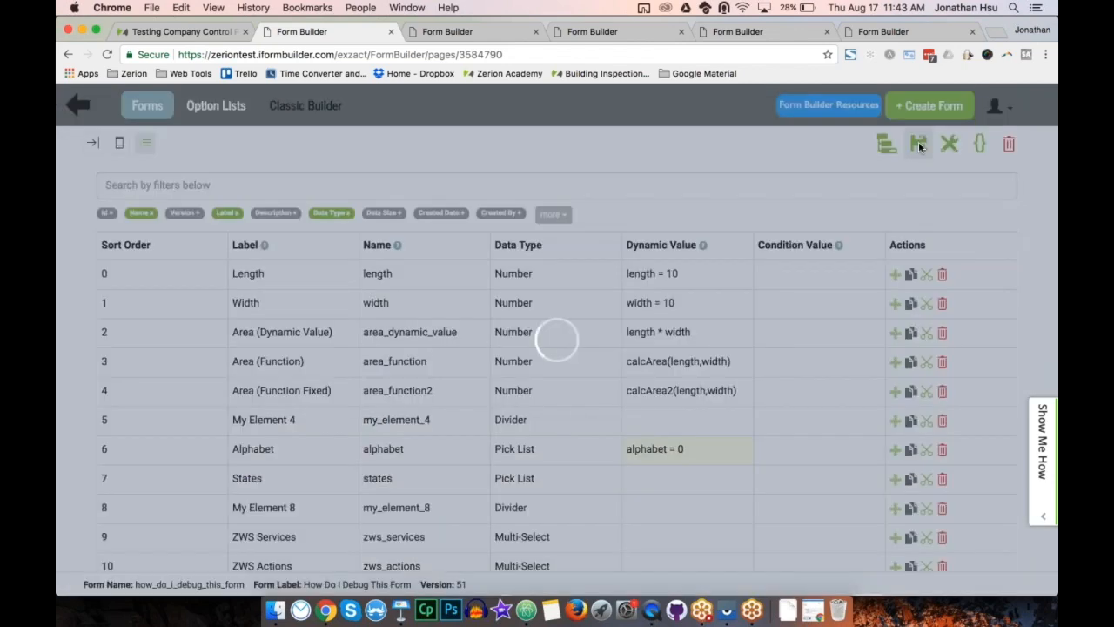
# Look over the related option lists and the Employee Note form, and switch to Vysor to check the debug form's Alphabet field
pyautogui.click(783, 32)
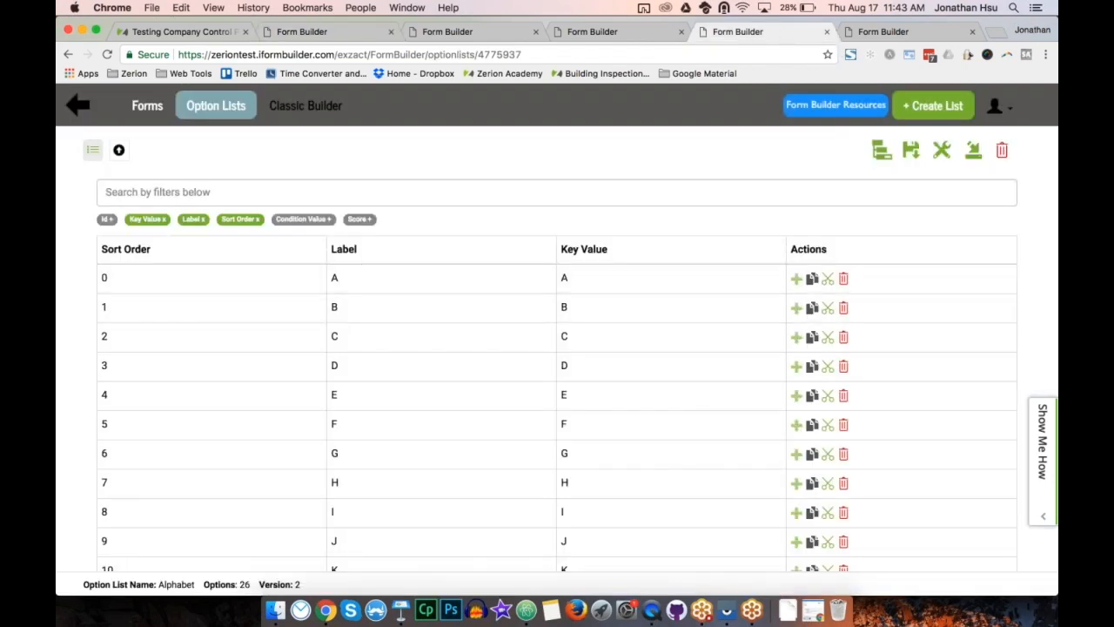
pyautogui.click(620, 37)
pyautogui.click(498, 33)
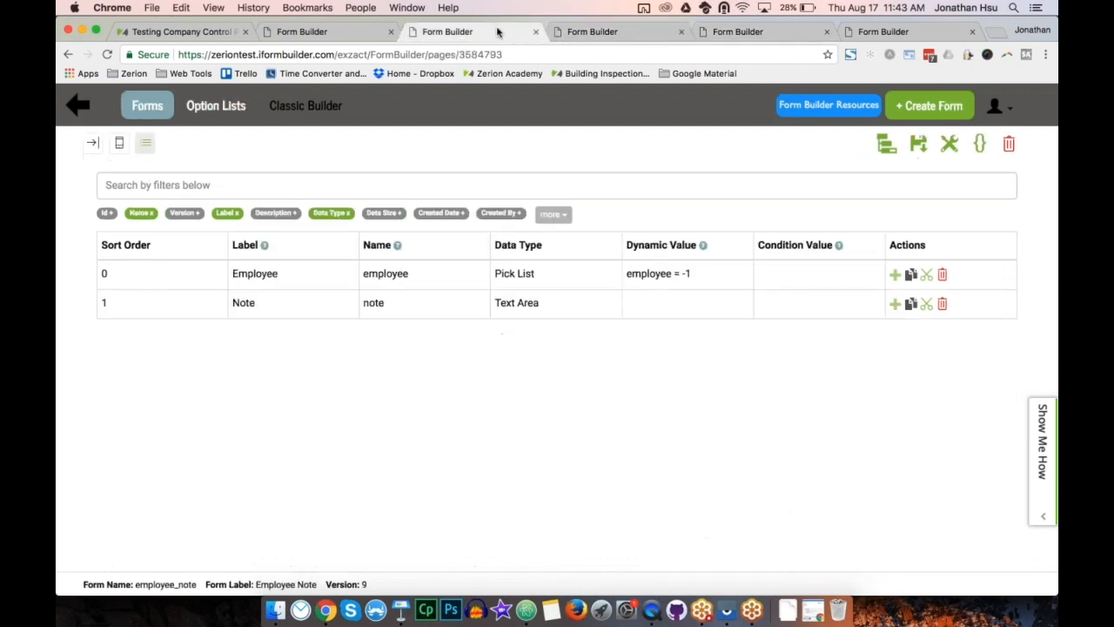
pyautogui.click(356, 36)
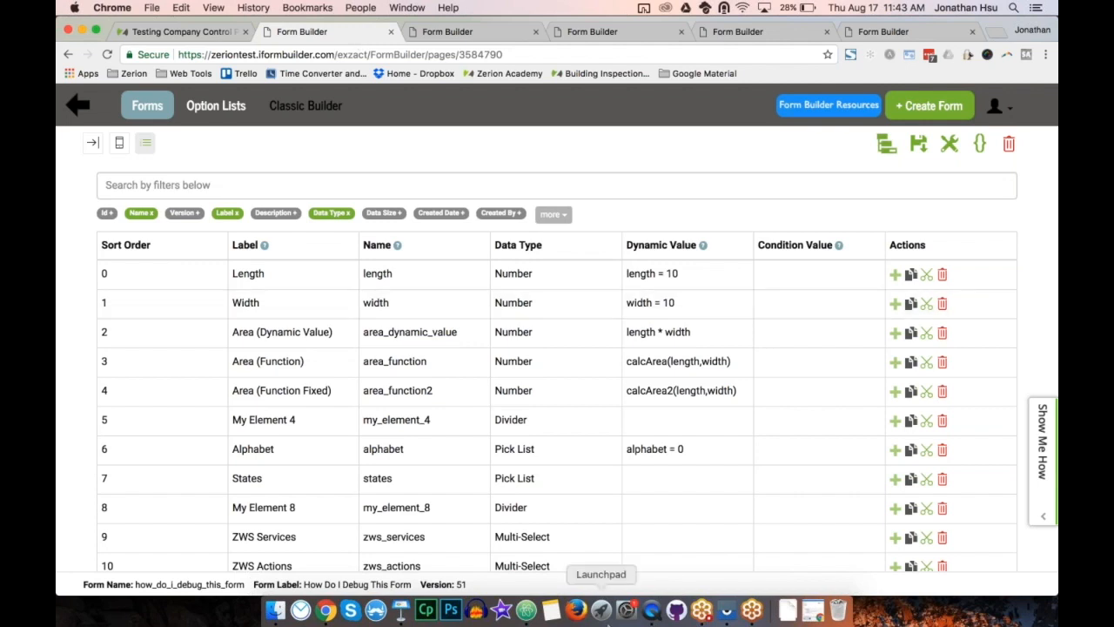
pyautogui.click(728, 610)
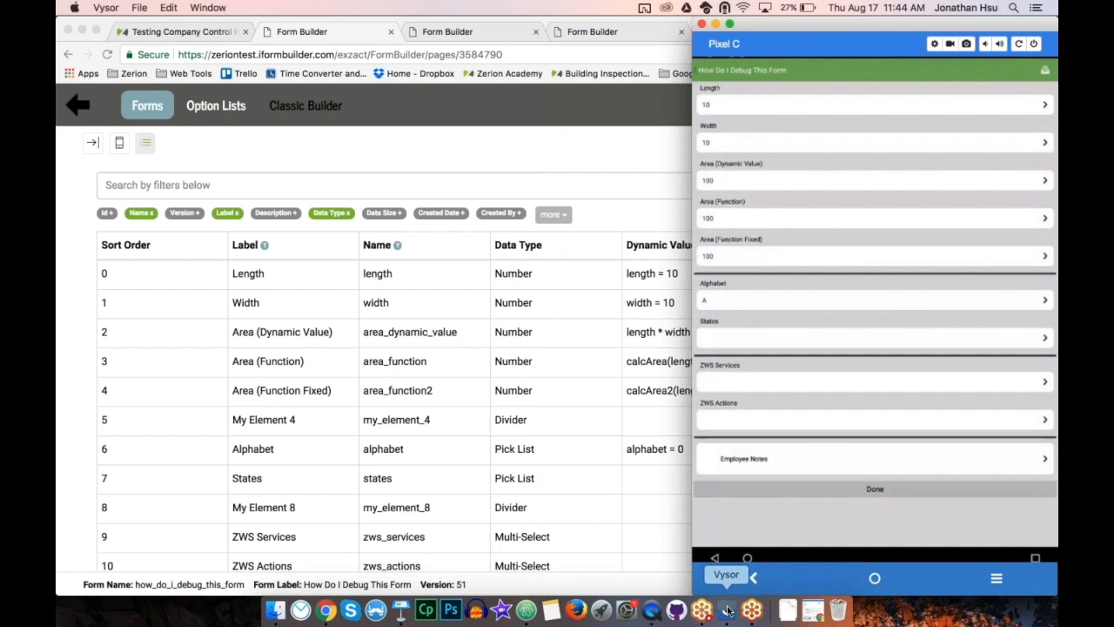
# Return to the Form Builder in Chrome, set the Alphabet element's dynamic value to ZCDisplayKey_alphabet = "" and save the form
pyautogui.click(661, 450)
pyautogui.click(662, 449)
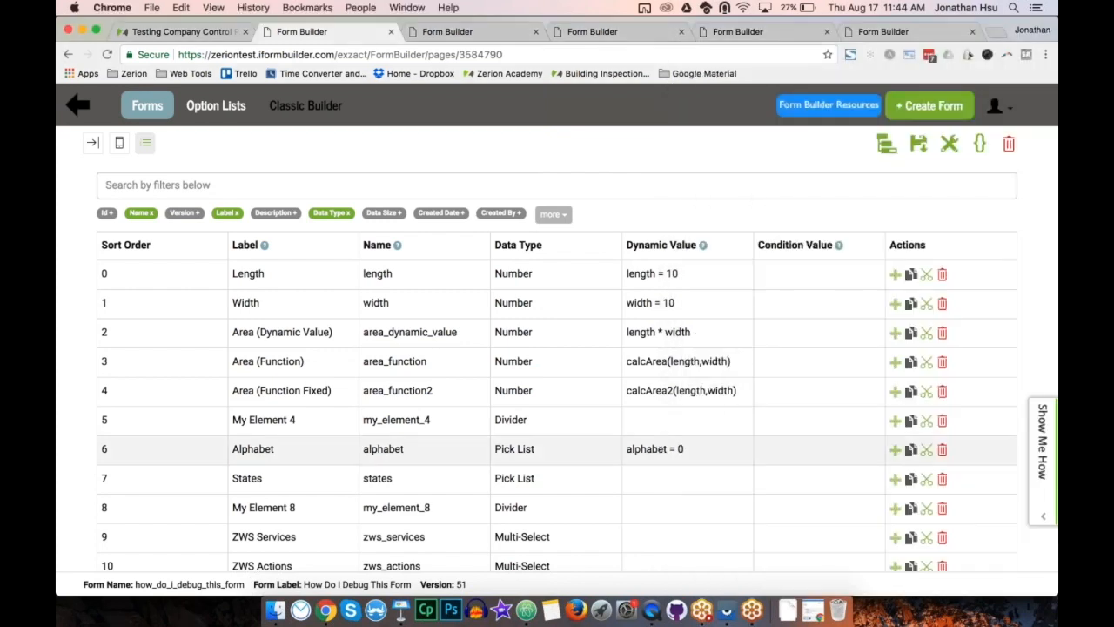
pyautogui.click(690, 451)
pyautogui.doubleClick(690, 451)
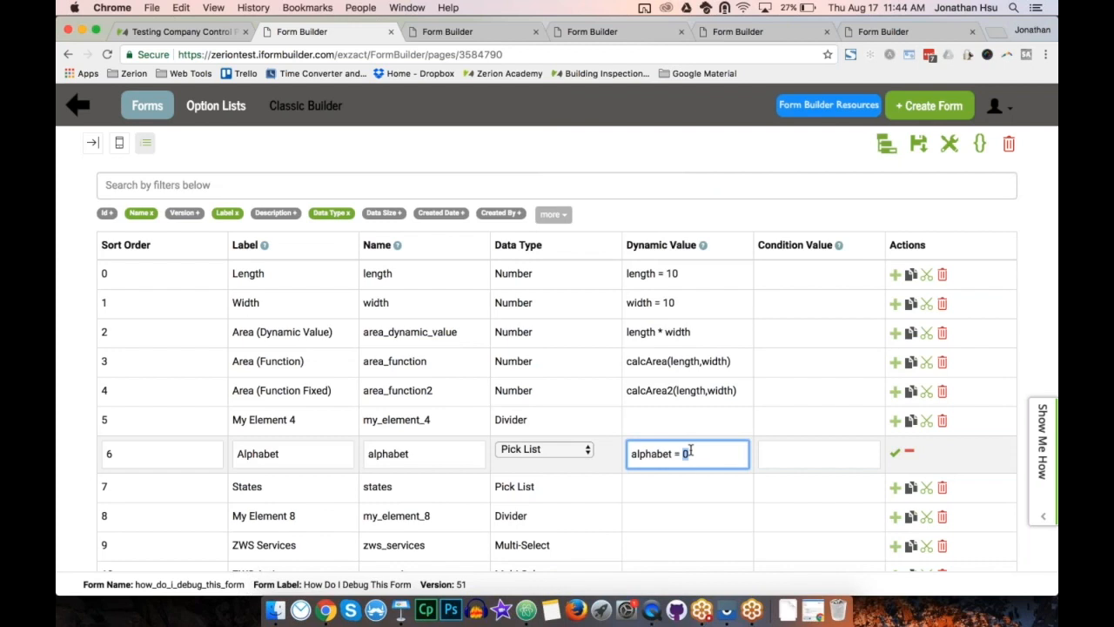
pyautogui.write('ZCDisplayKey')
pyautogui.press('BackSpace')
pyautogui.press('BackSpace')
pyautogui.press('BackSpace')
pyautogui.press('BackSpace')
pyautogui.press('BackSpace')
pyautogui.press('BackSpace')
pyautogui.press('BackSpace')
pyautogui.press('BackSpace')
pyautogui.press('BackSpace')
pyautogui.press('BackSpace')
pyautogui.press('BackSpace')
pyautogui.press('BackSpace')
pyautogui.press('BackSpace')
pyautogui.press('BackSpace')
pyautogui.press('super+Left')
pyautogui.write('ZCDisplayKey_')
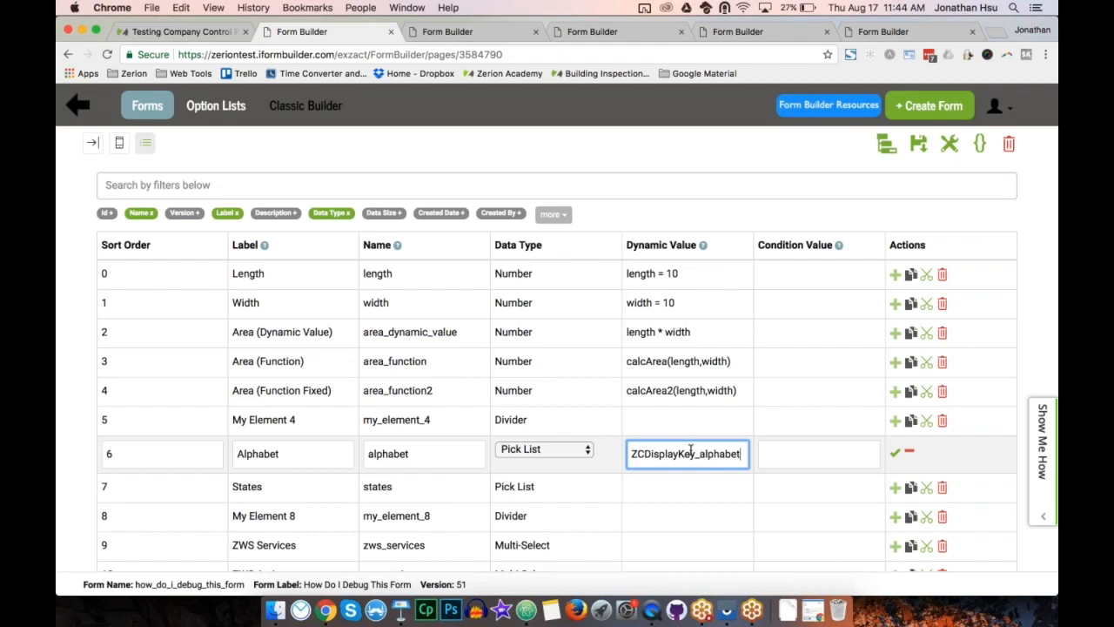
pyautogui.write(' = "A')
pyautogui.press('BackSpace')
pyautogui.write('"')
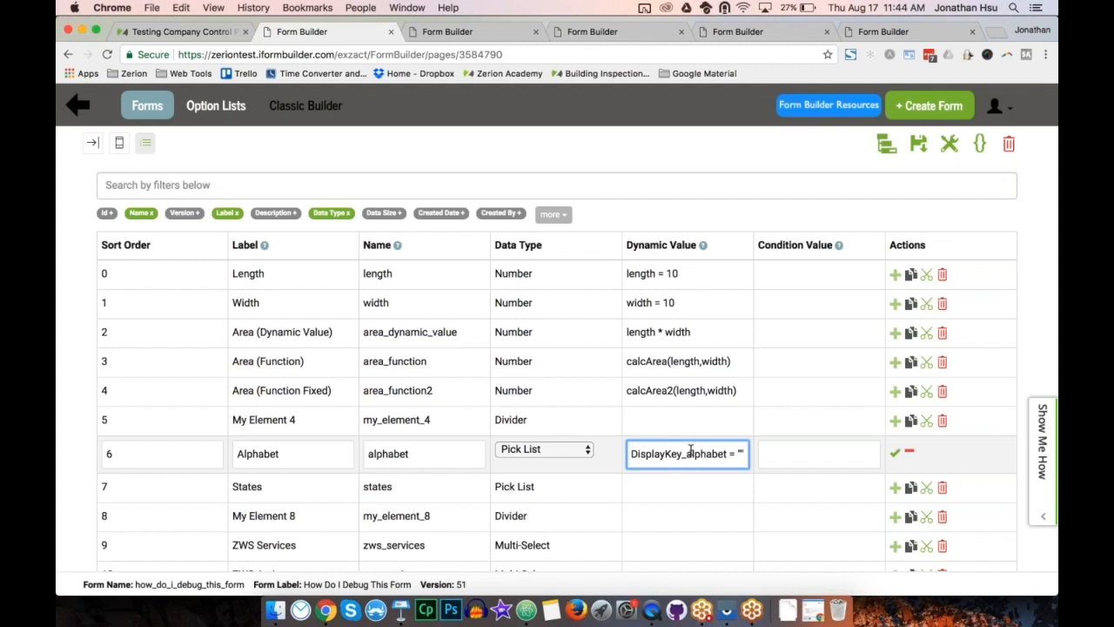
pyautogui.click(895, 452)
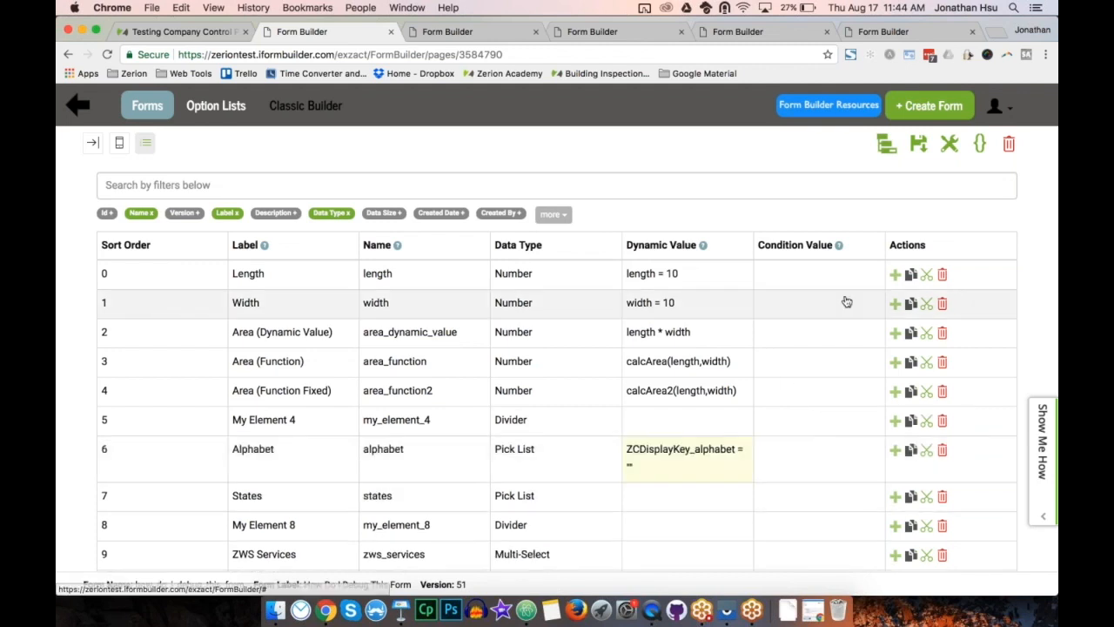
pyautogui.click(919, 143)
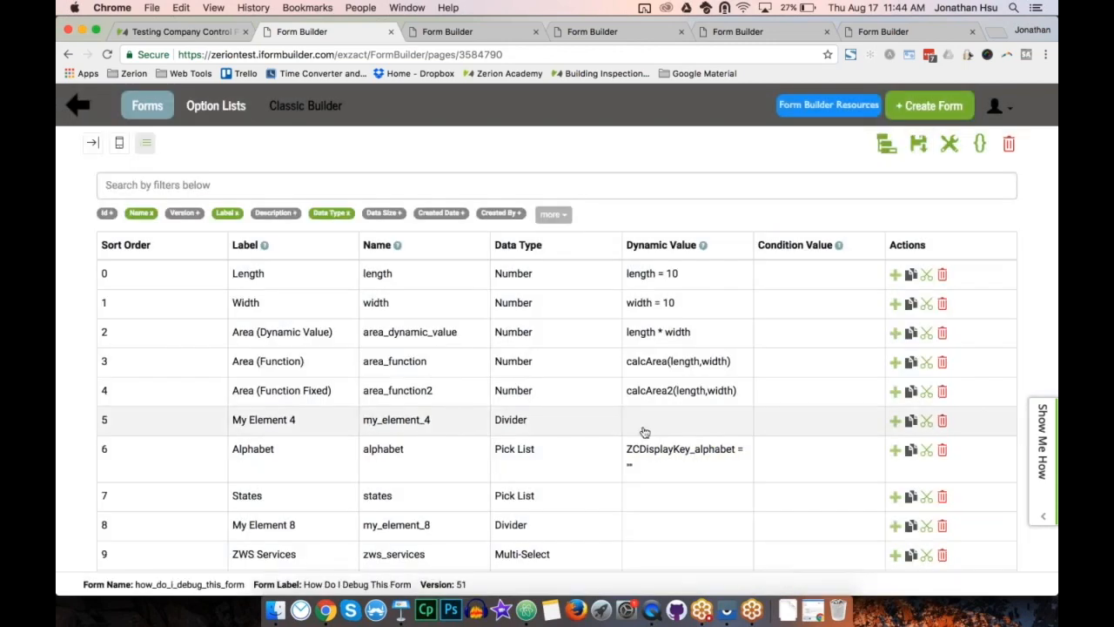
# Test the Alphabet and States fields on the devices mirrored in Vysor and QuickTime Player, and return to the Form Builder in Chrome
pyautogui.click(728, 611)
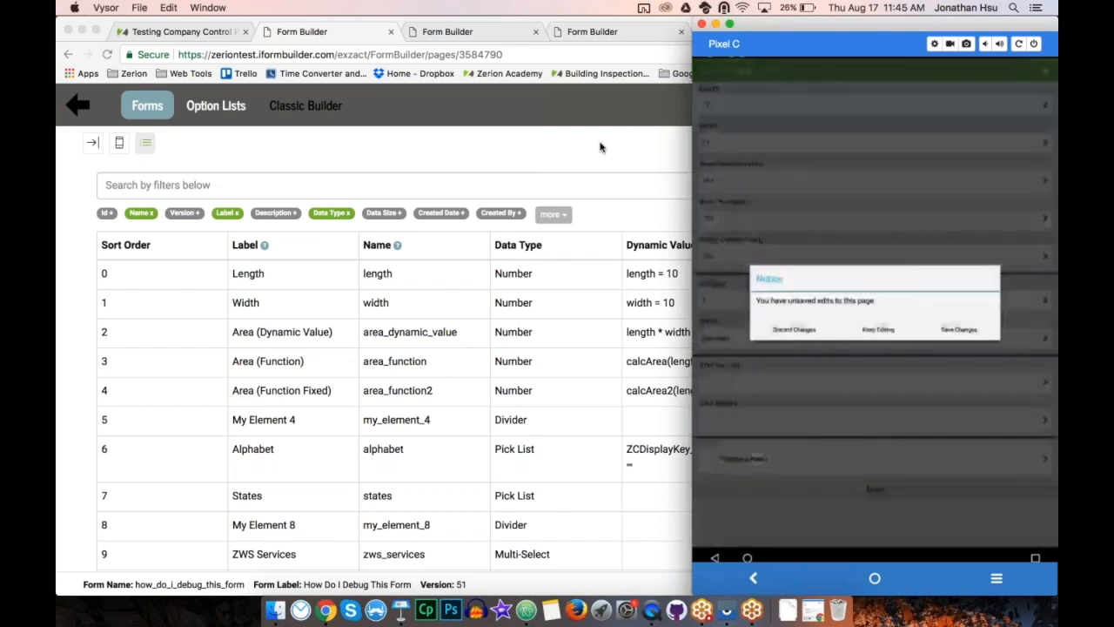
pyautogui.click(600, 146)
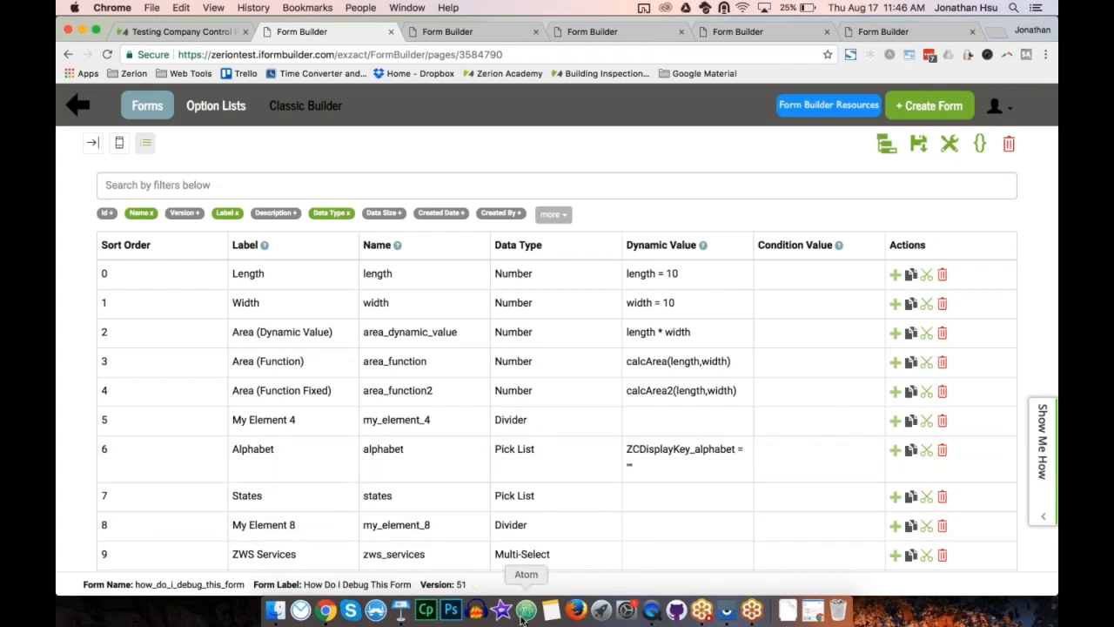
pyautogui.click(648, 613)
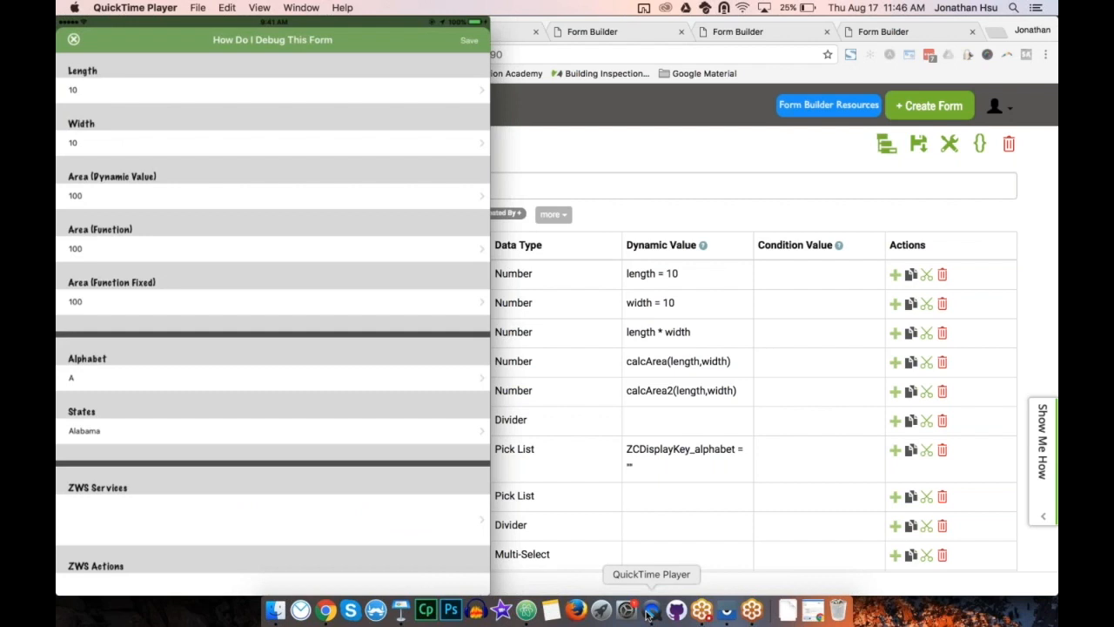
pyautogui.click(728, 613)
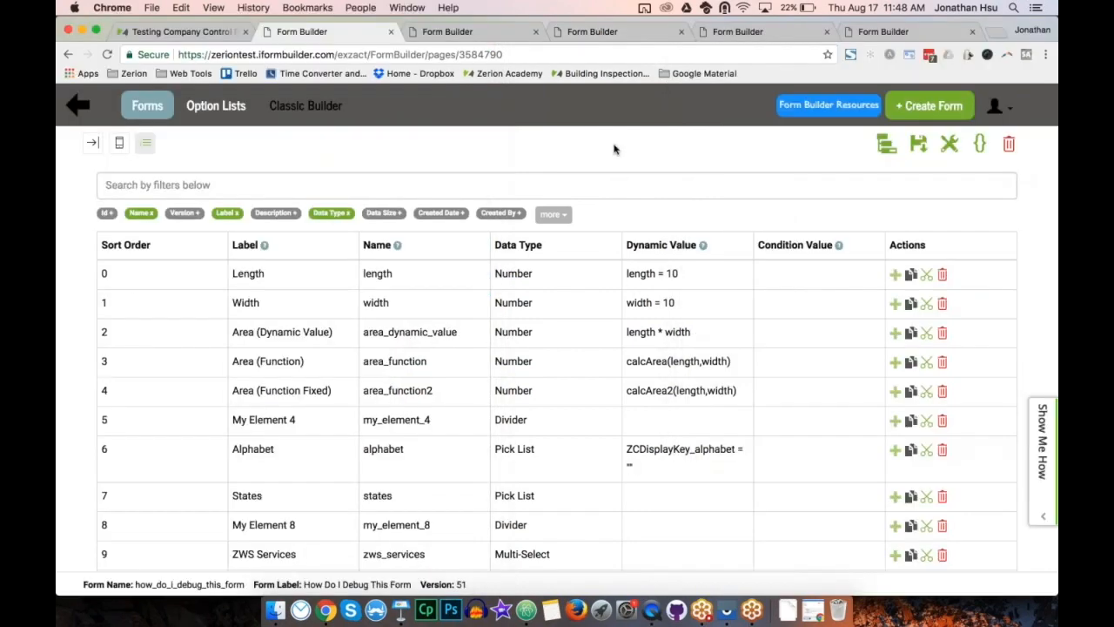
pyautogui.click(617, 150)
# Set the ZWS Services element's dynamic value to zws_services = [] and save the debug form
pyautogui.scroll(-1, 637, 493)
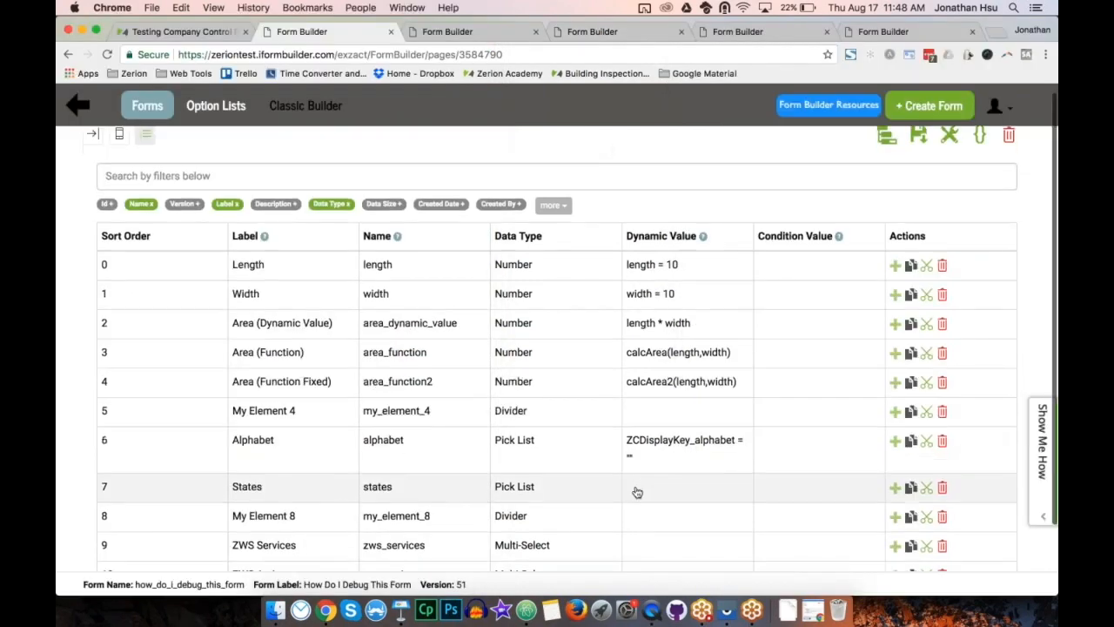
pyautogui.scroll(-3, 635, 490)
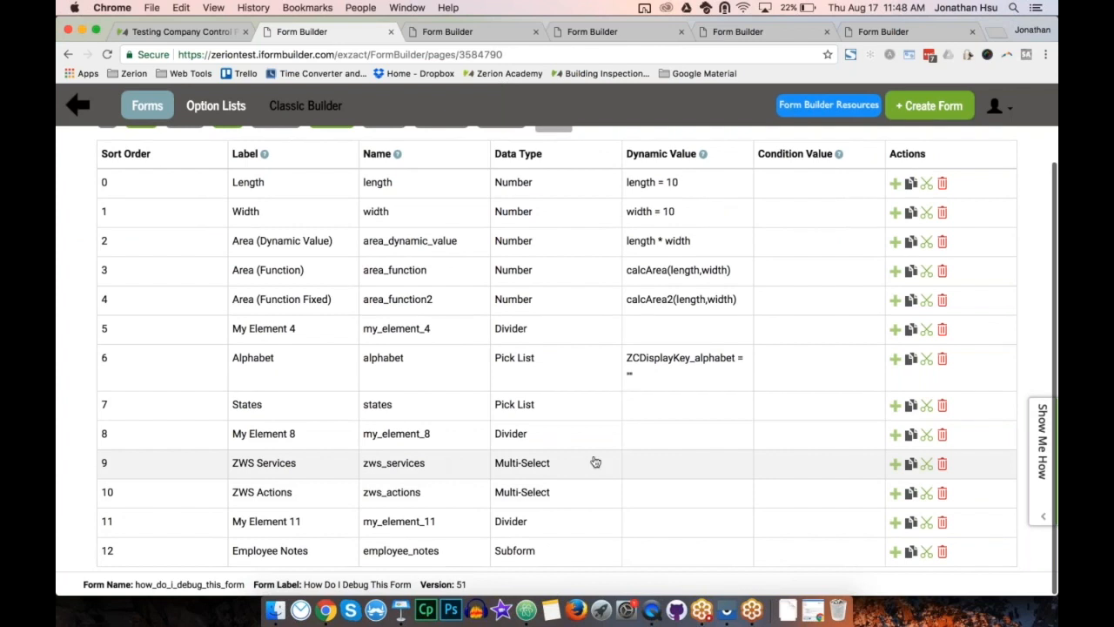
pyautogui.click(649, 462)
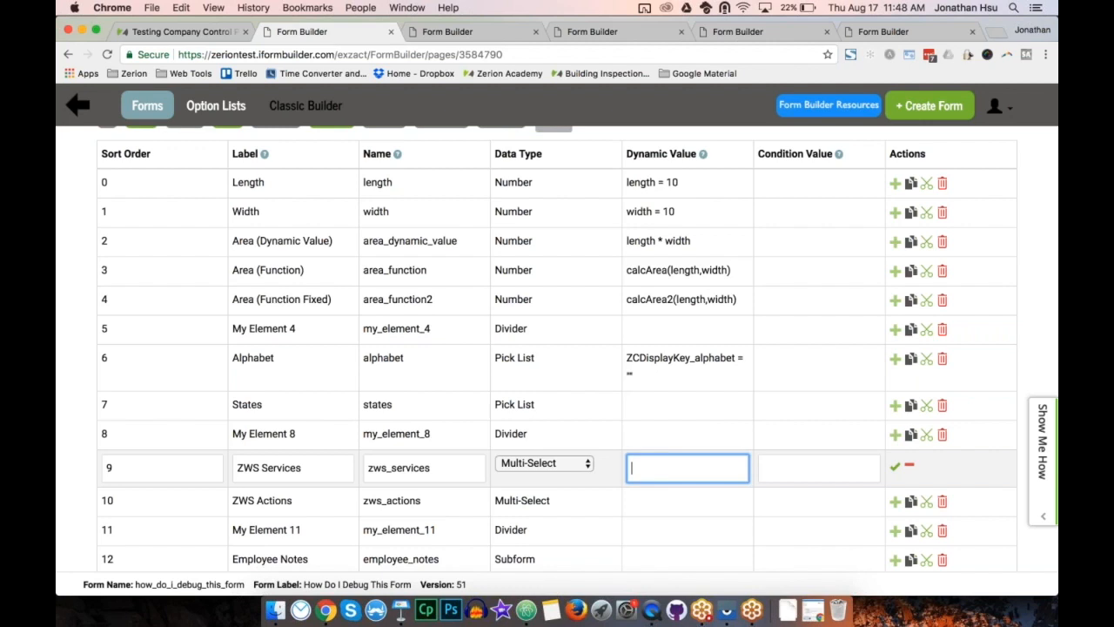
pyautogui.write('zws_services = [')
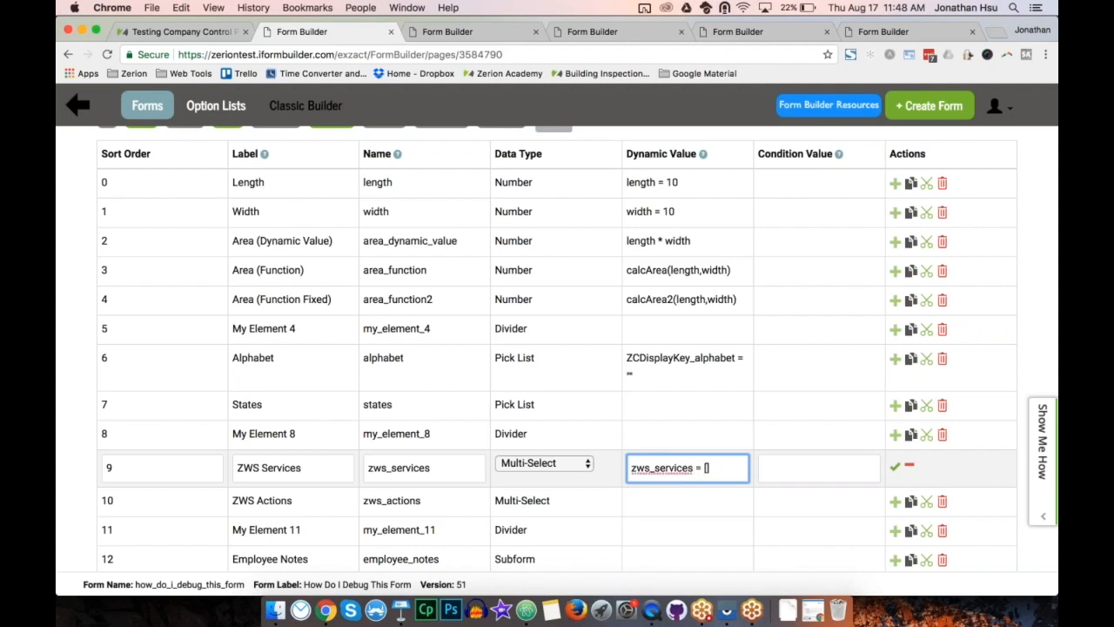
pyautogui.write("'d")
pyautogui.write('c')
pyautogui.moveTo(723, 467); pyautogui.dragTo(706, 466)
pyautogui.press('BackSpace')
pyautogui.click(895, 467)
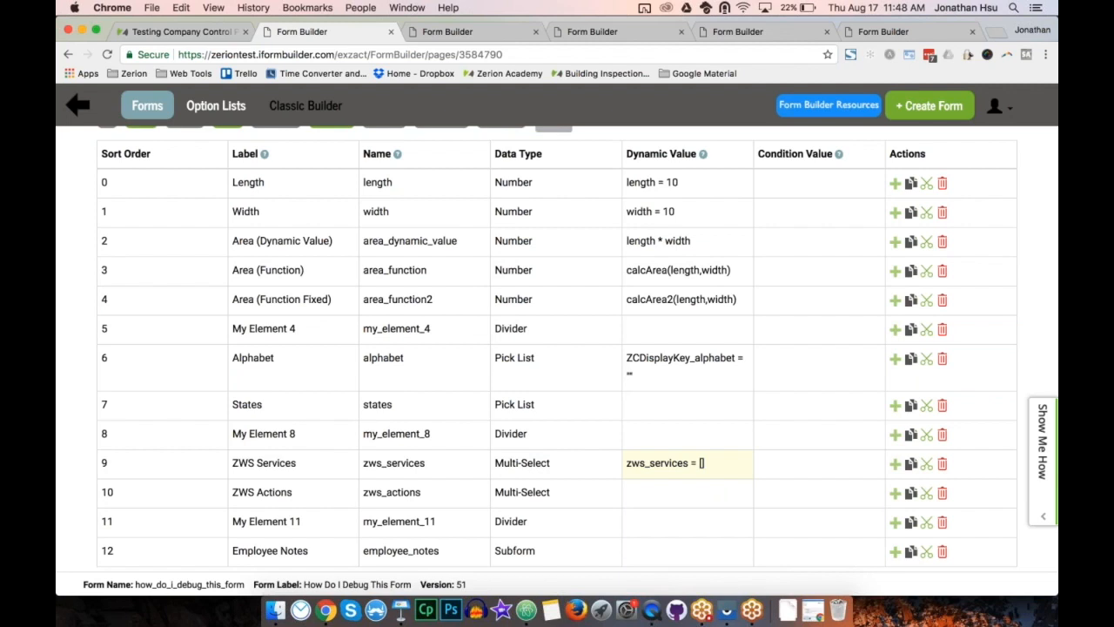
pyautogui.scroll(2, 557, 348)
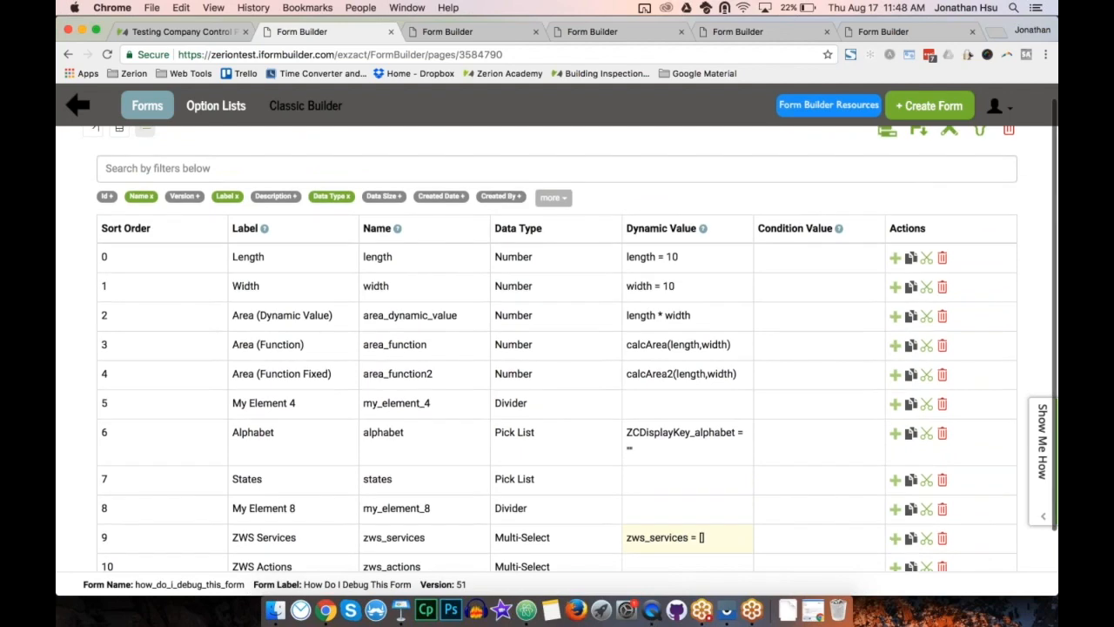
pyautogui.scroll(1, 557, 348)
pyautogui.click(919, 133)
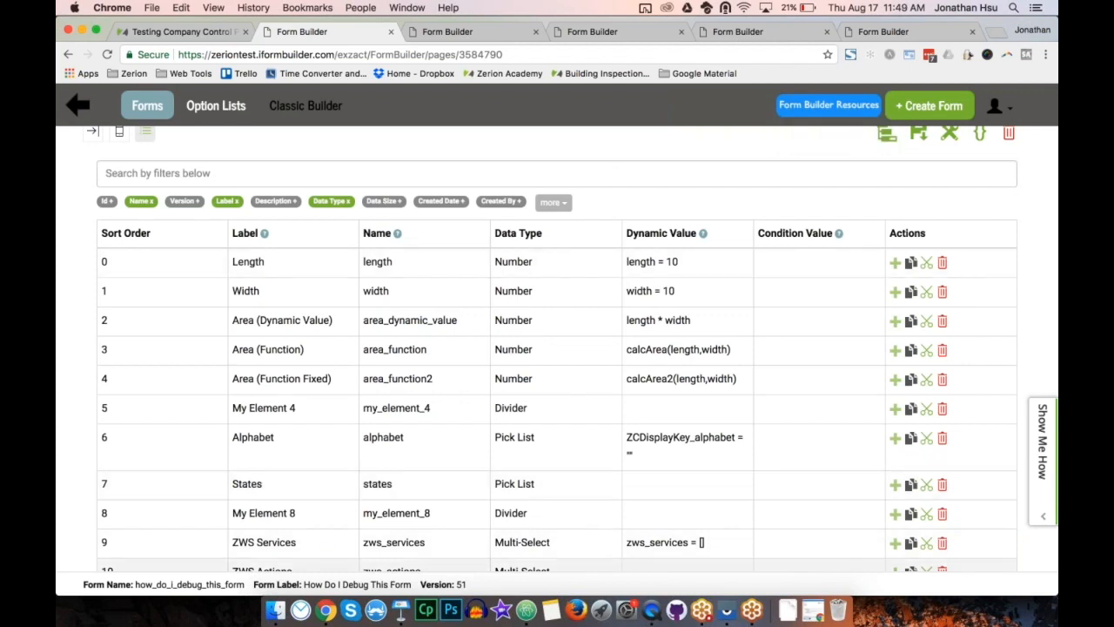
# Check the ZWS Services and ZWS Actions fields on the Pixel C mirrored in Vysor, and return to the Form Builder
pyautogui.click(728, 613)
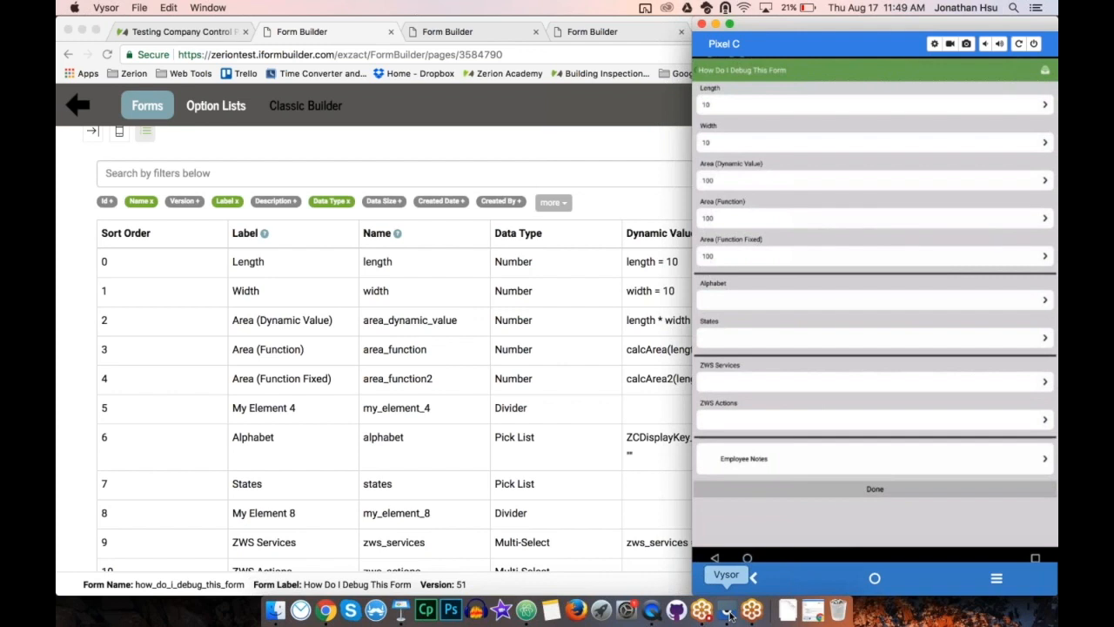
pyautogui.click(564, 110)
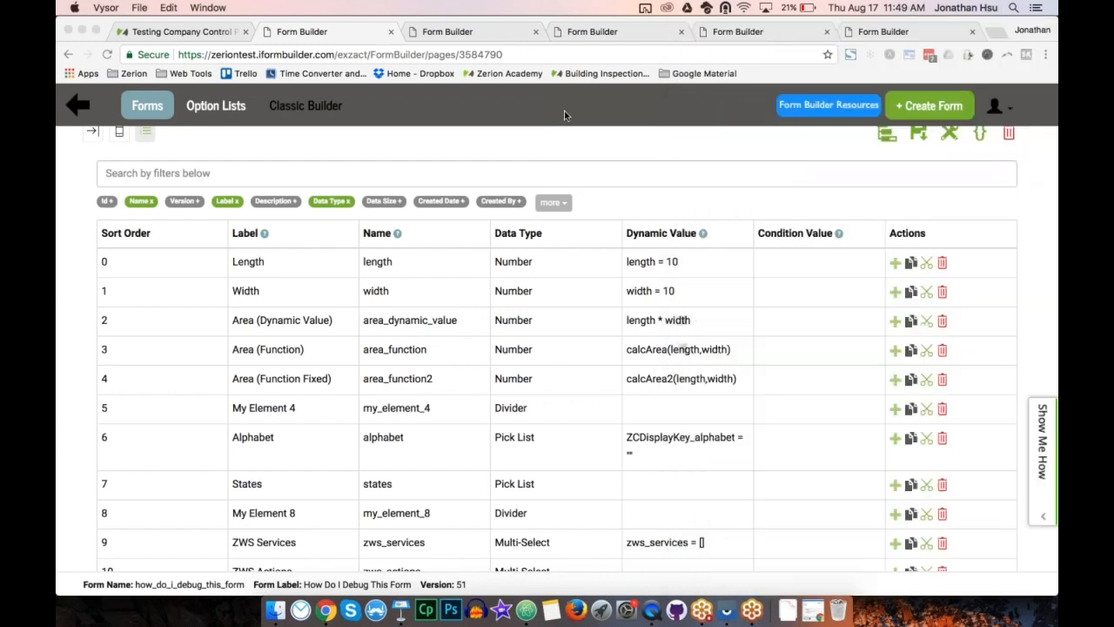
# Set the ZWS Services element's dynamic value to zws_services = ['dc'], checking the Data Collector key in the Zerion Services option list
pyautogui.click(701, 540)
pyautogui.click(706, 546)
pyautogui.write("'dc'")
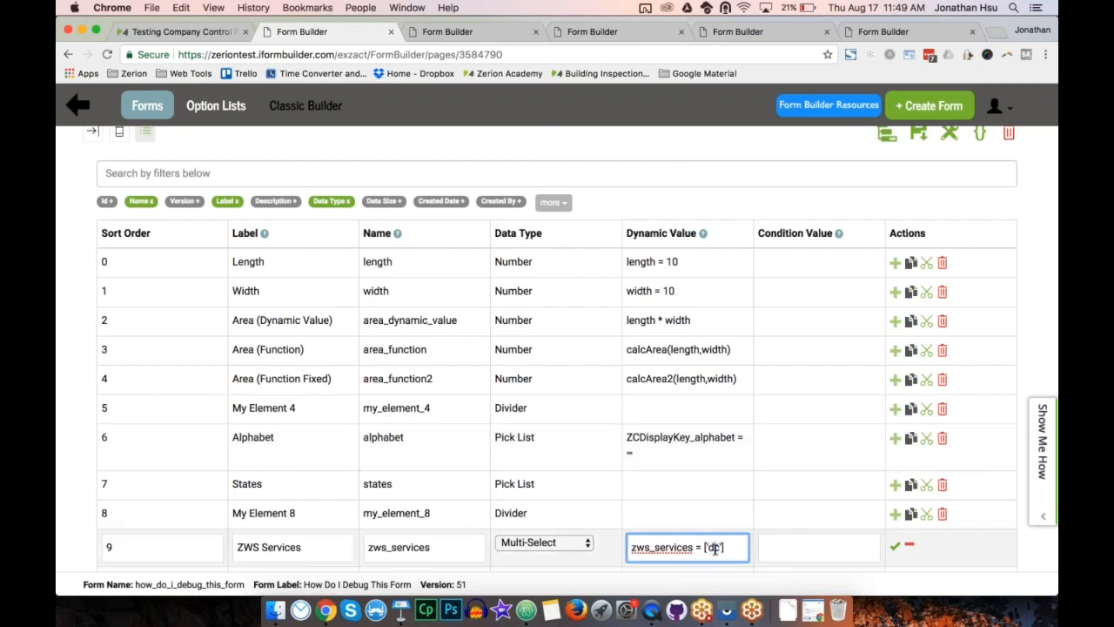
pyautogui.click(920, 31)
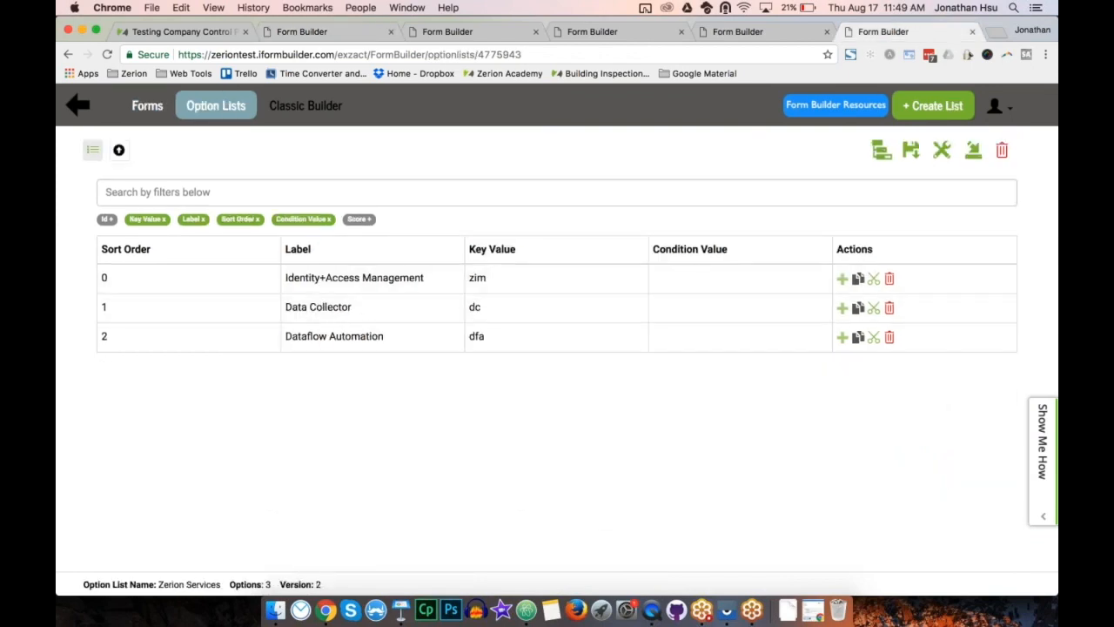
pyautogui.click(597, 31)
pyautogui.click(515, 31)
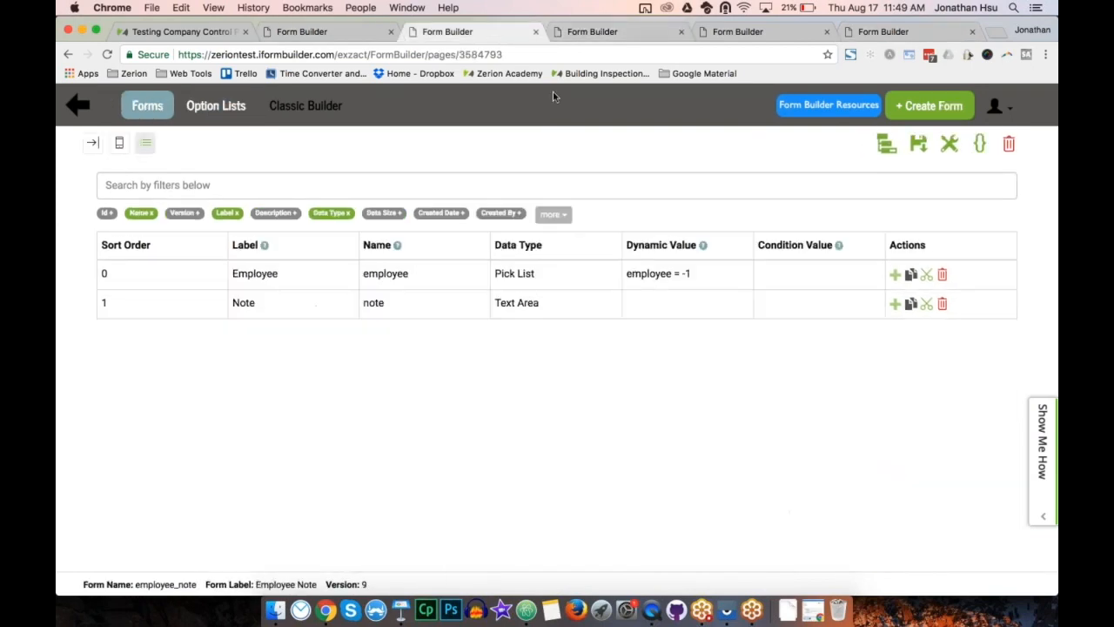
pyautogui.click(327, 31)
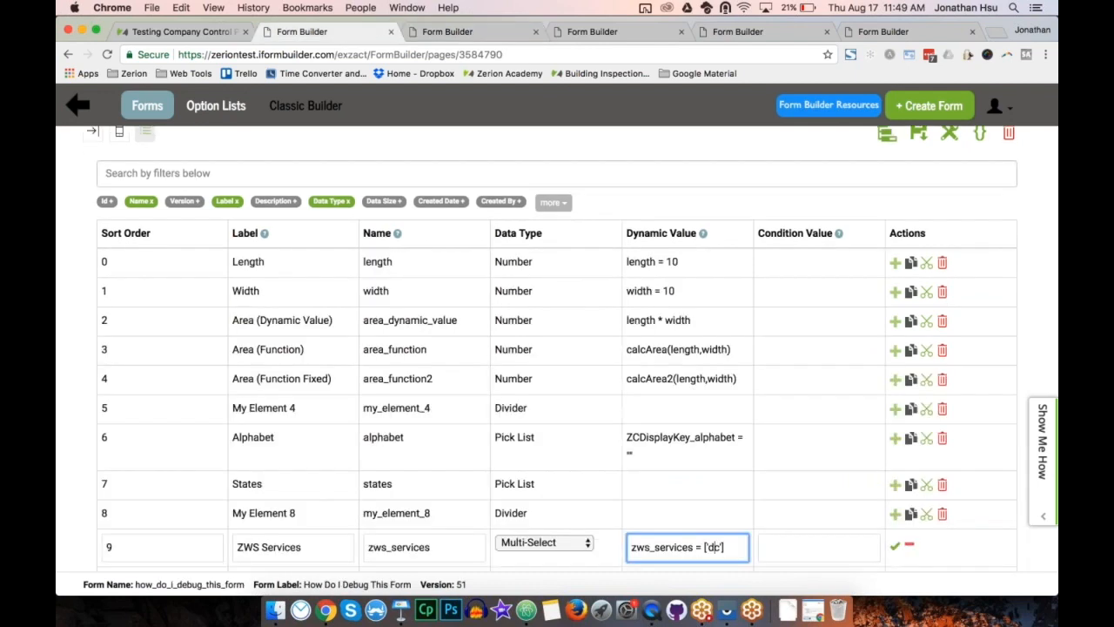
pyautogui.click(897, 546)
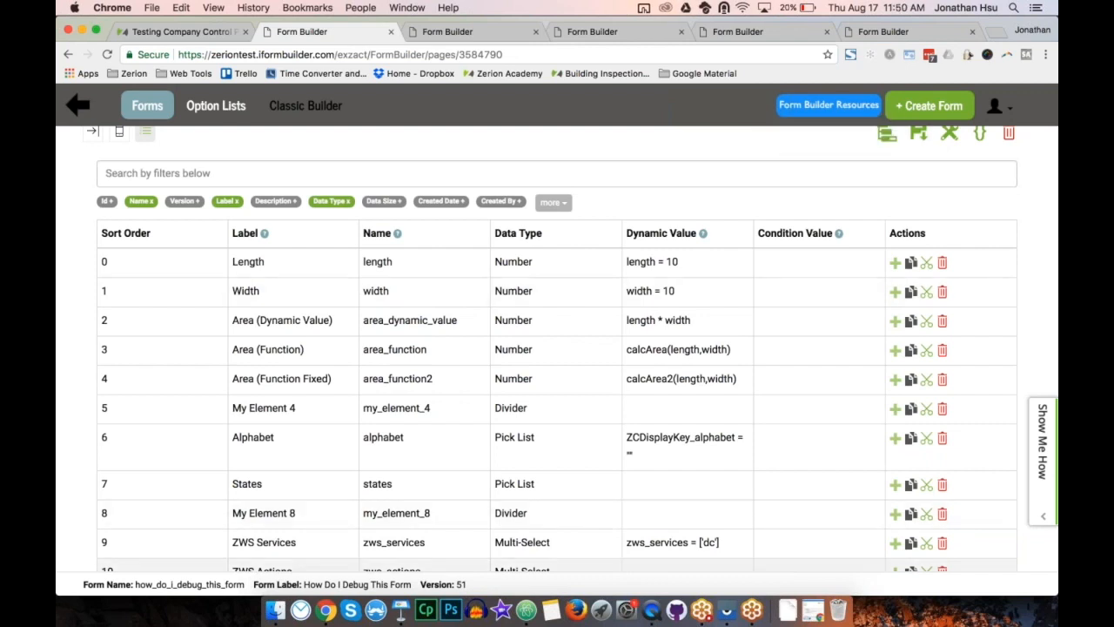
# Check the ZWS Services field of the debug form on the devices mirrored in QuickTime Player and Vysor
pyautogui.click(652, 612)
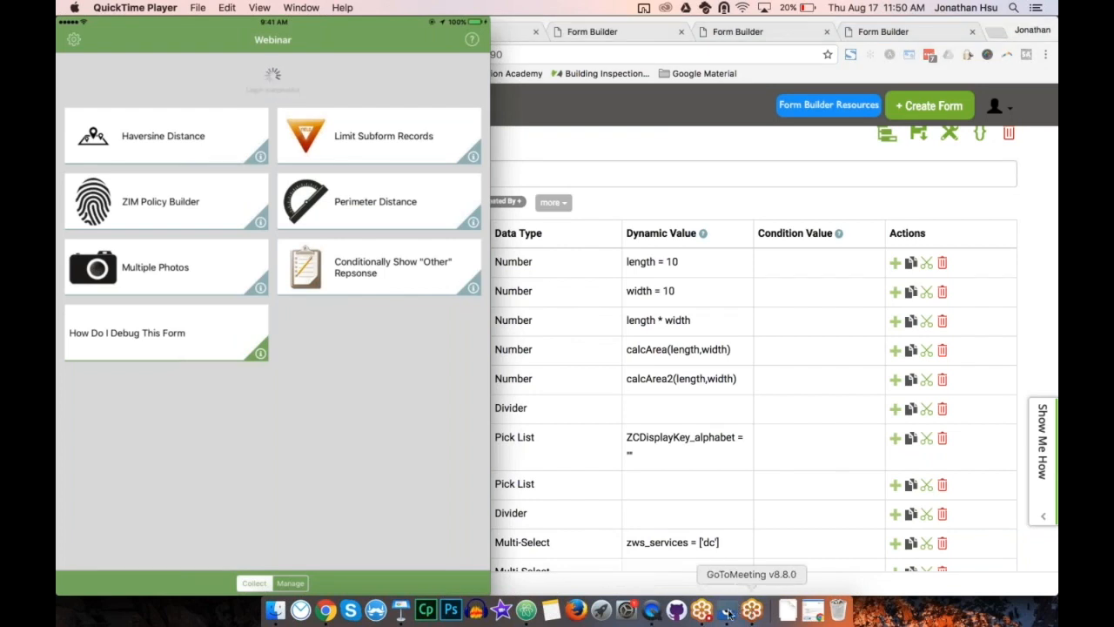
pyautogui.click(728, 612)
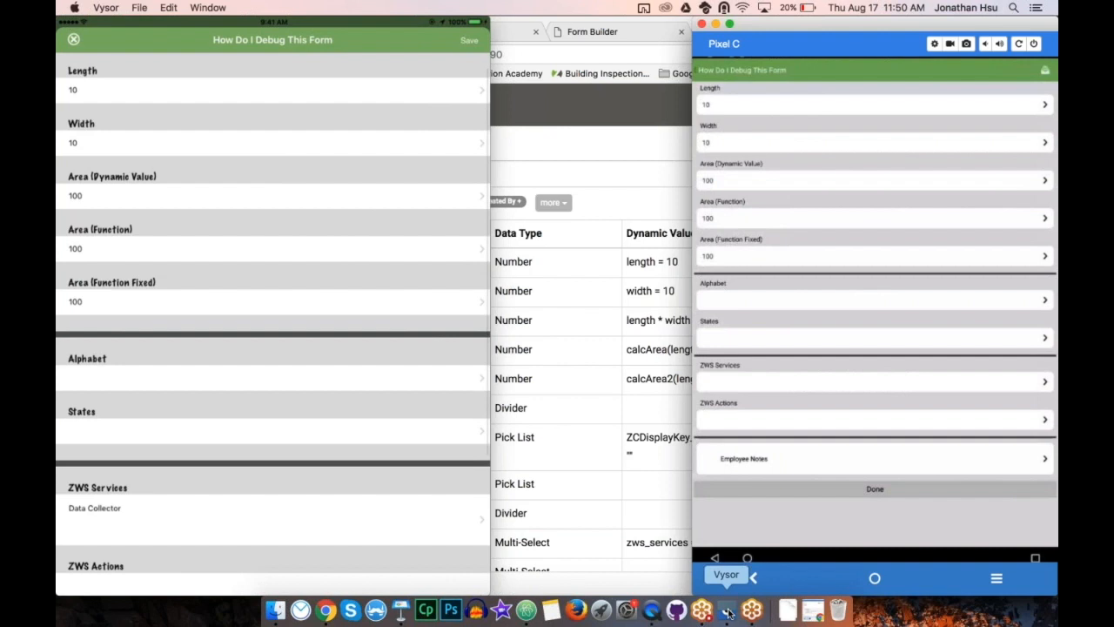
pyautogui.moveTo(130, 515)
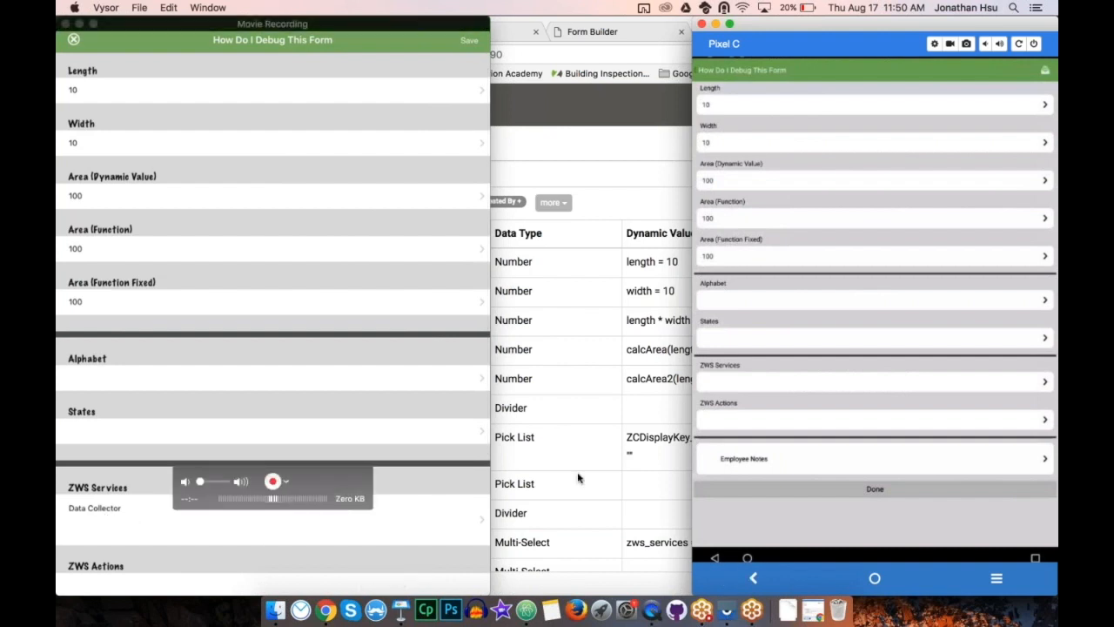
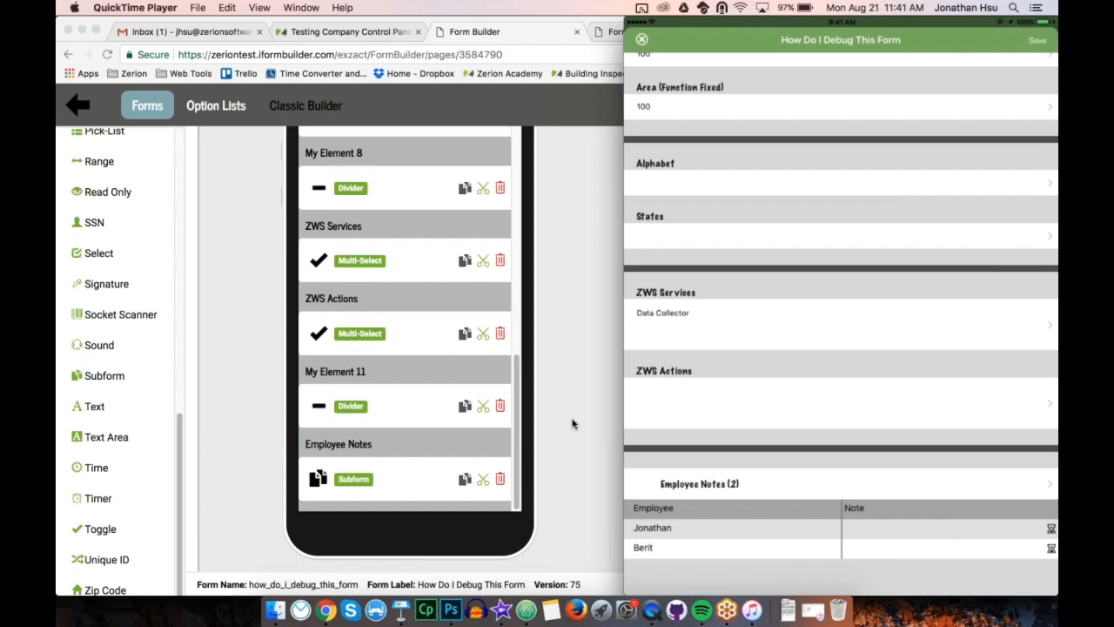
# In Chrome, add a text element labelled Employee Name and named employee_name below the Employee pick list in the Employee Note form
pyautogui.click(572, 424)
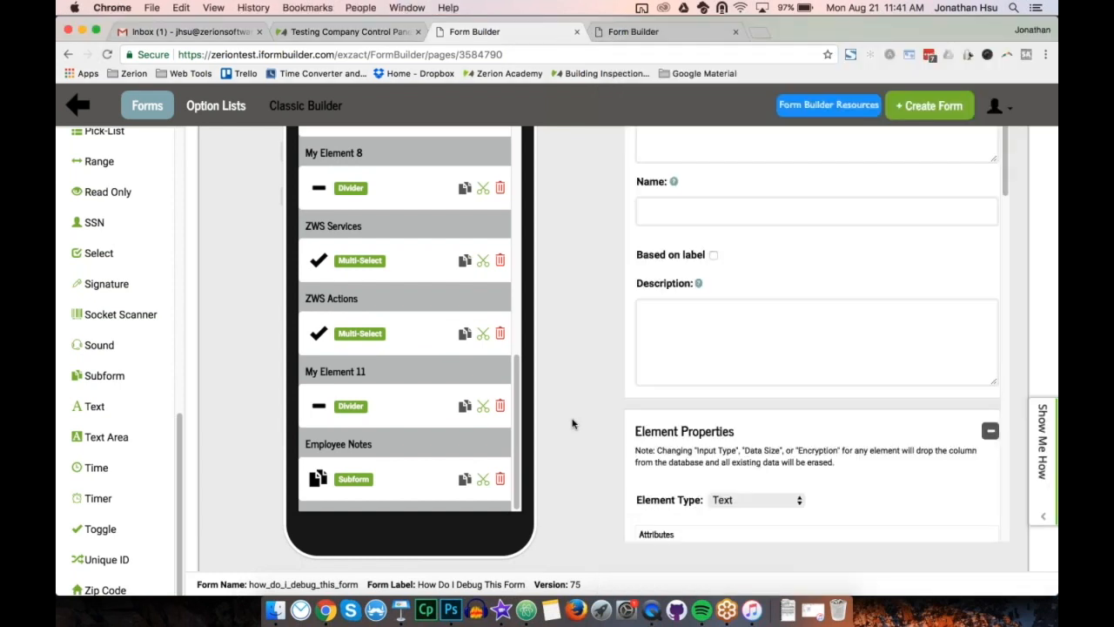
pyautogui.click(649, 35)
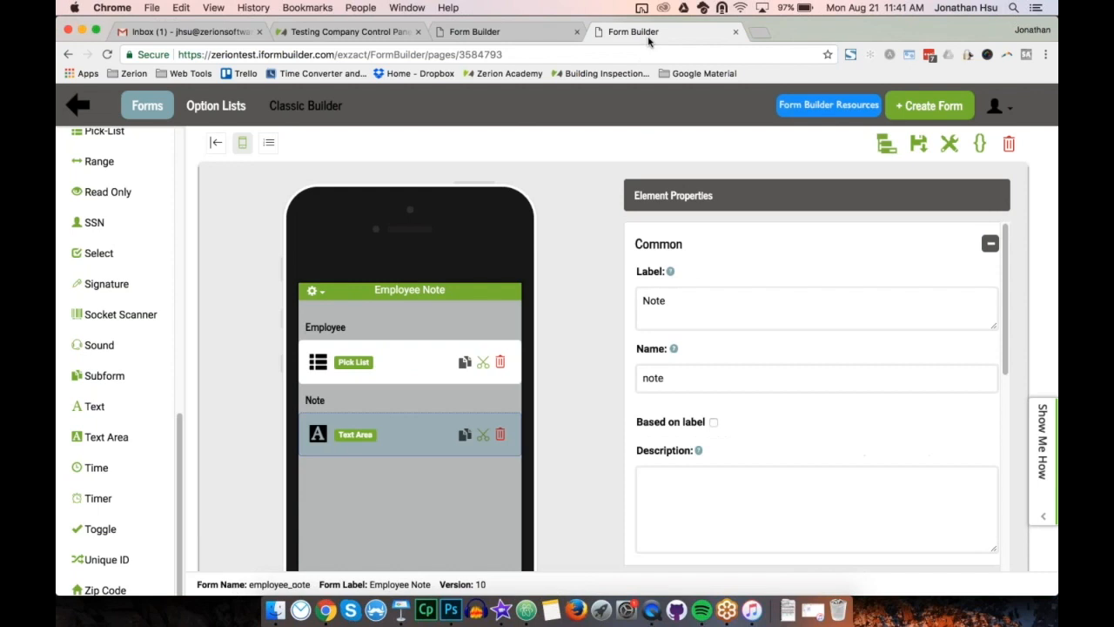
pyautogui.click(410, 366)
pyautogui.click(100, 407)
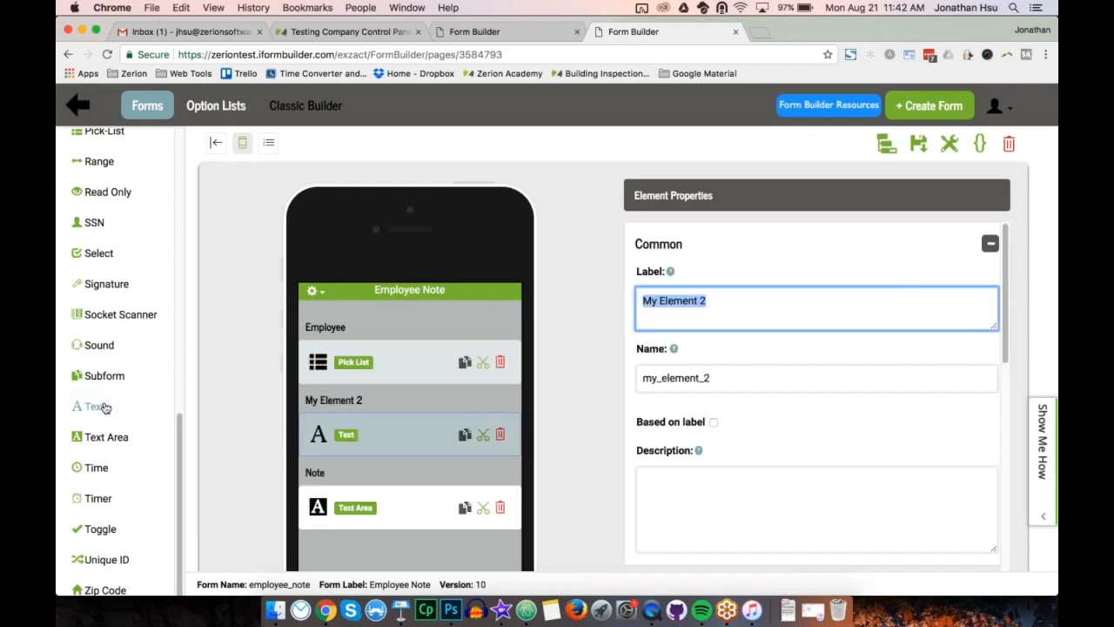
pyautogui.write('Employee Name')
pyautogui.press('Tab')
pyautogui.write('employee_name')
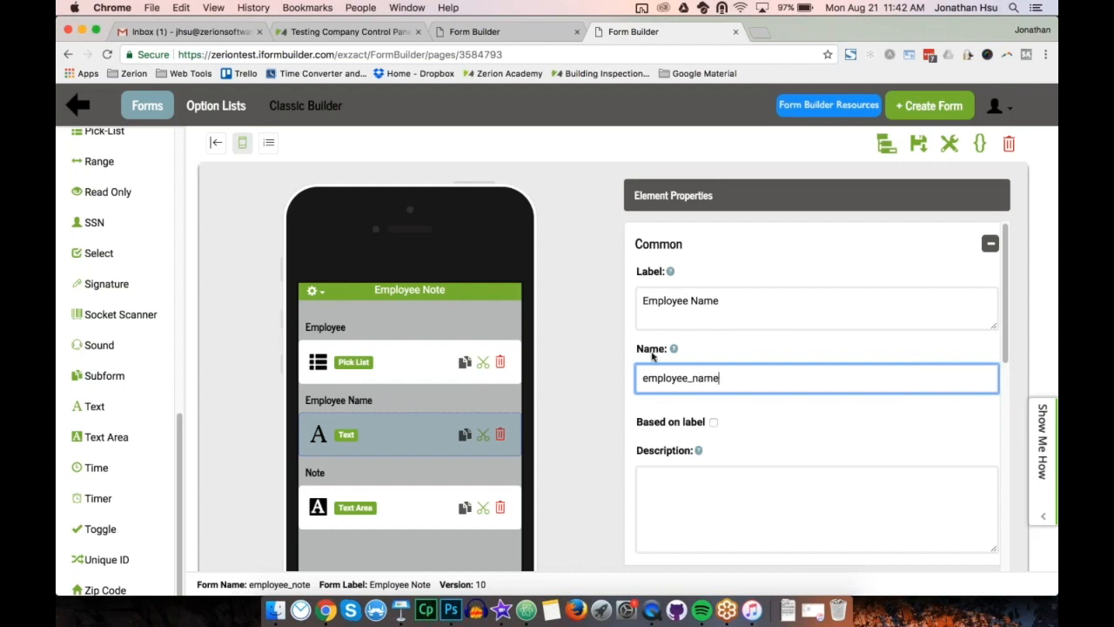
# Set the Employee Name element's dynamic value to ZCDisplayValue_employee and its condition value to false, and save the form
pyautogui.scroll(-10, 652, 355)
pyautogui.click(682, 415)
pyautogui.write('ZCDi')
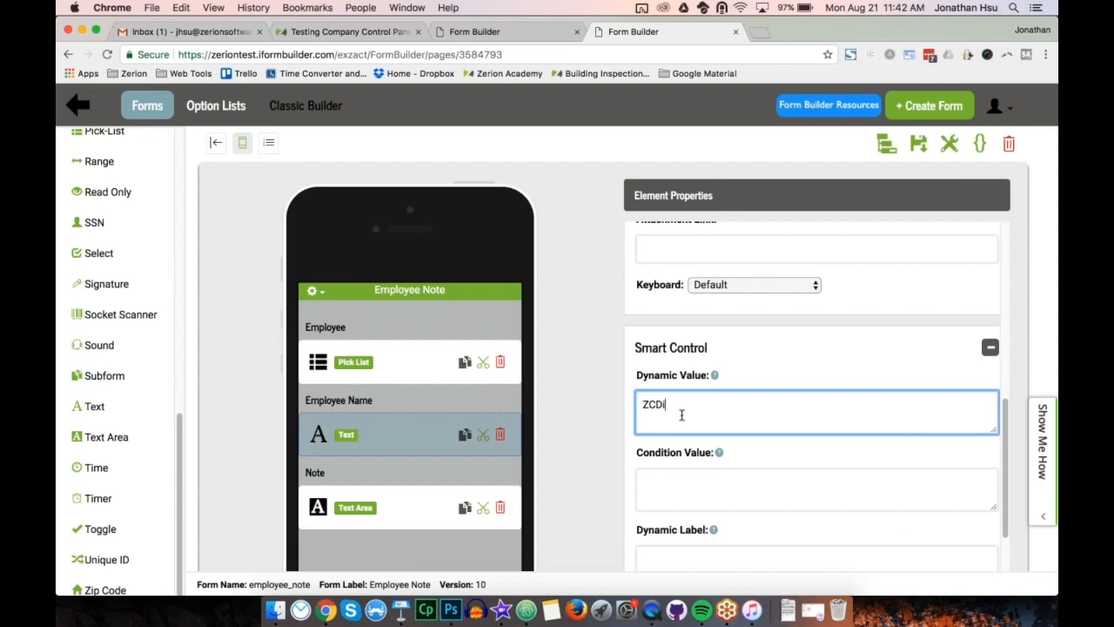
pyautogui.write('splayValue_employee')
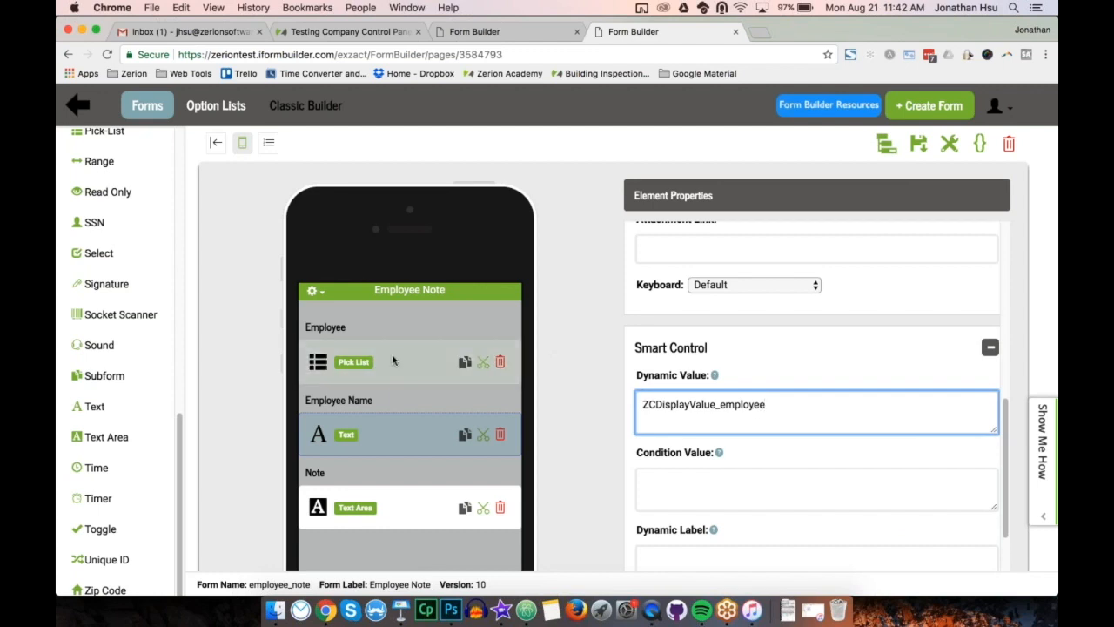
pyautogui.click(746, 488)
pyautogui.write('false')
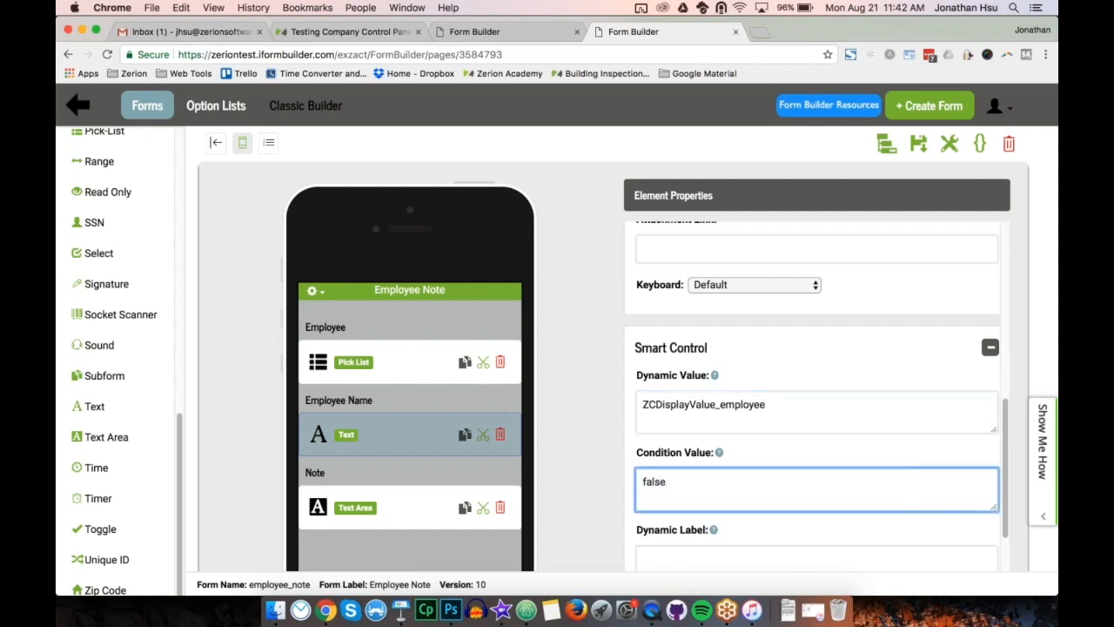
pyautogui.click(918, 144)
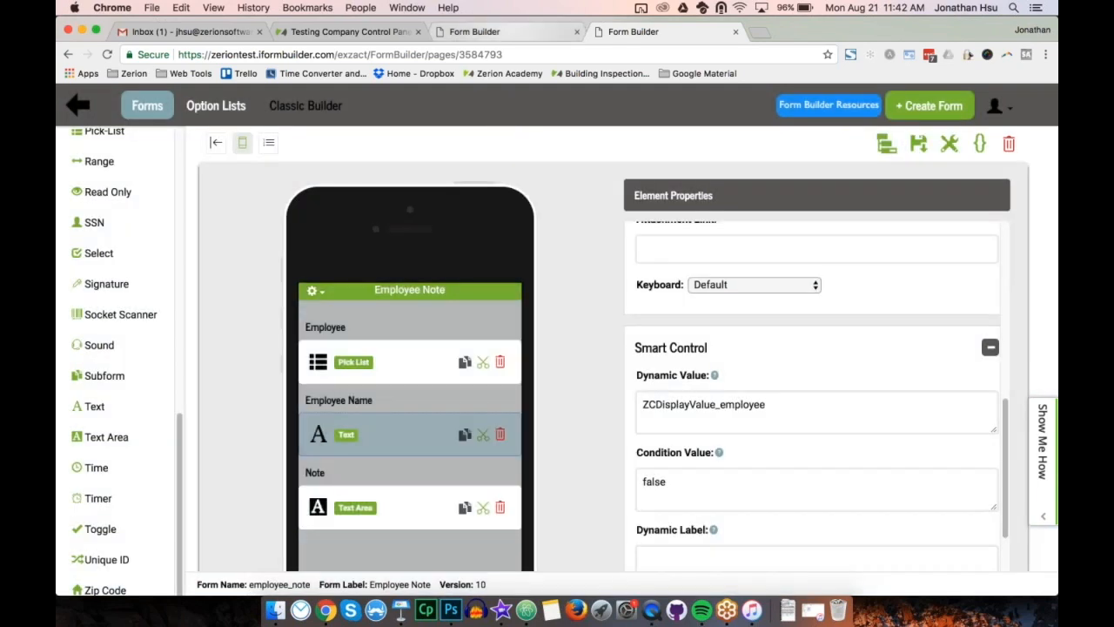
# In How Do I Debug This Form, add a text element labelled Employee List and named employee_list below the Employee Notes subform
pyautogui.click(487, 32)
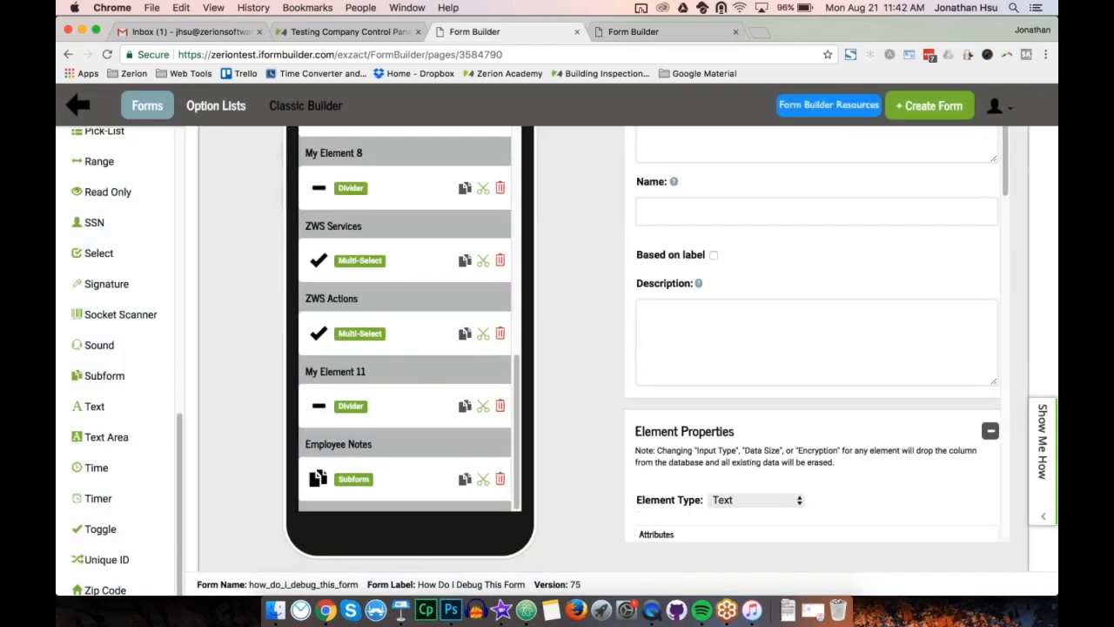
pyautogui.click(403, 467)
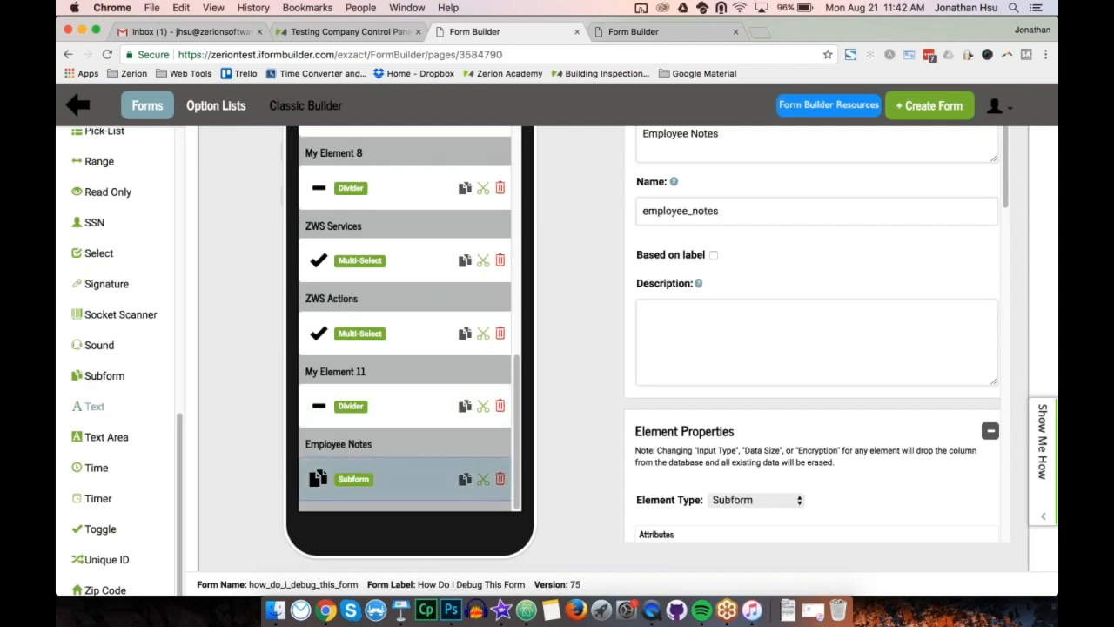
pyautogui.click(87, 405)
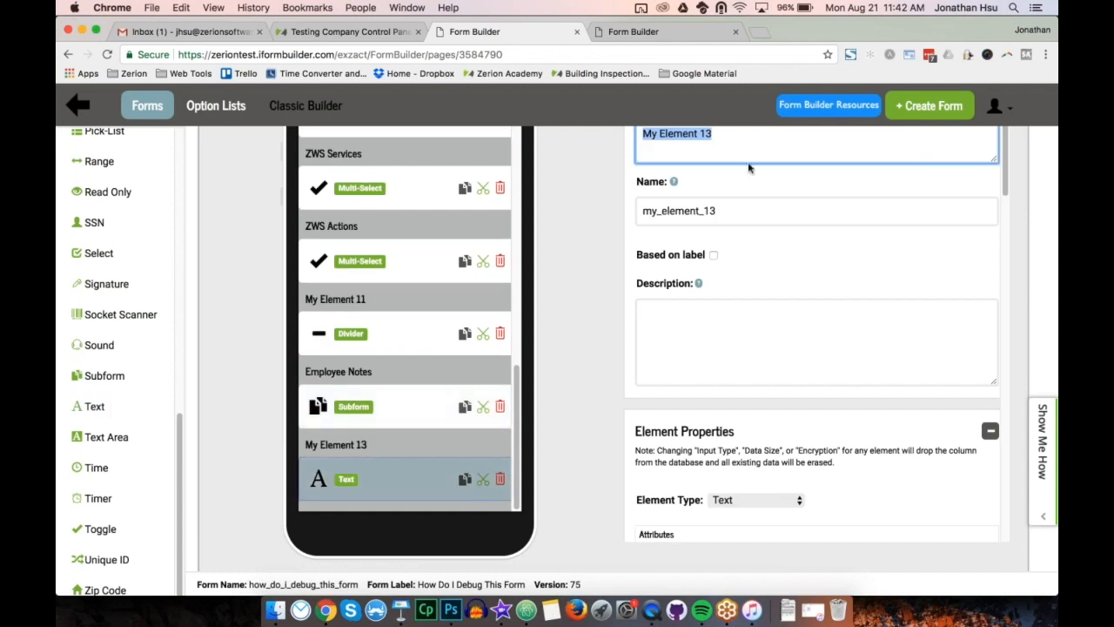
pyautogui.write('Employee List')
pyautogui.press('Tab')
pyautogui.write('employee_list')
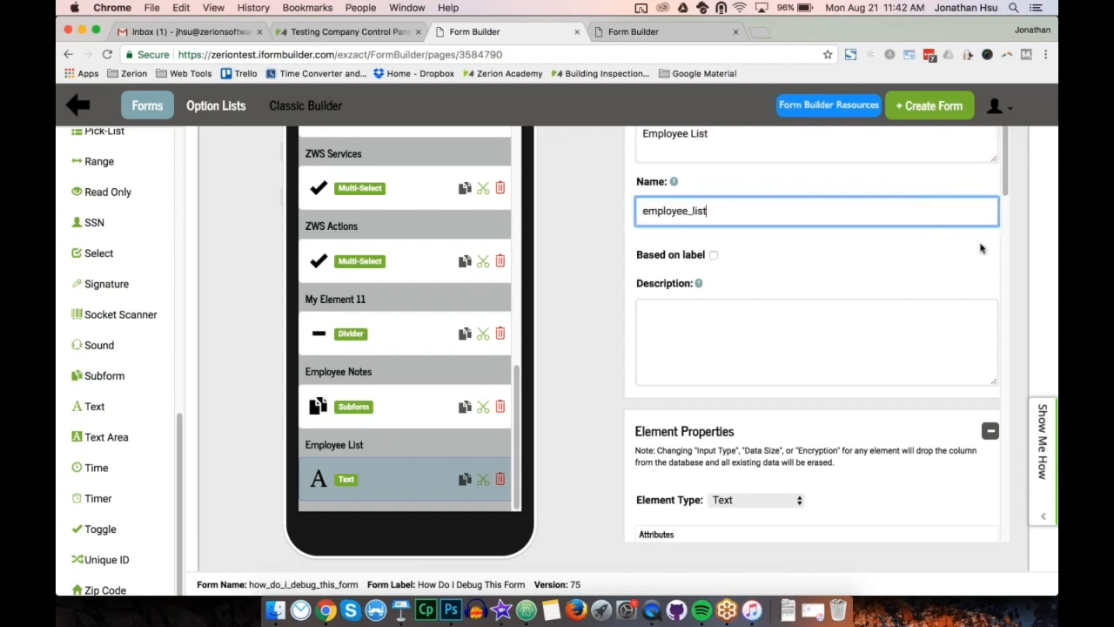
# Add an empty getList() function below calcArea2 in the form's page-level JavaScript
pyautogui.scroll(4, 980, 249)
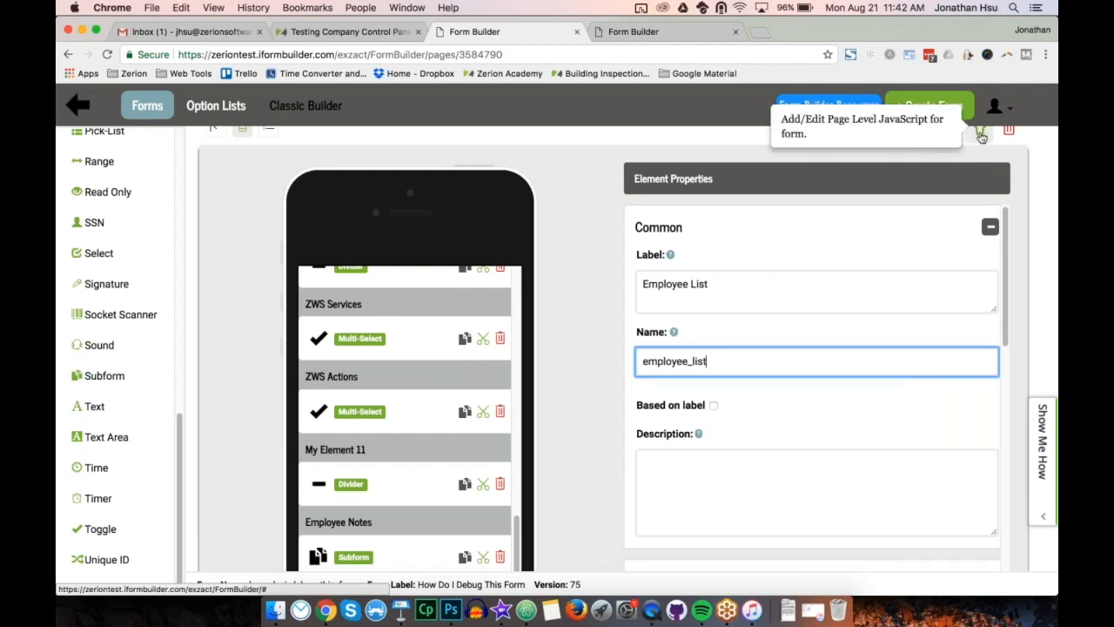
pyautogui.click(981, 134)
pyautogui.press('Return')
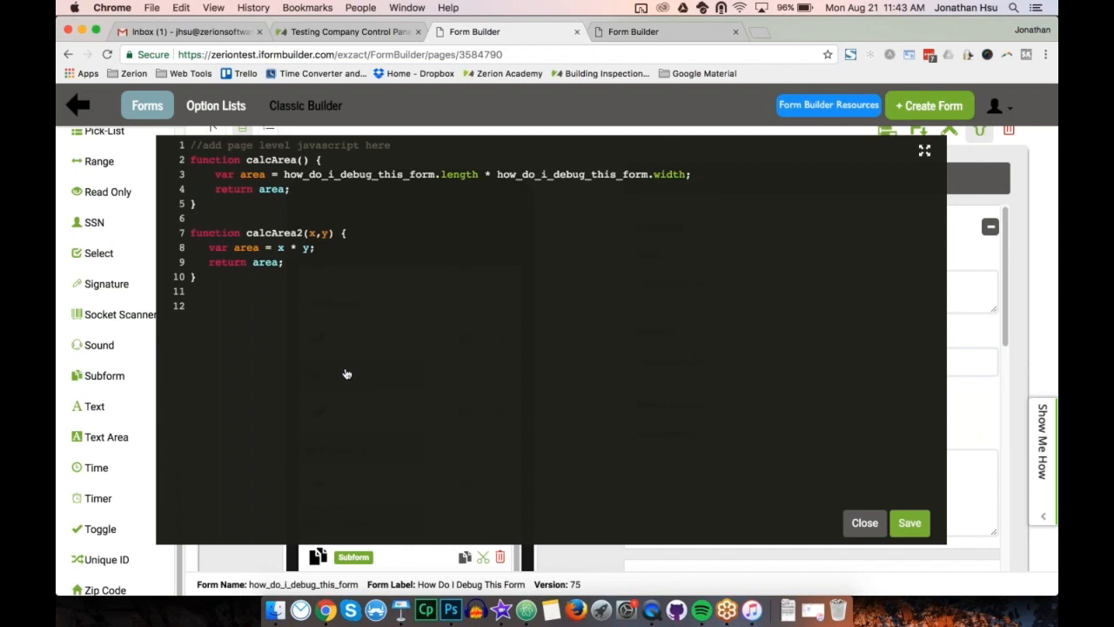
pyautogui.write('function get')
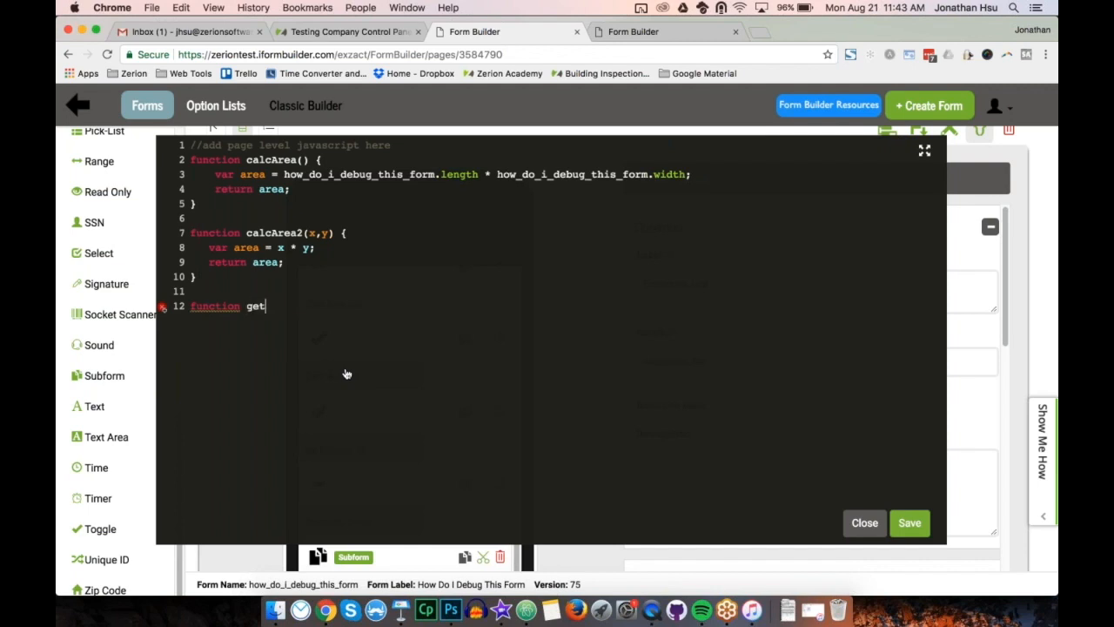
pyautogui.write('List() {')
pyautogui.press('Return')
pyautogui.press('Return')
pyautogui.write('}')
pyautogui.press('Up')
pyautogui.press('Up')
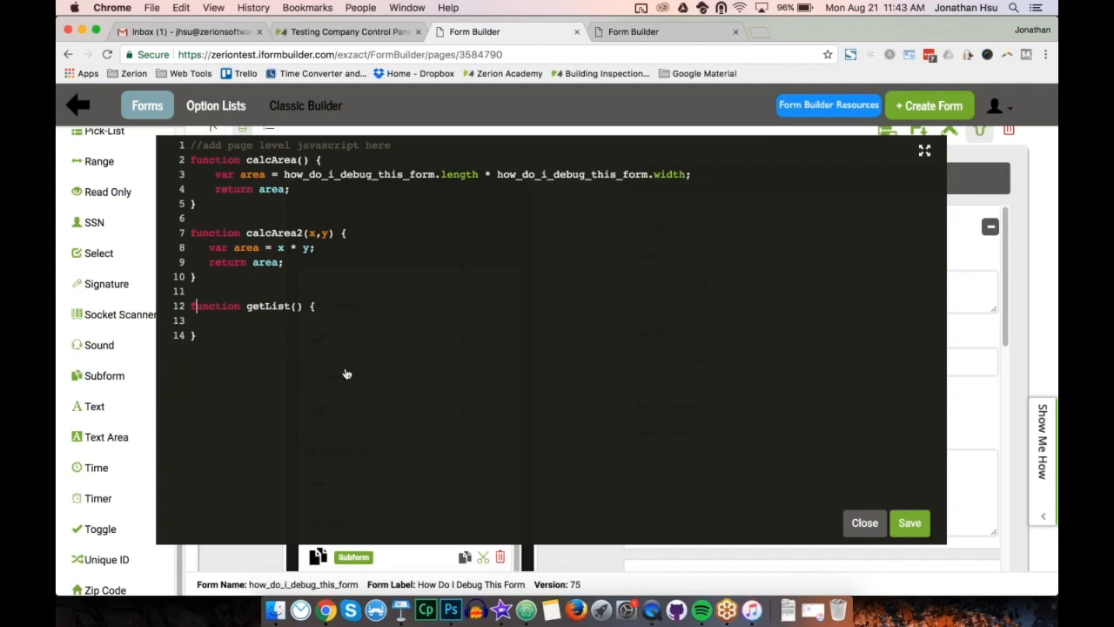
pyautogui.press('Right')
pyautogui.press('Right')
pyautogui.press('Right')
pyautogui.press('Right')
pyautogui.press('Right')
pyautogui.press('Right')
pyautogui.press('Right')
pyautogui.press('Right')
pyautogui.press('Right')
pyautogui.press('Right')
pyautogui.press('Right')
pyautogui.press('Right')
pyautogui.press('Right')
pyautogui.press('Right')
pyautogui.press('Right')
pyautogui.press('Right')
pyautogui.moveTo(234, 175); pyautogui.dragTo(253, 189)
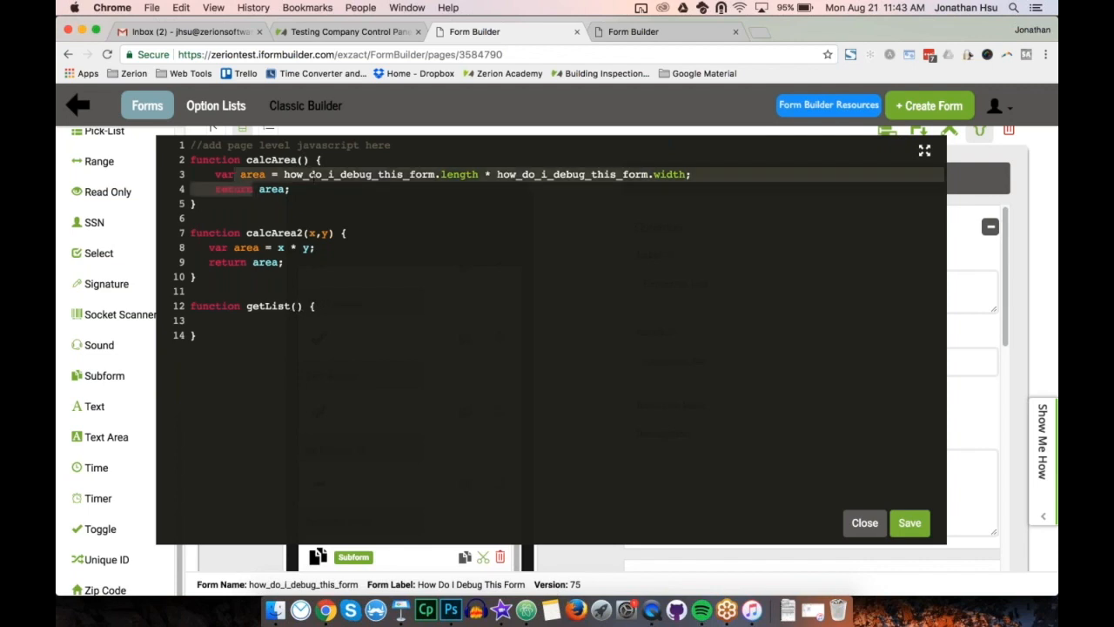
pyautogui.moveTo(347, 174); pyautogui.dragTo(603, 174)
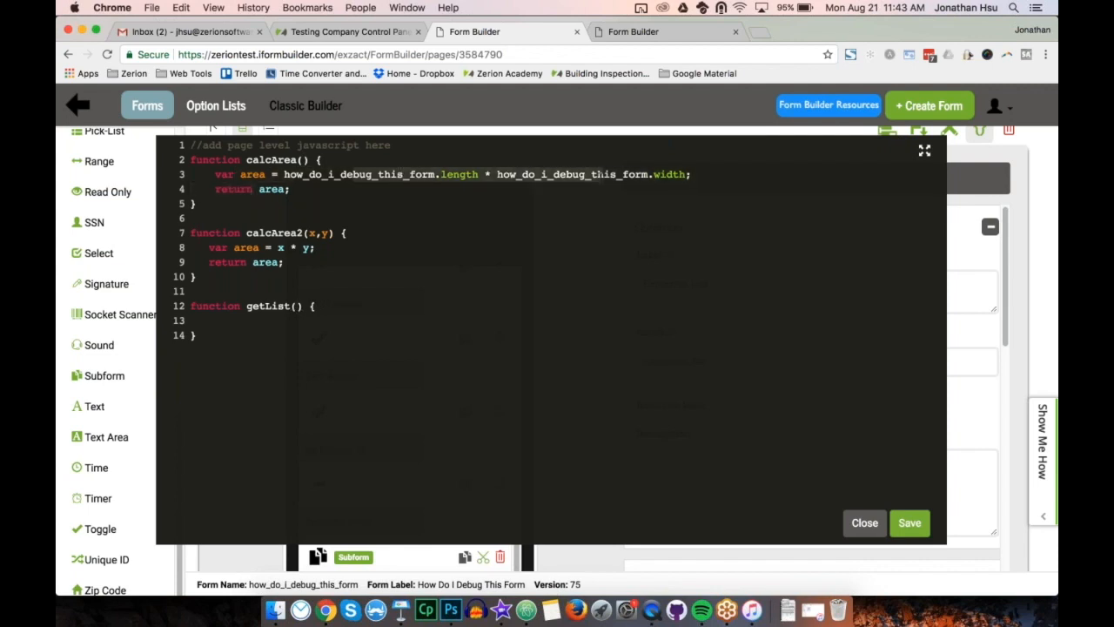
pyautogui.click(303, 161)
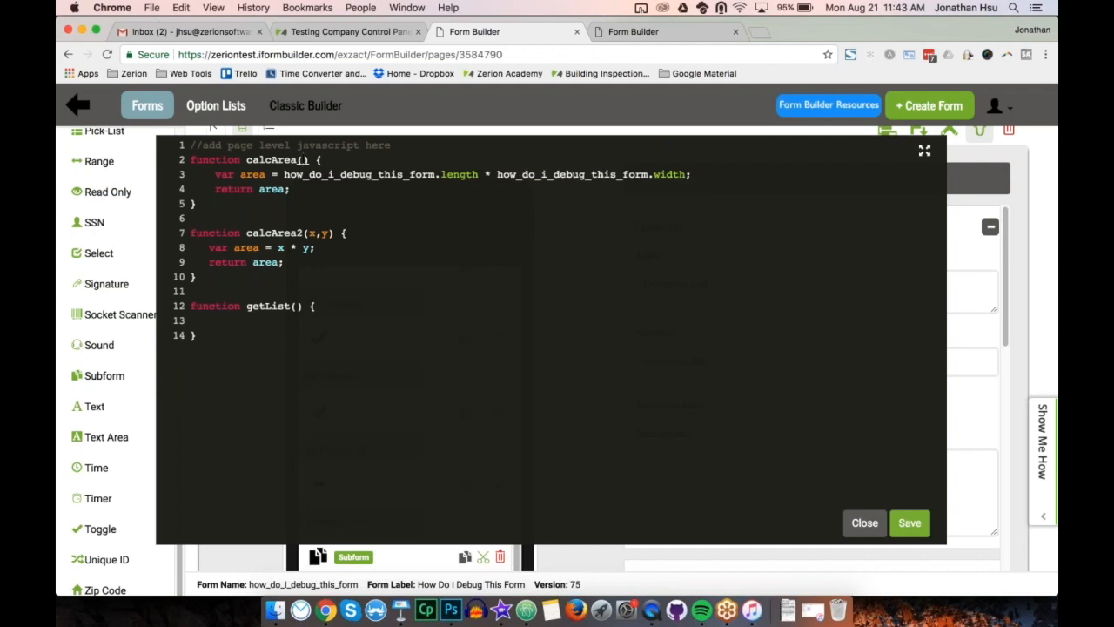
# Give the getList function the parameter l and the body return l;, and save and close the page-level JavaScript
pyautogui.click(296, 306)
pyautogui.write('l')
pyautogui.click(293, 322)
pyautogui.write('return l;')
pyautogui.doubleClick(298, 305)
pyautogui.doubleClick(248, 321)
pyautogui.click(910, 523)
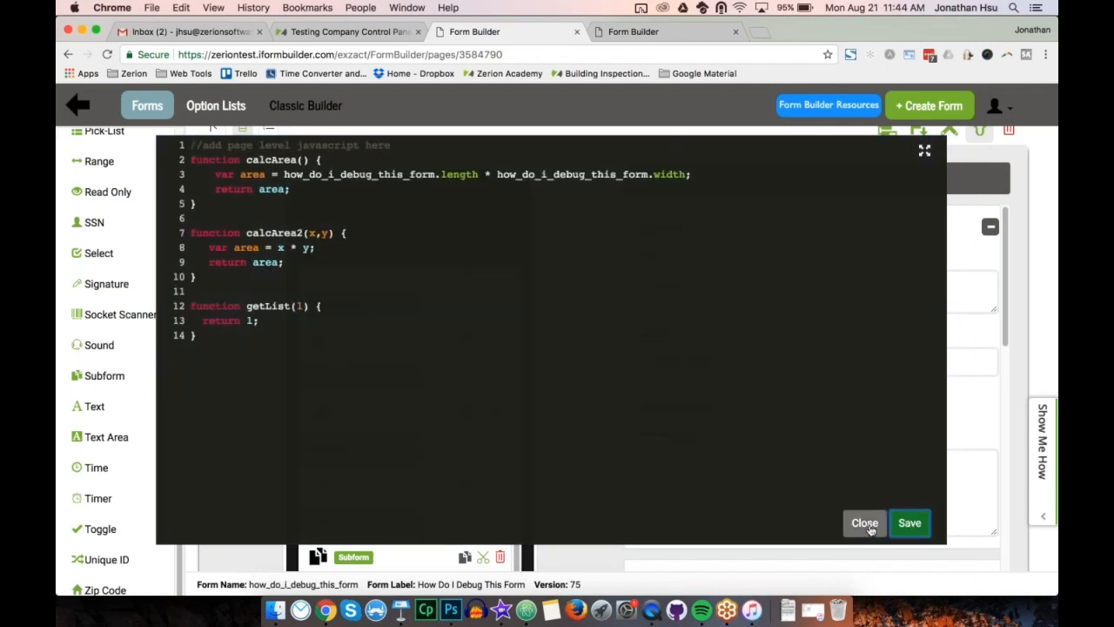
pyautogui.click(865, 523)
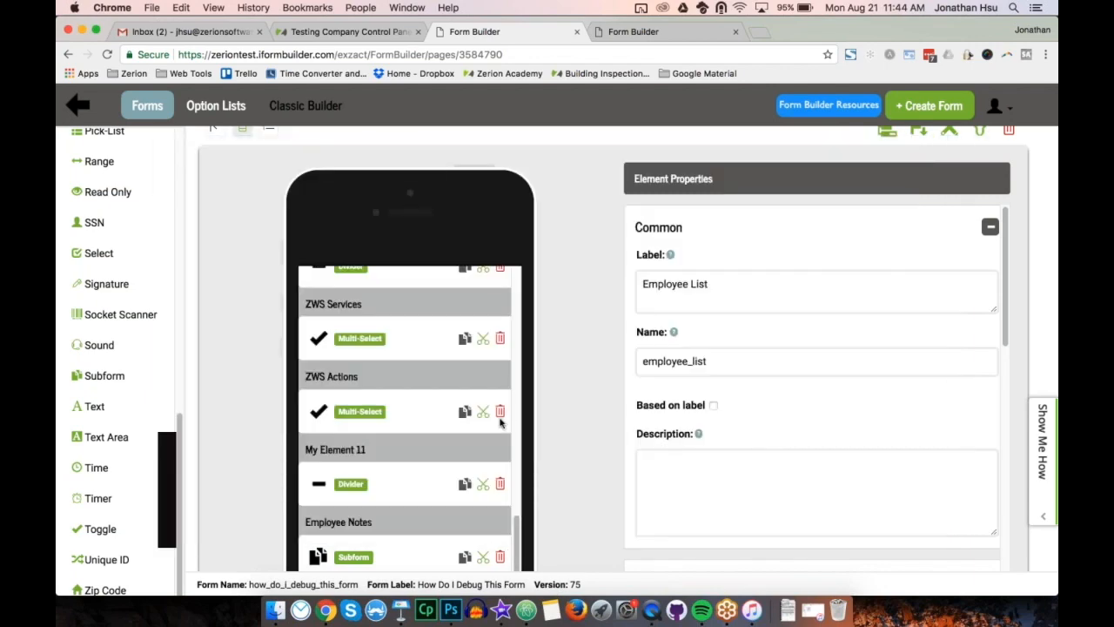
# Enter getList() as the dynamic value of the Employee List element
pyautogui.scroll(-2, 753, 439)
pyautogui.scroll(-8, 813, 348)
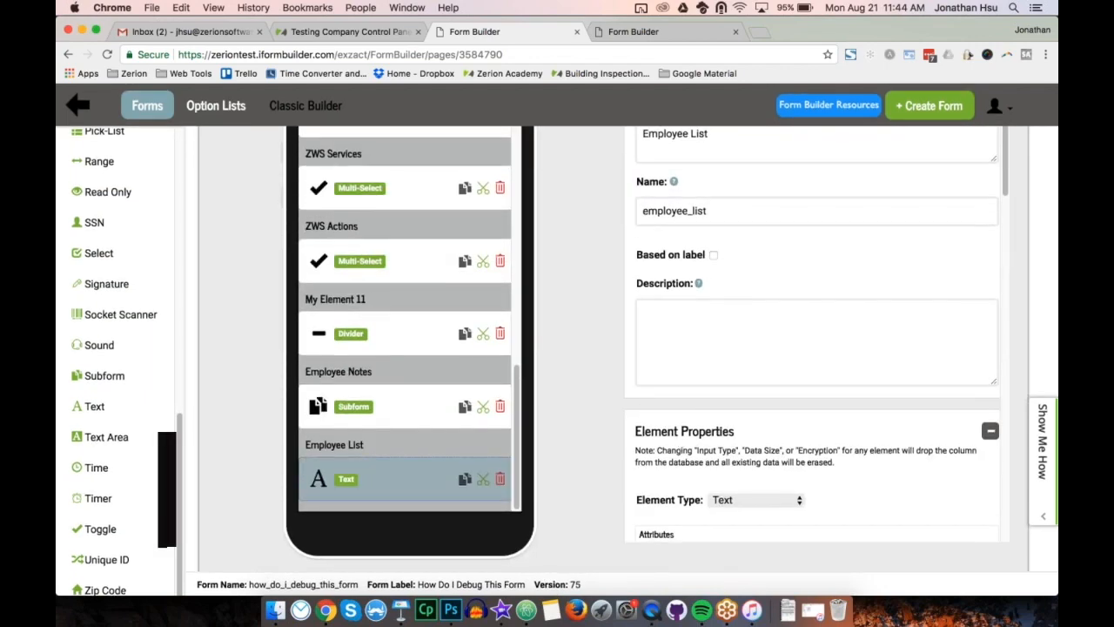
pyautogui.scroll(-4, 750, 405)
pyautogui.click(750, 405)
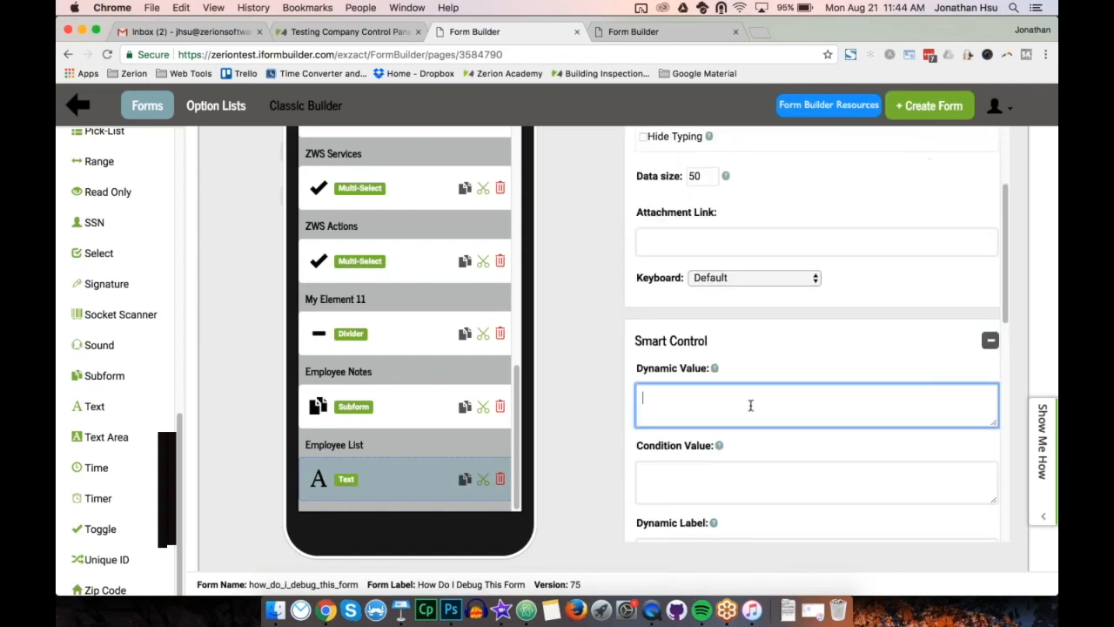
pyautogui.write('getList()')
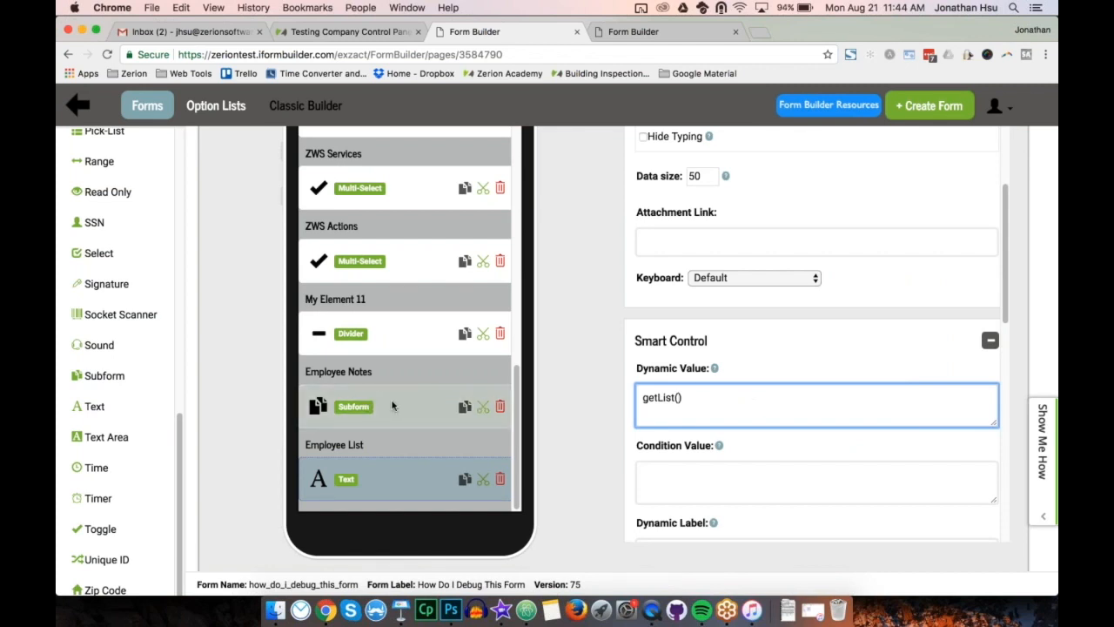
# Pass how_do_i_debug_this_form.employee_notes.length as the getList argument in the Employee List dynamic value, and save the form
pyautogui.moveTo(249, 585); pyautogui.dragTo(357, 584)
pyautogui.press('super+c')
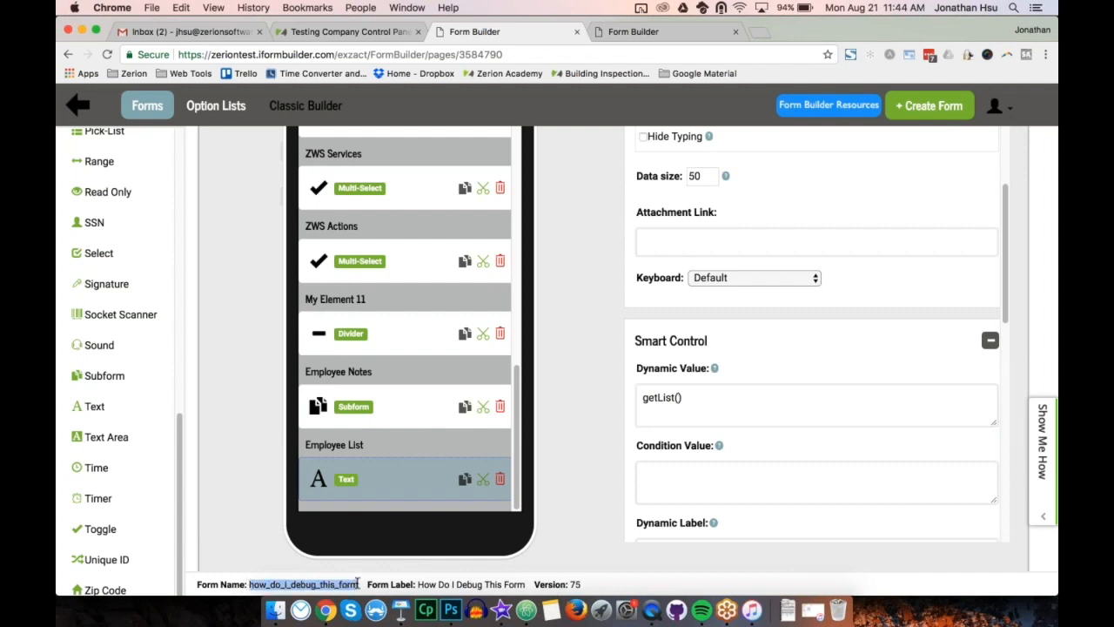
pyautogui.click(677, 398)
pyautogui.press('super+v')
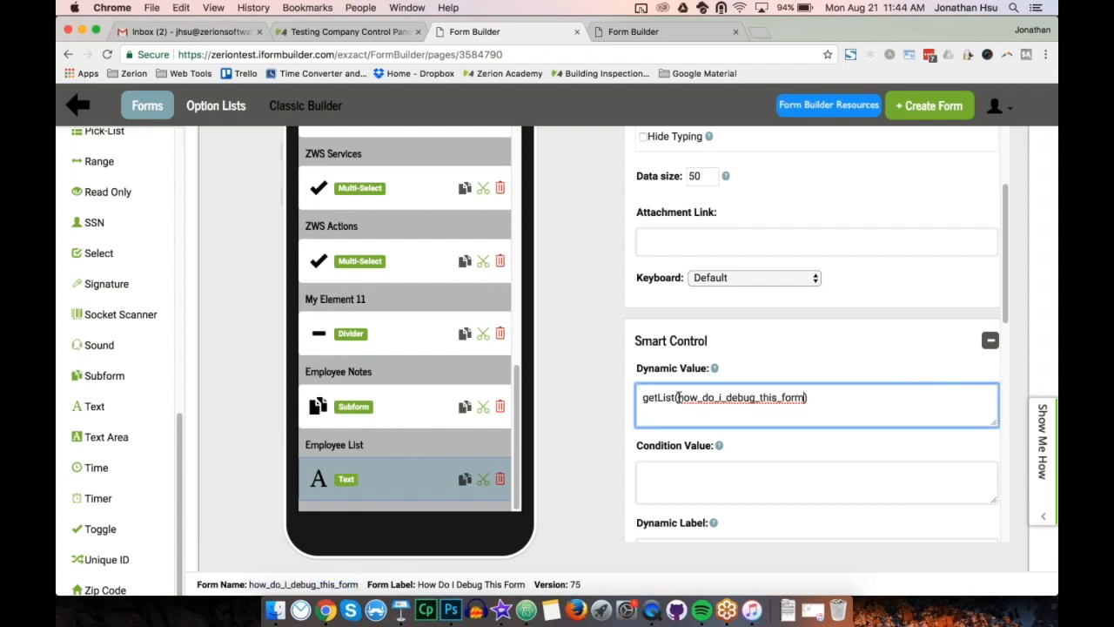
pyautogui.write('.employee_notes')
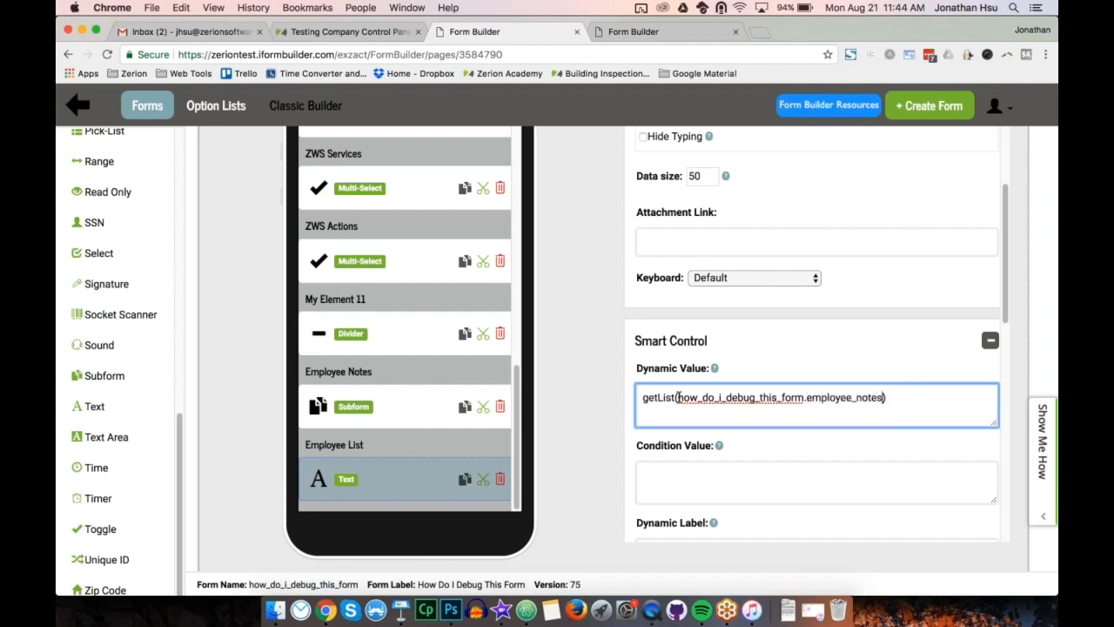
pyautogui.write('.length')
pyautogui.click(1012, 303)
pyautogui.scroll(3, 1012, 302)
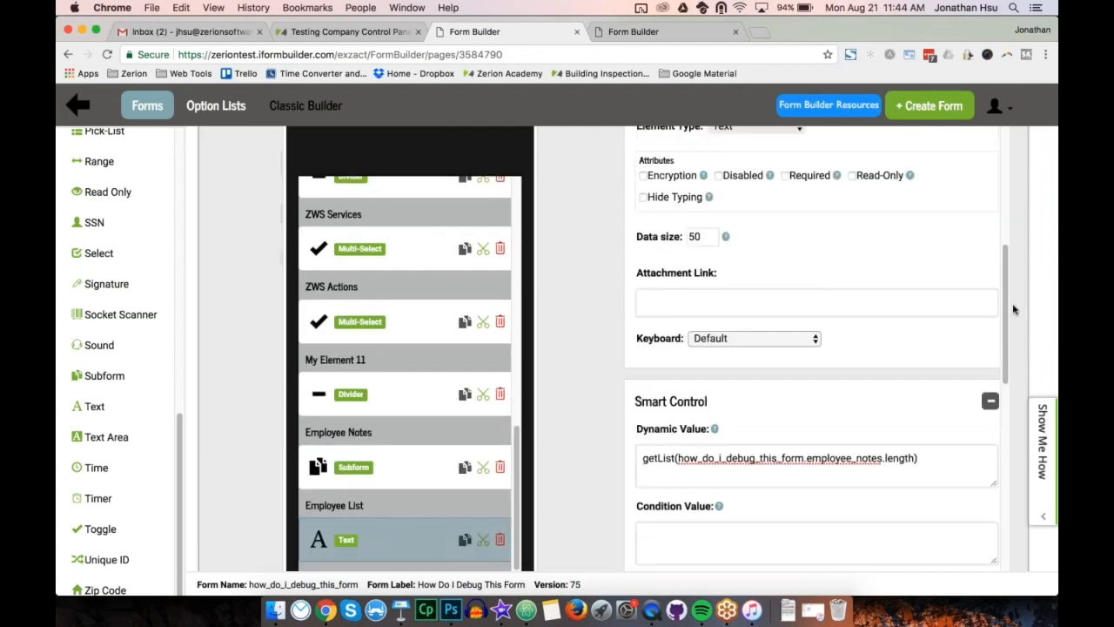
pyautogui.click(919, 144)
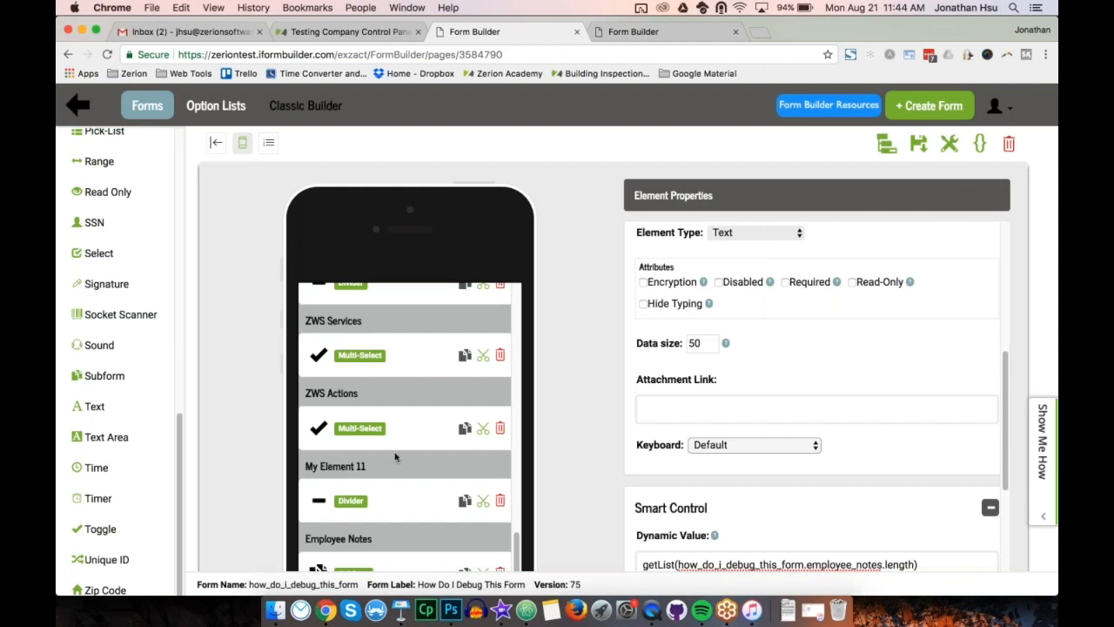
pyautogui.scroll(-1, 394, 457)
pyautogui.scroll(-3, 394, 457)
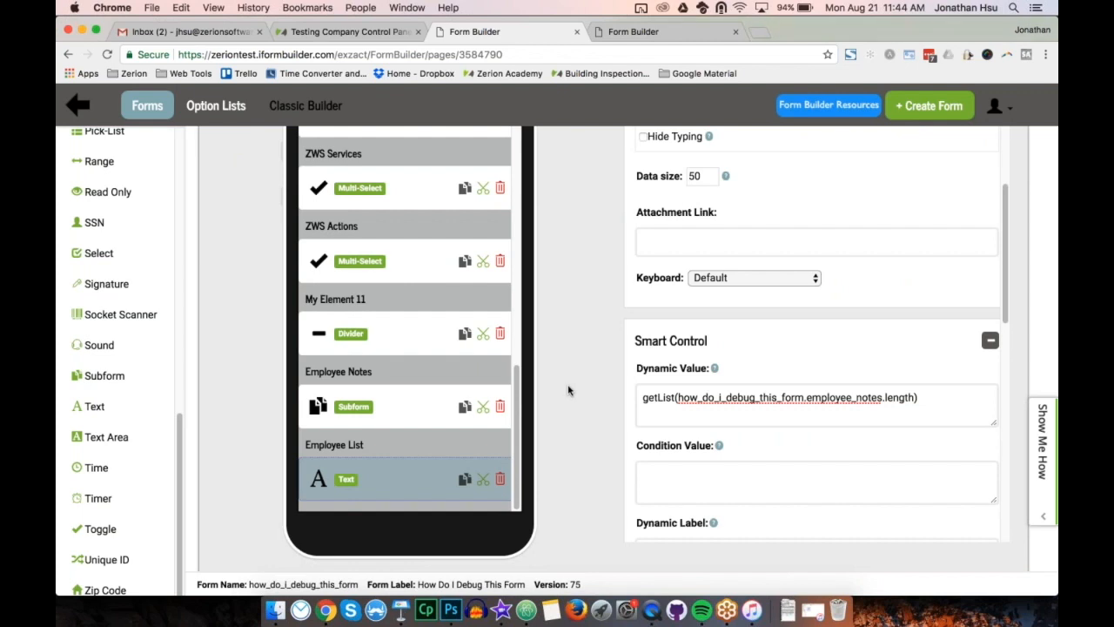
# Switch to the mirrored iPad in QuickTime Player and add an Employee Notes record for the first listed employee
pyautogui.press('super+Tab')
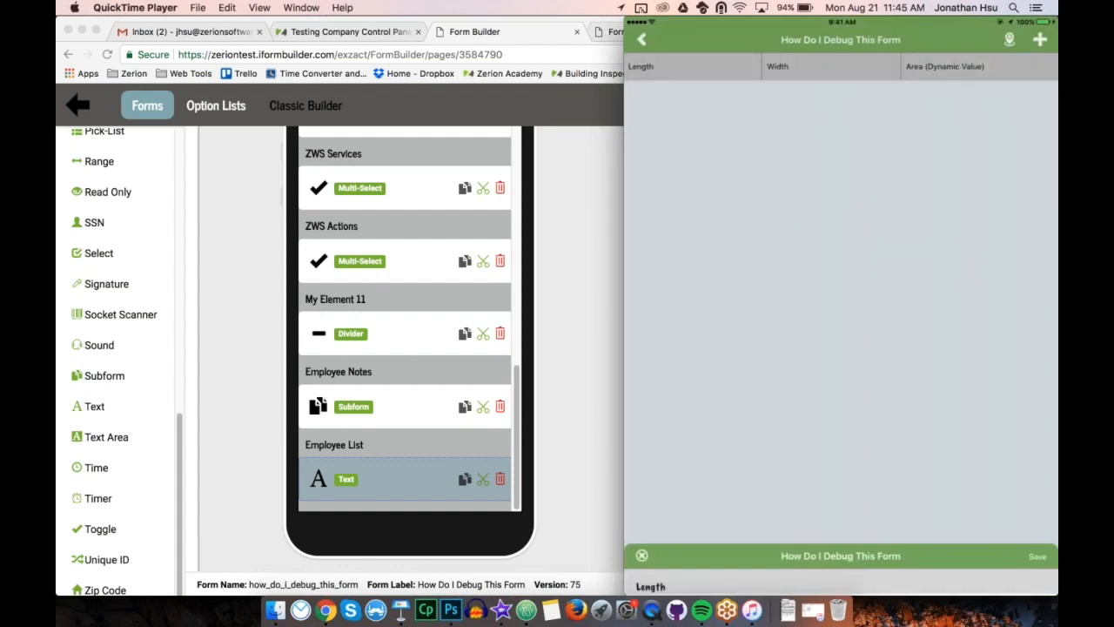
pyautogui.scroll(-3, 841, 324)
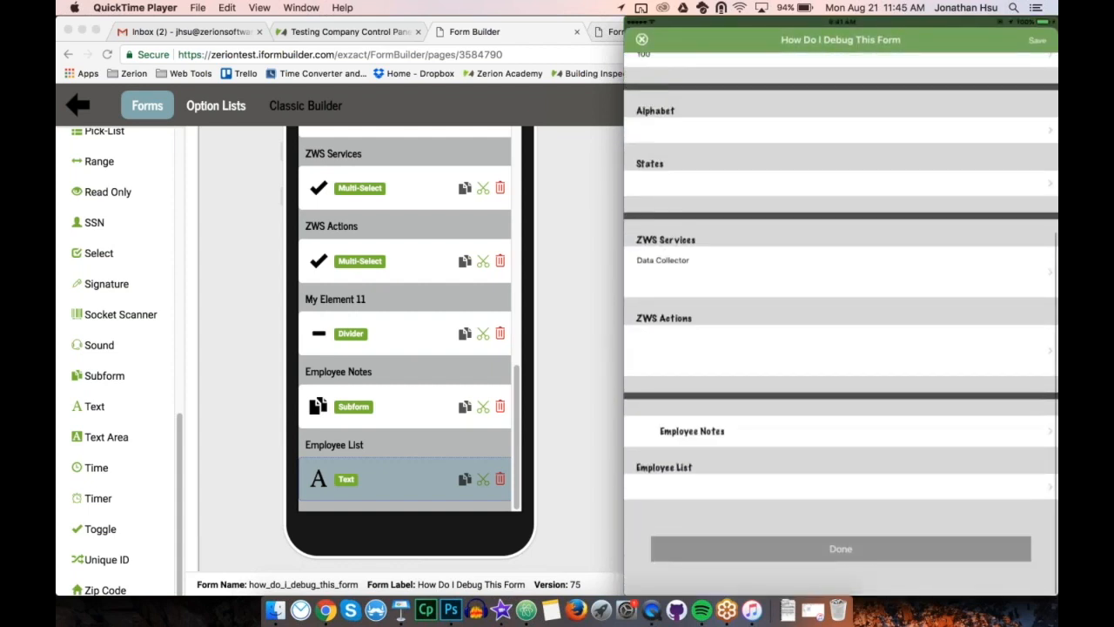
pyautogui.click(841, 430)
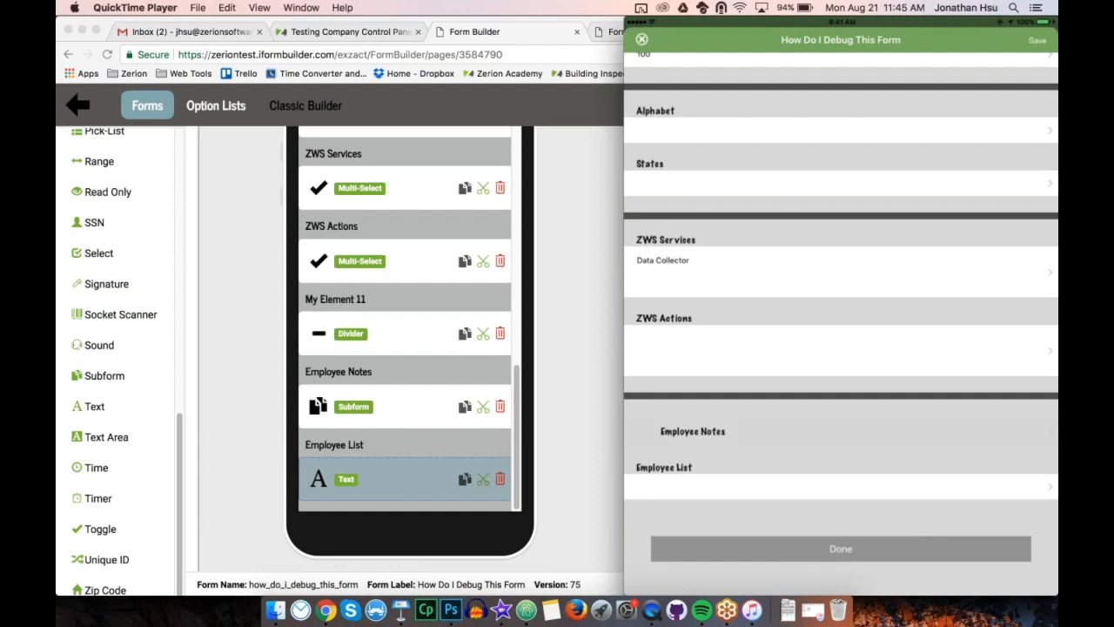
pyautogui.click(1040, 39)
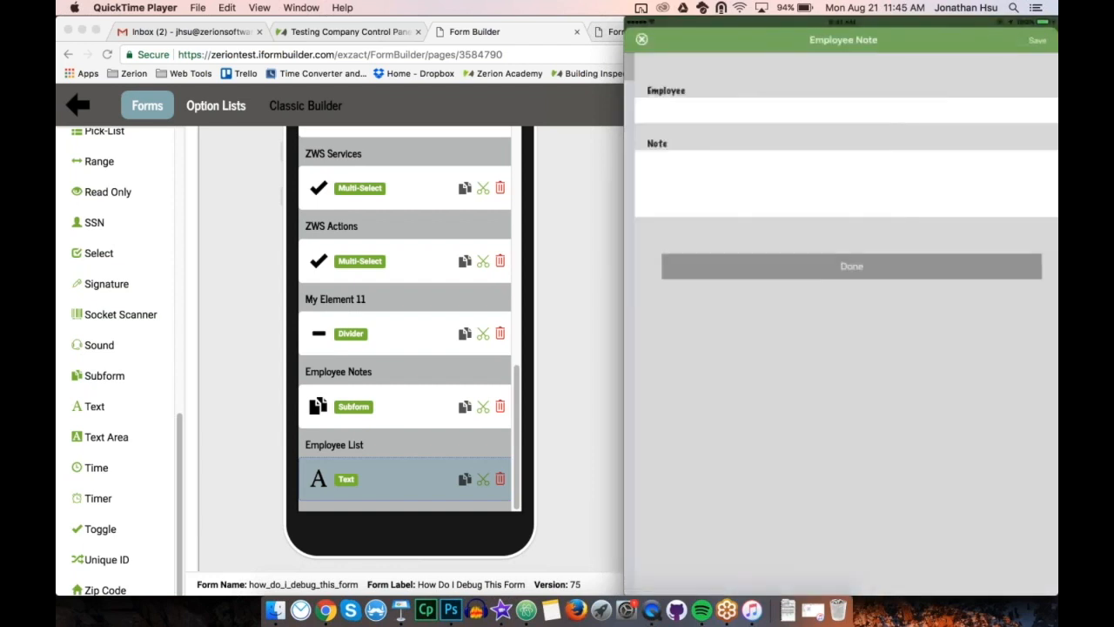
pyautogui.click(841, 111)
pyautogui.click(770, 79)
pyautogui.click(857, 266)
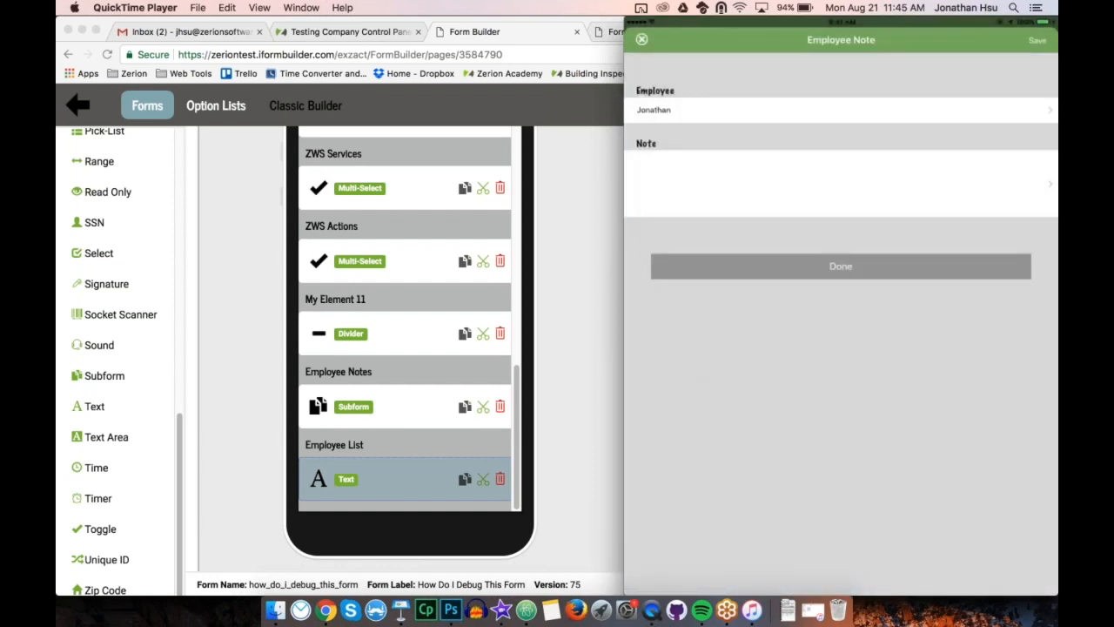
pyautogui.click(841, 266)
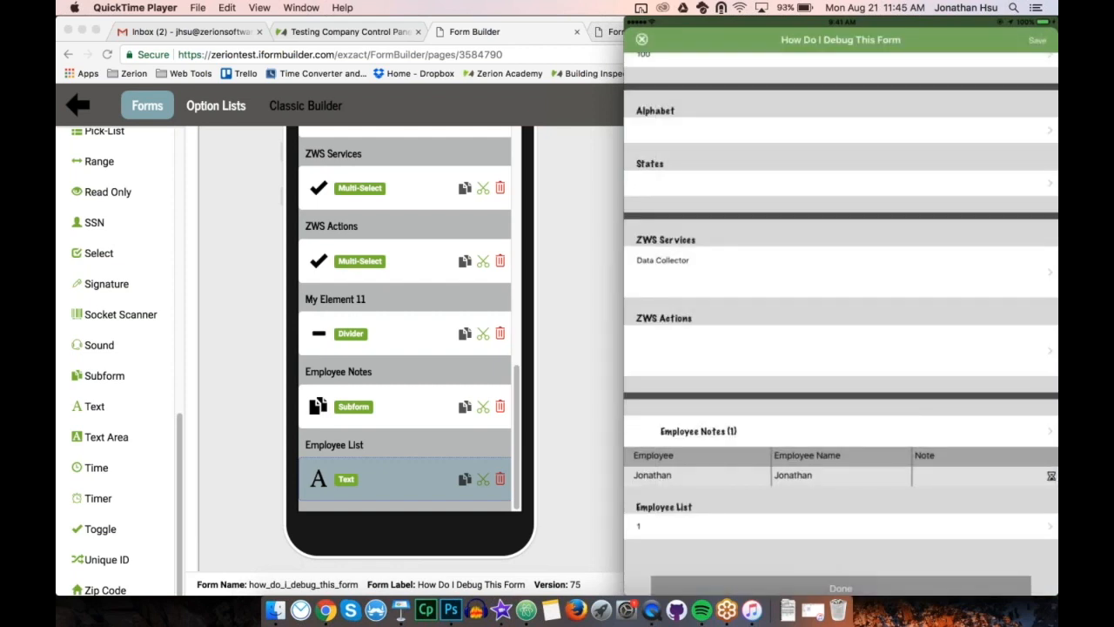
# Add another Employee Notes record for the second listed employee, save it, and return to the parent form
pyautogui.click(835, 431)
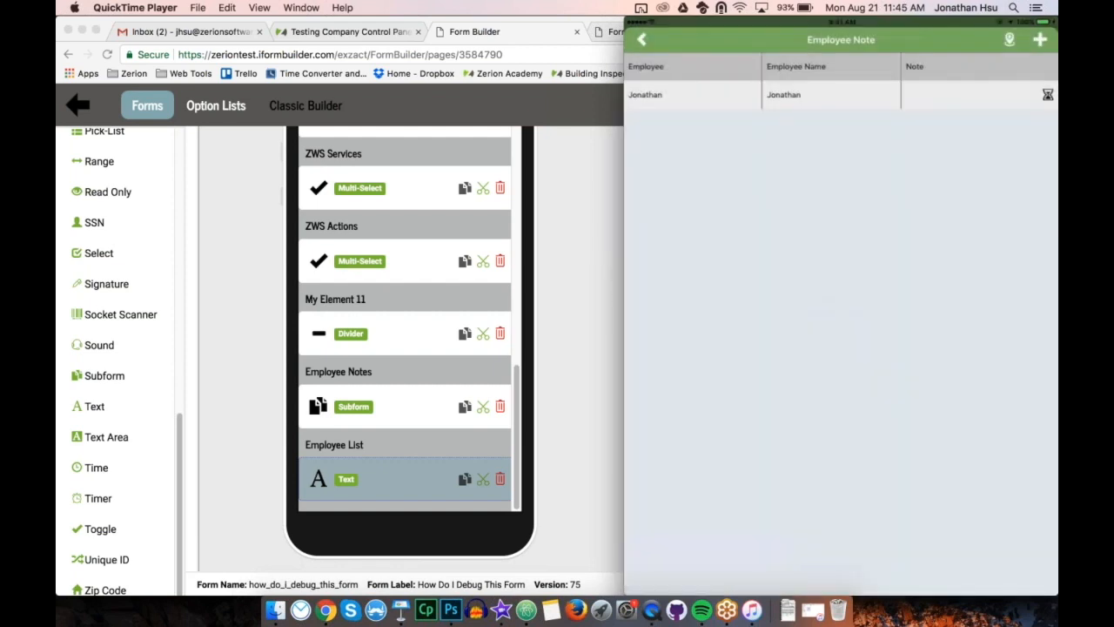
pyautogui.click(1040, 39)
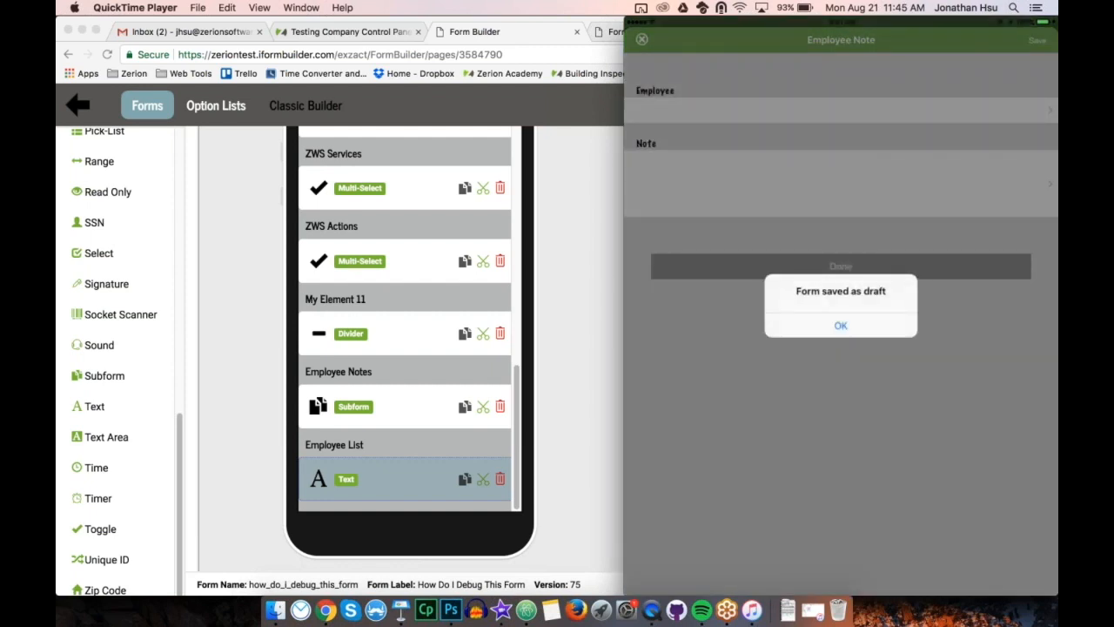
pyautogui.click(841, 326)
pyautogui.click(841, 111)
pyautogui.click(857, 113)
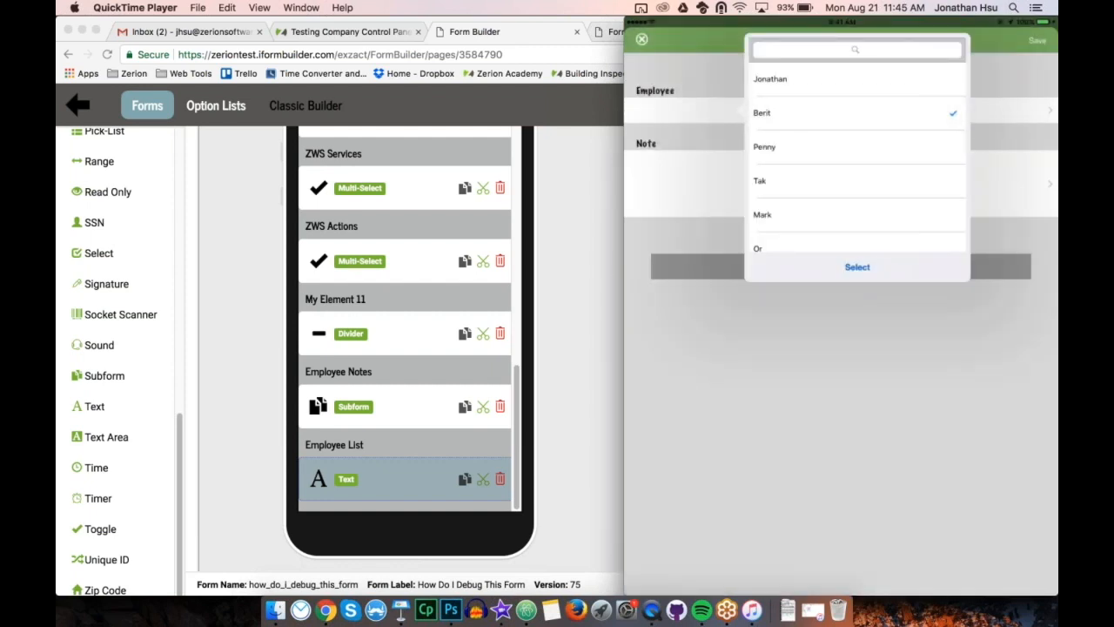
pyautogui.click(856, 267)
pyautogui.click(1037, 40)
pyautogui.click(641, 39)
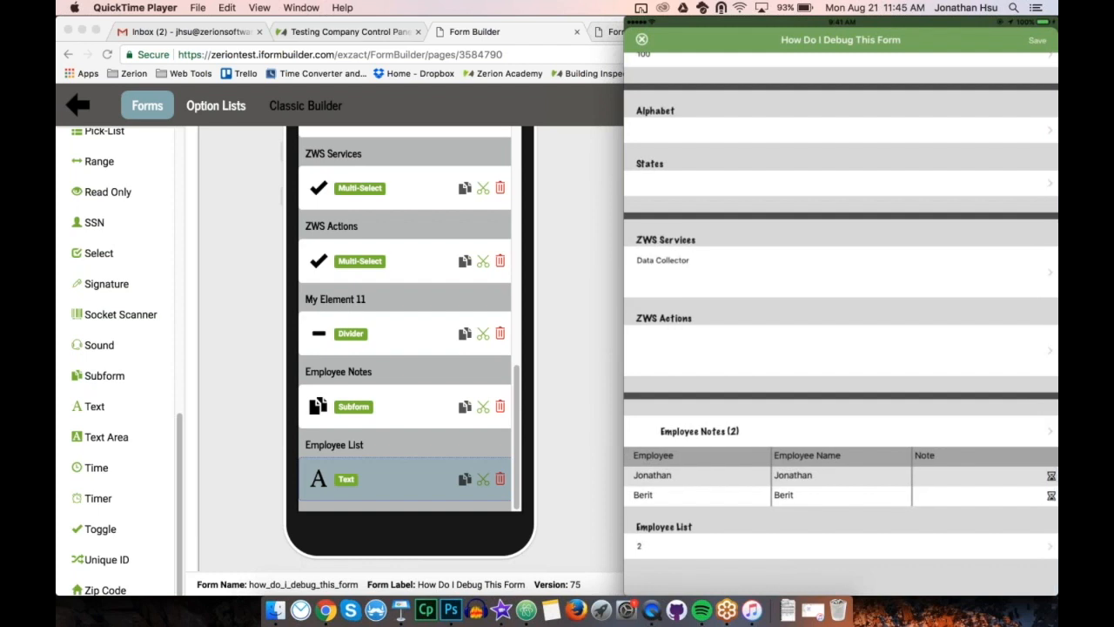
# Switch to Chrome and replace the getList body in the page-level JavaScript with var list = ""; and return list;
pyautogui.click(564, 386)
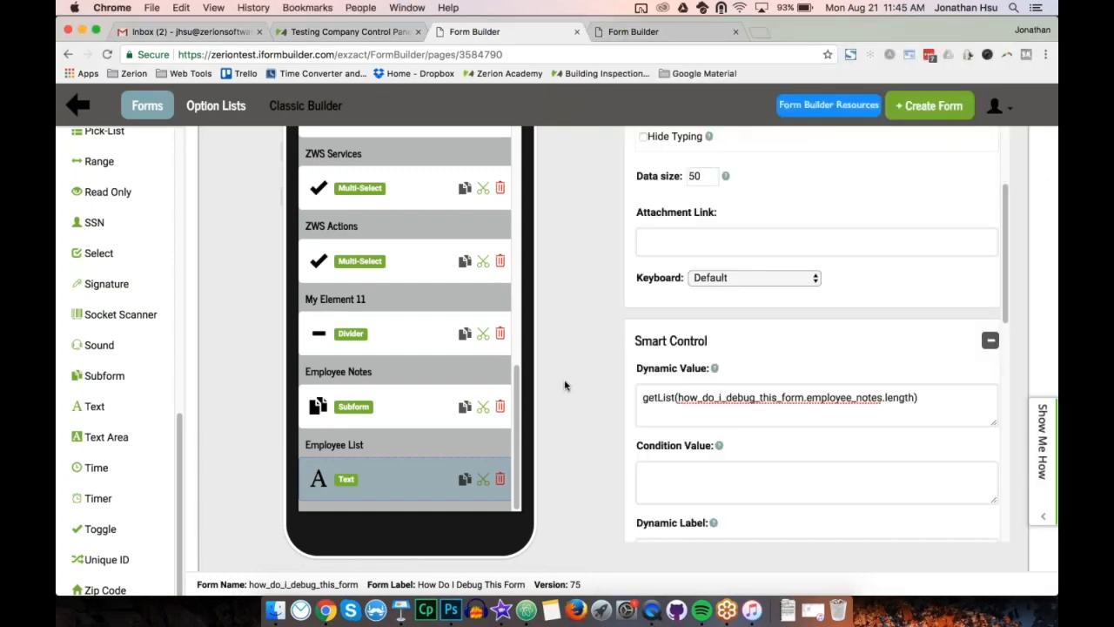
pyautogui.scroll(4, 1030, 169)
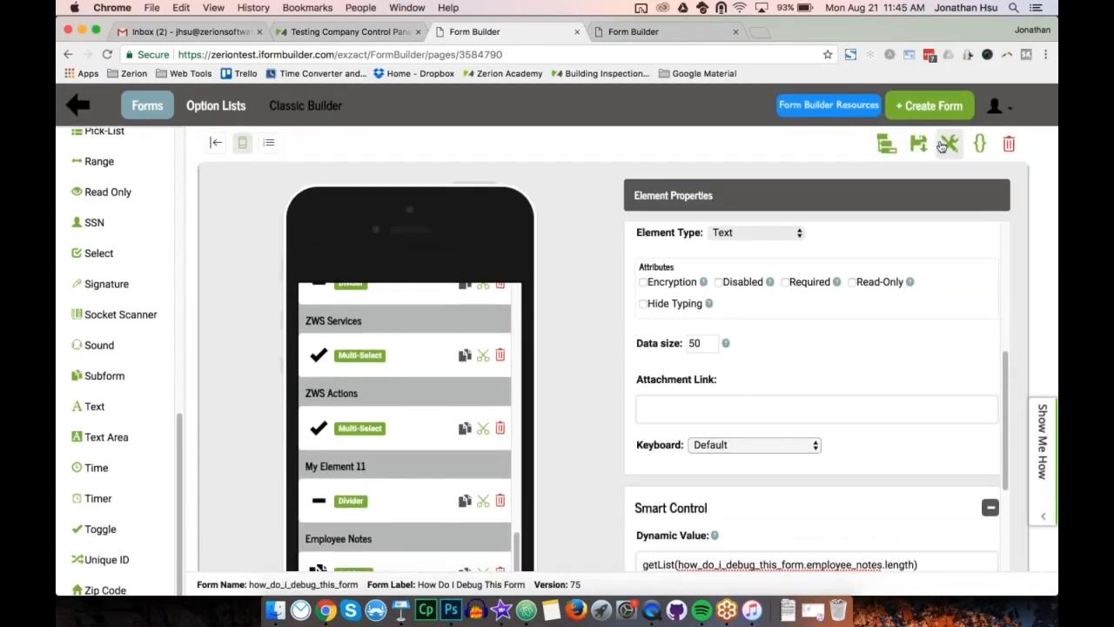
pyautogui.click(979, 144)
pyautogui.click(287, 320)
pyautogui.press('shift+super+Left')
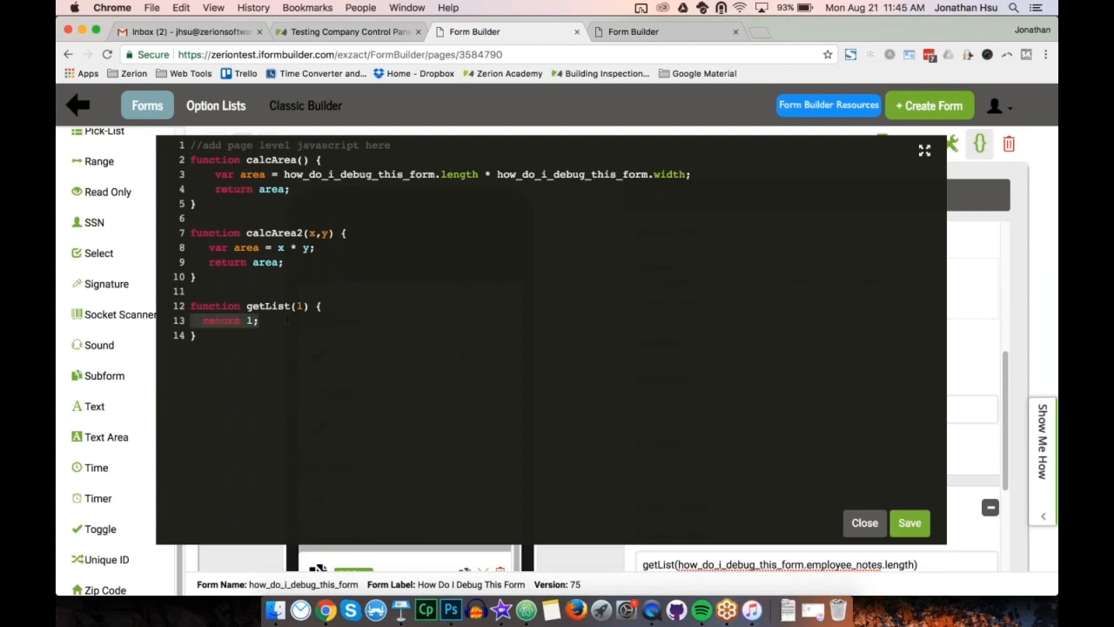
pyautogui.write('var list = "";')
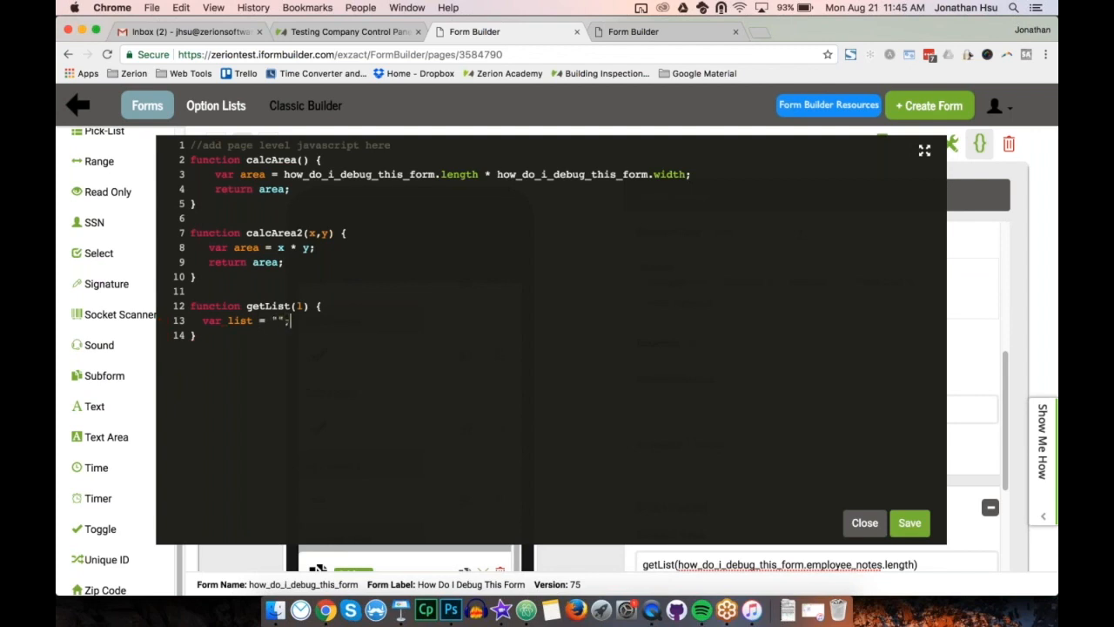
pyautogui.press('Return')
pyautogui.press('Return')
pyautogui.write('return list;')
pyautogui.press('Return')
pyautogui.press('Return')
pyautogui.press('Up')
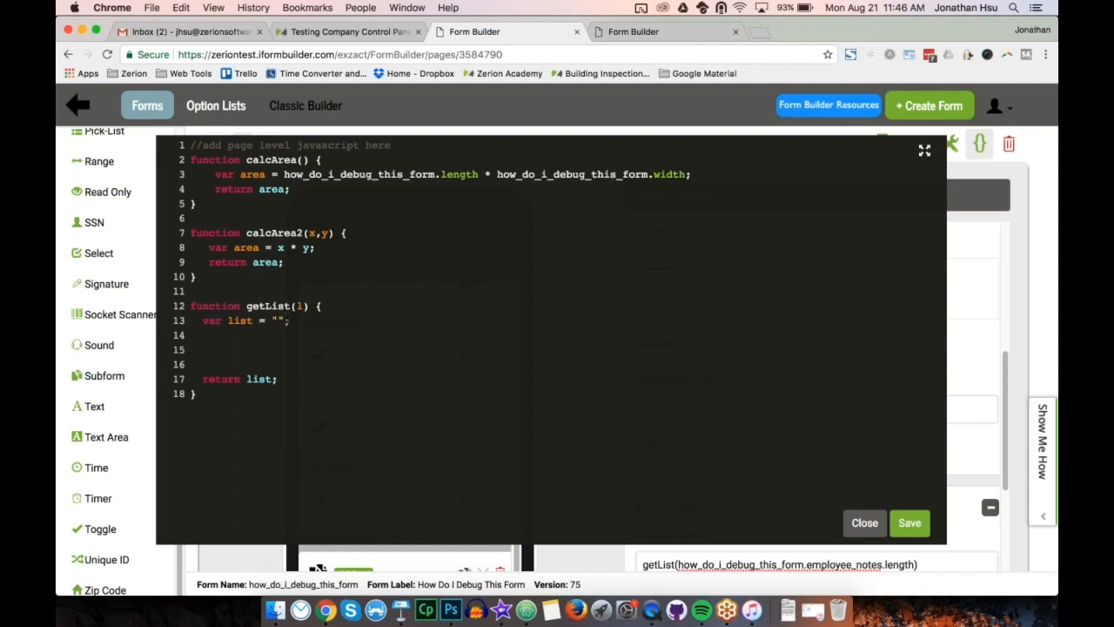
# Assign how_do_i_debug_this_form.employee_notes[0].employee_name to list inside getList, and save and close the page-level JavaScript
pyautogui.write('list = how_do_')
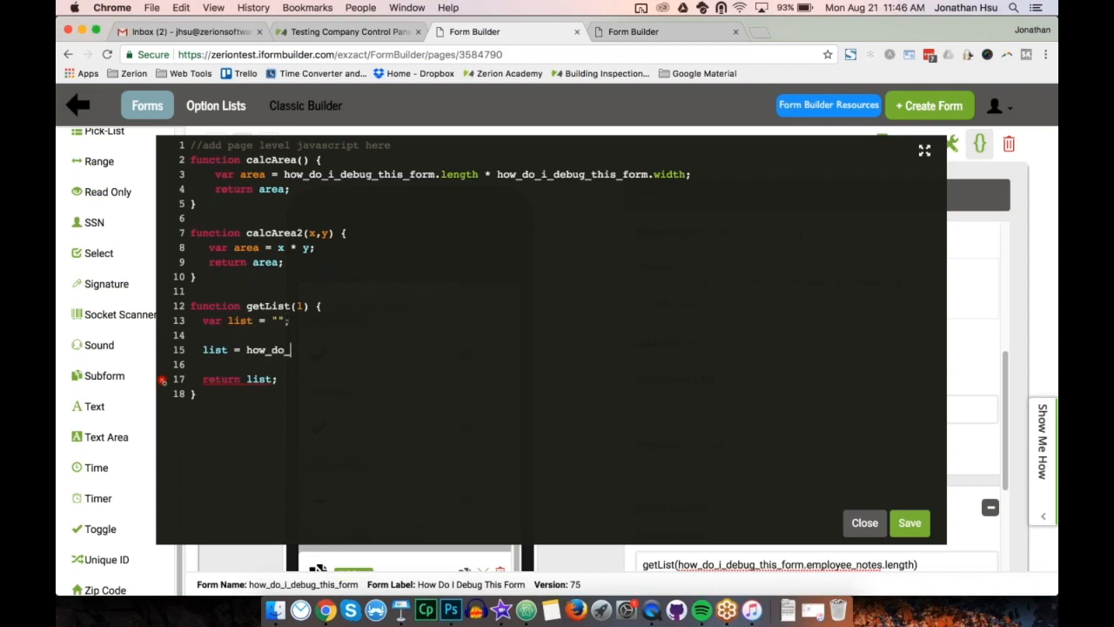
pyautogui.write('i_debug_this_form')
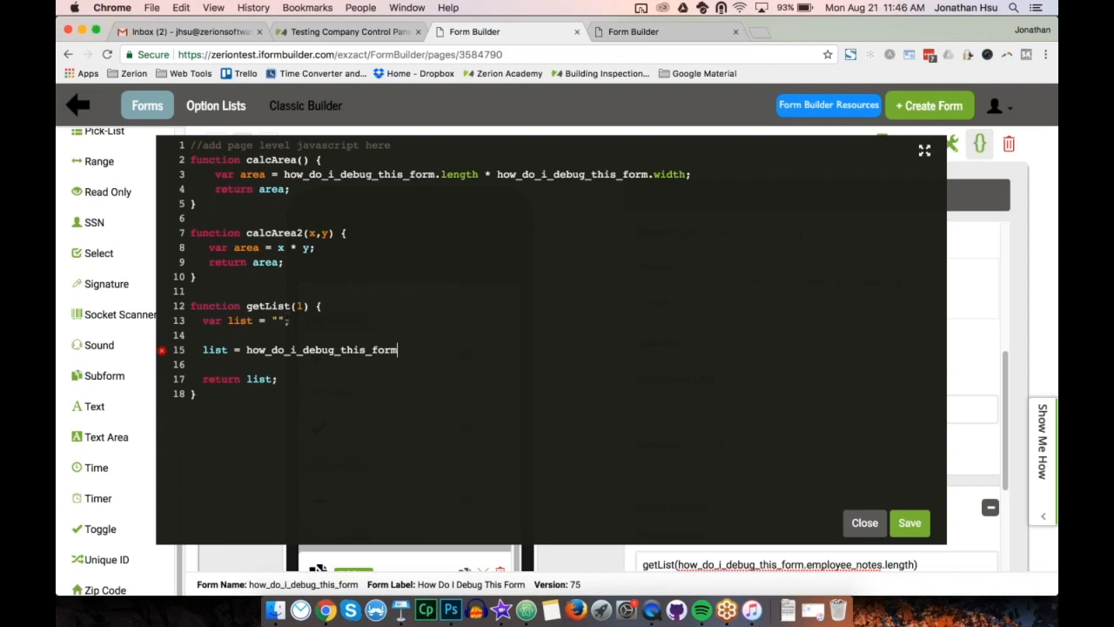
pyautogui.write('.employee_notes')
pyautogui.write('[i]')
pyautogui.press('BackSpace')
pyautogui.press('BackSpace')
pyautogui.write('0]')
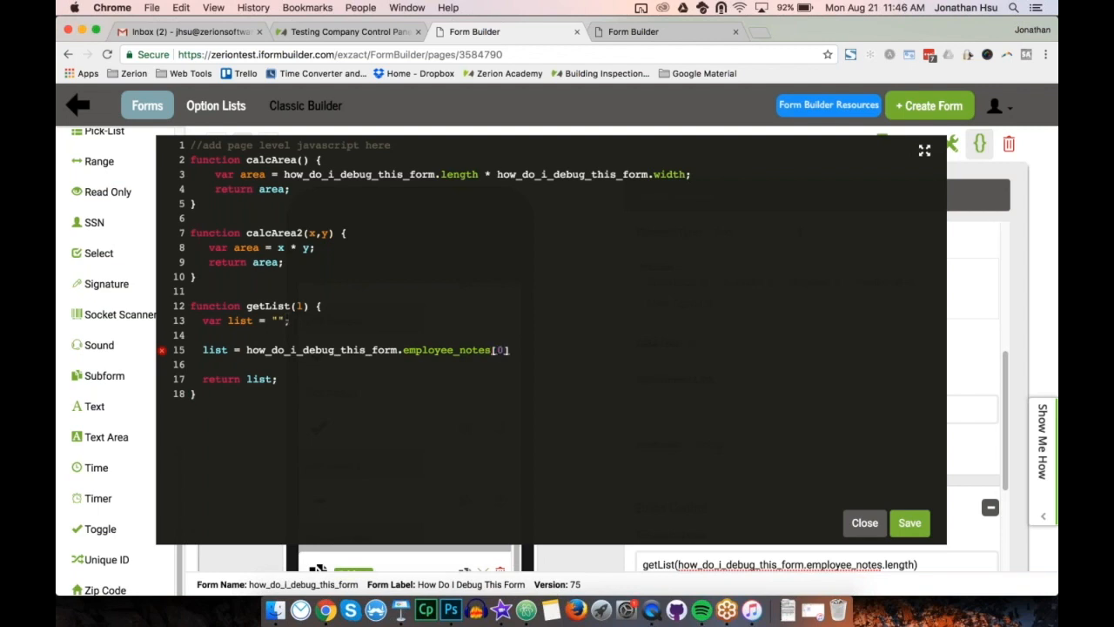
pyautogui.write('.employee_name;')
pyautogui.click(913, 525)
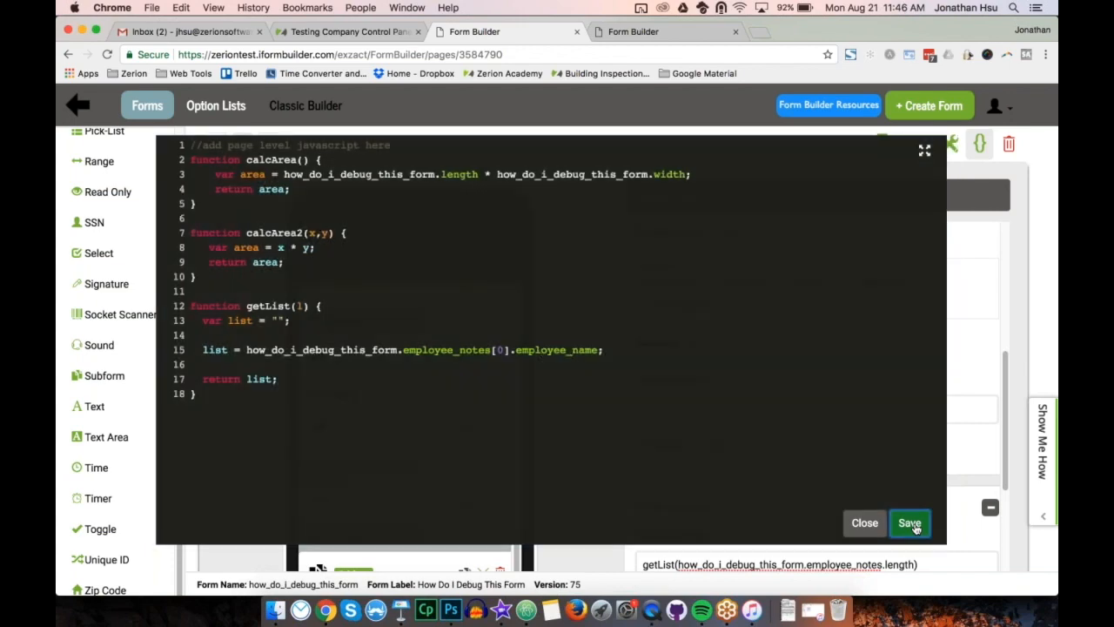
pyautogui.click(865, 522)
# Check the Employee Notes records and Employee List value on the mirrored iPad in QuickTime Player, and return to Chrome
pyautogui.press('super+Tab')
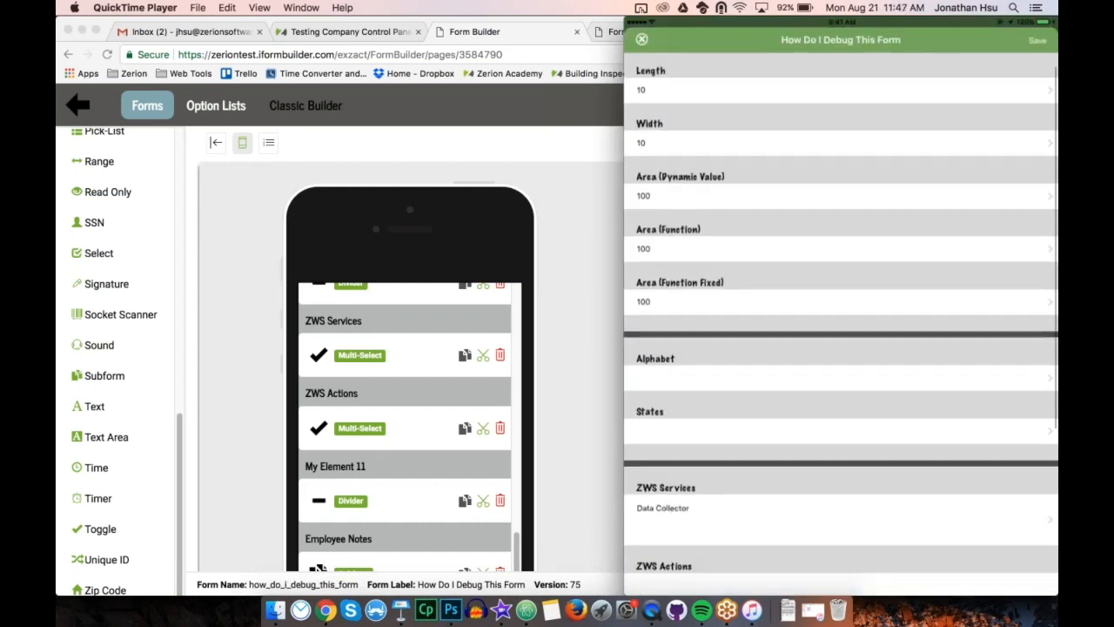
pyautogui.scroll(-3, 841, 324)
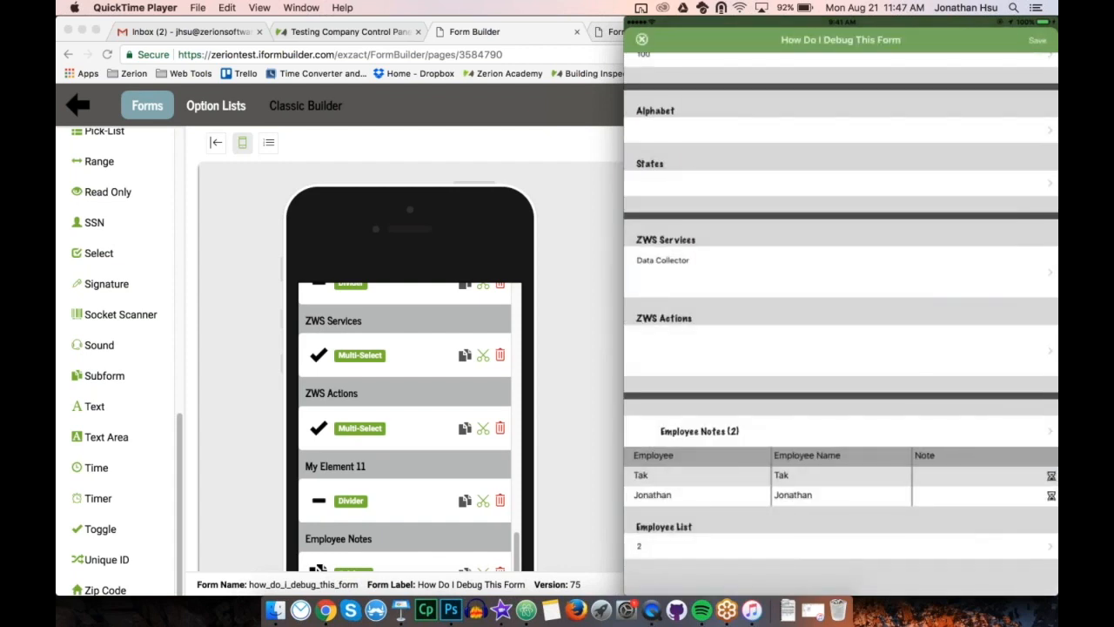
pyautogui.click(586, 422)
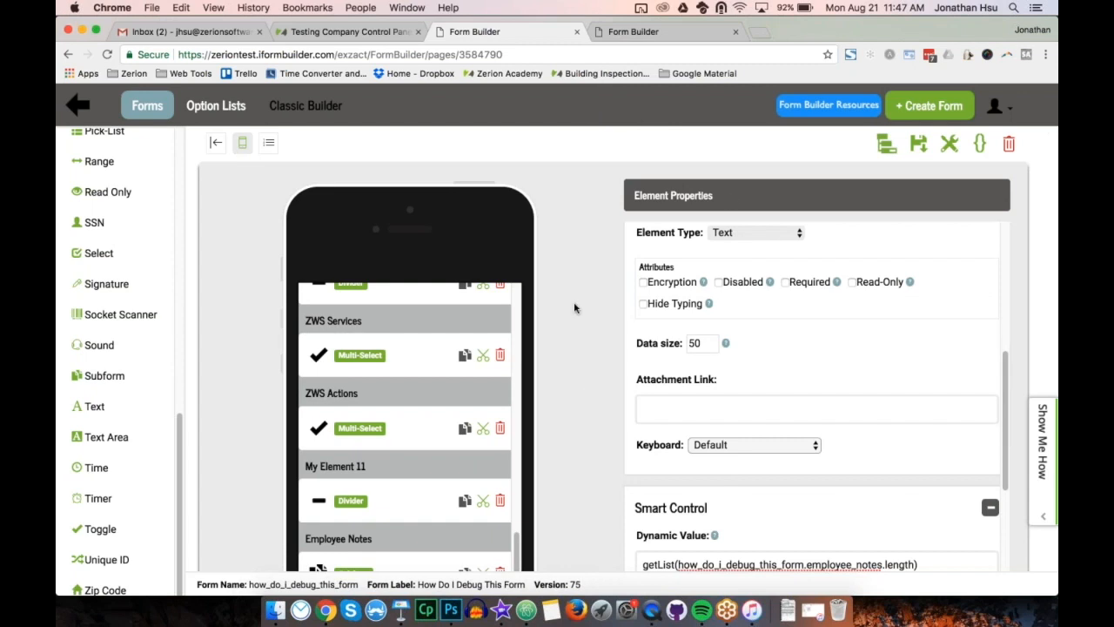
# Examine the Employee List dynamic value's argument against the getList code, and check the Employee List value on the mirrored iPad
pyautogui.moveTo(909, 564); pyautogui.dragTo(691, 564)
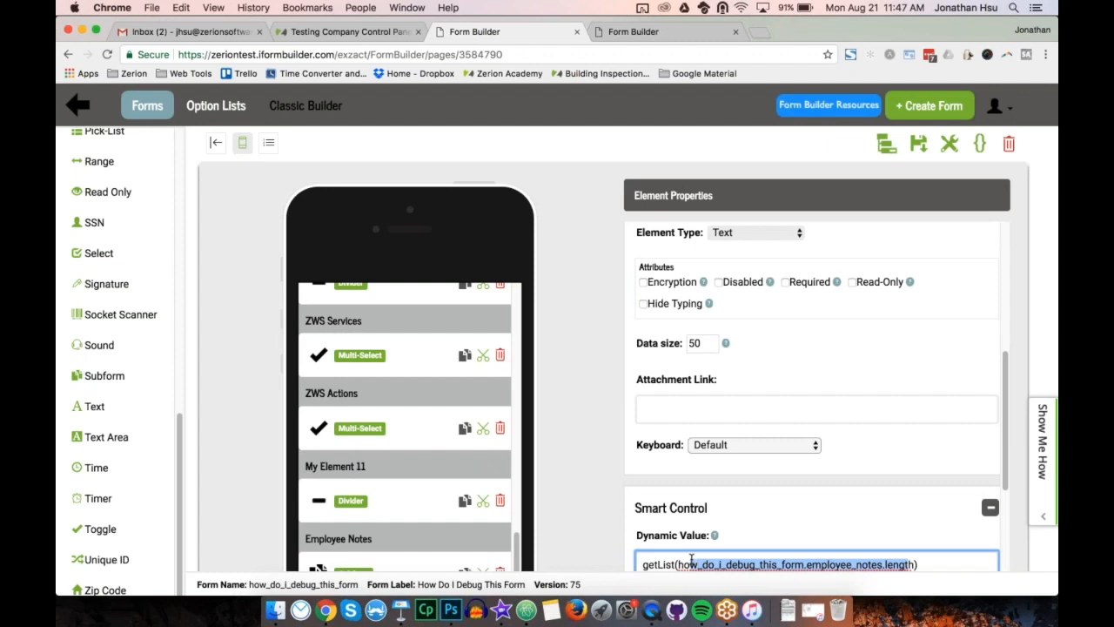
pyautogui.click(691, 564)
pyautogui.click(980, 144)
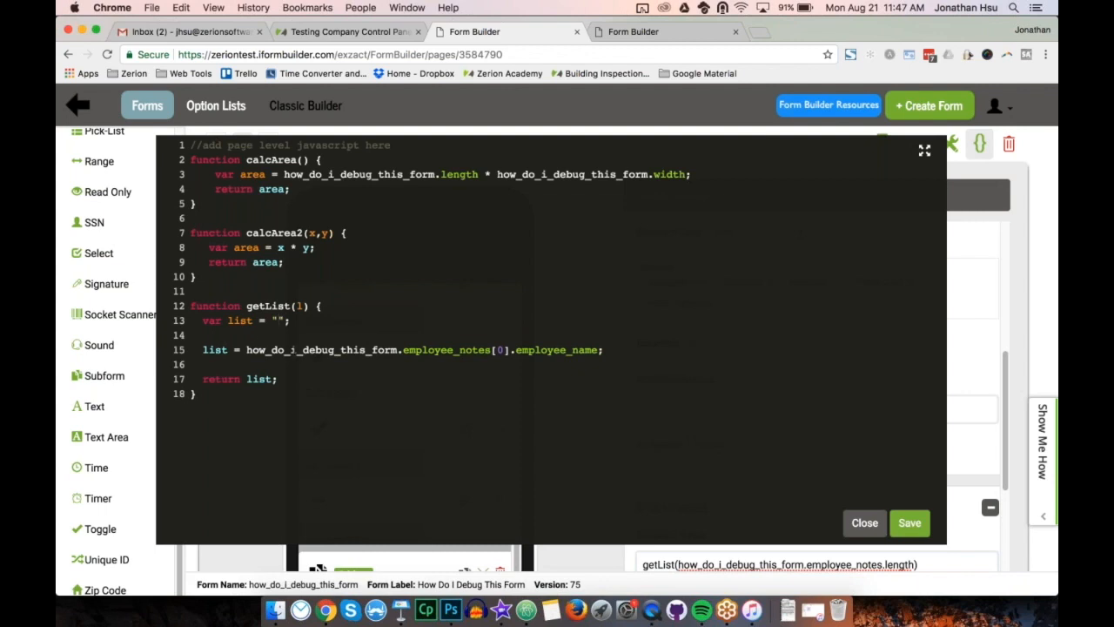
pyautogui.doubleClick(298, 305)
pyautogui.click(195, 393)
pyautogui.press('super+Tab')
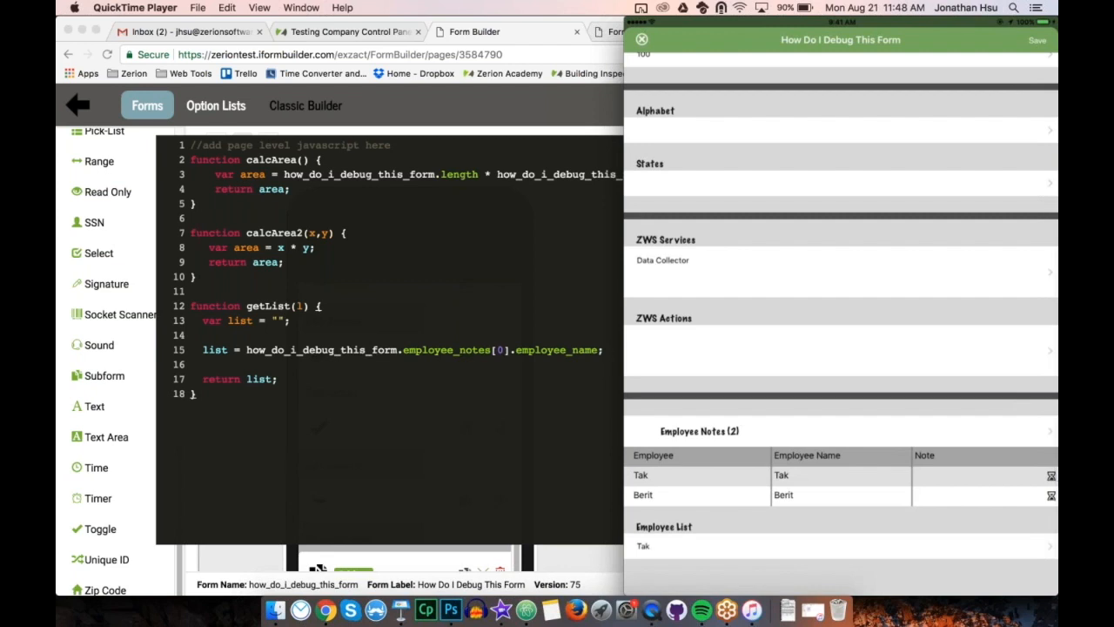
pyautogui.click(507, 350)
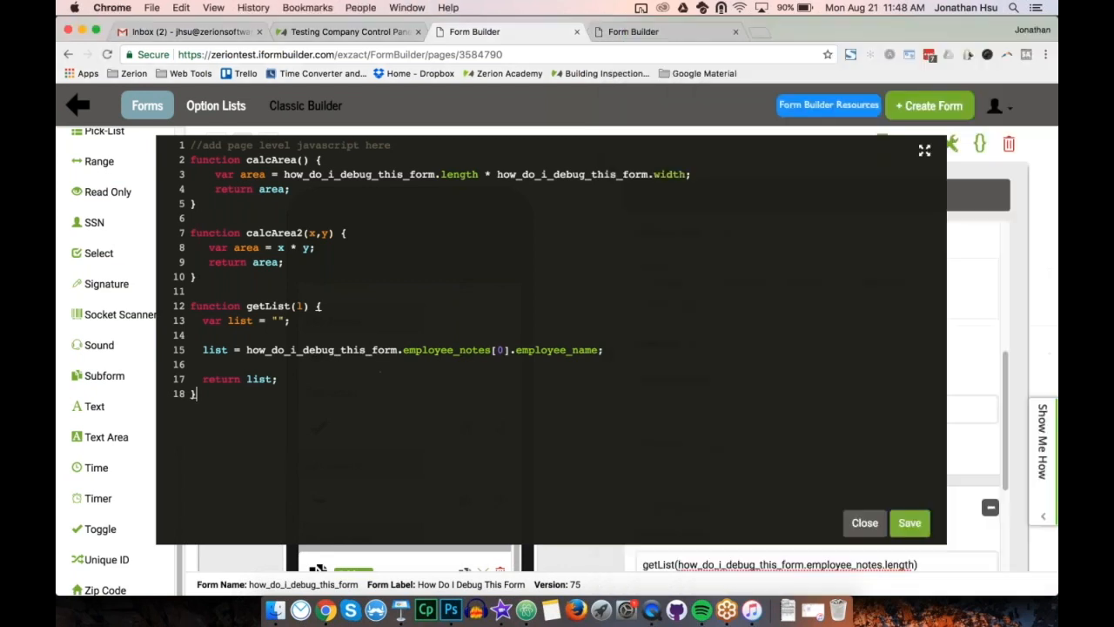
# Wrap the list assignment inside getList in an empty-header for() { } block and indent it
pyautogui.doubleClick(502, 350)
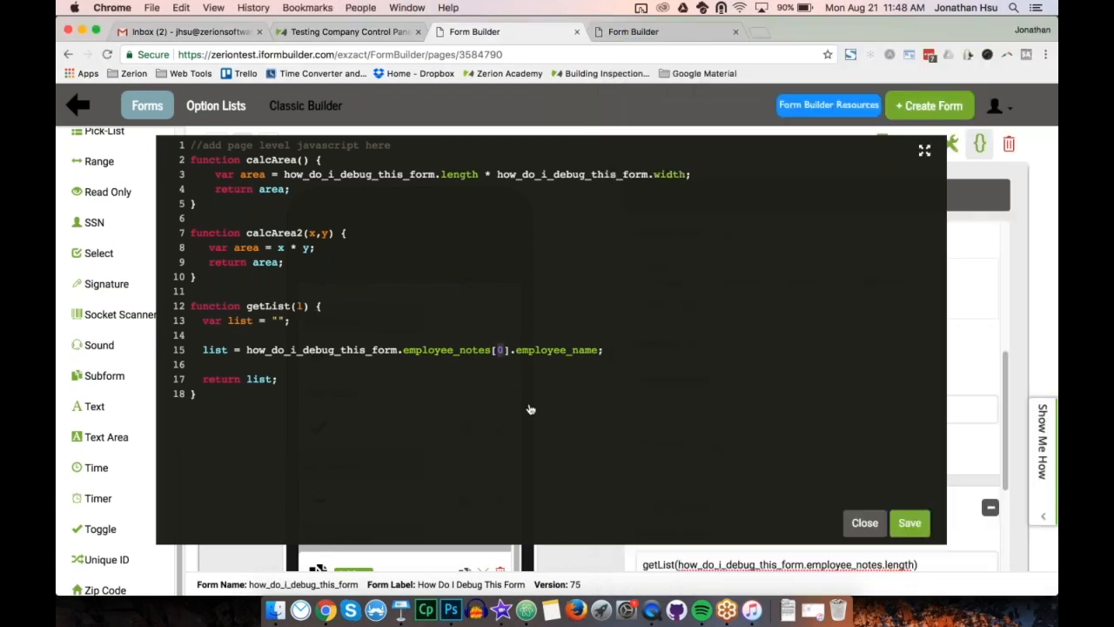
pyautogui.click(615, 349)
pyautogui.press('Return')
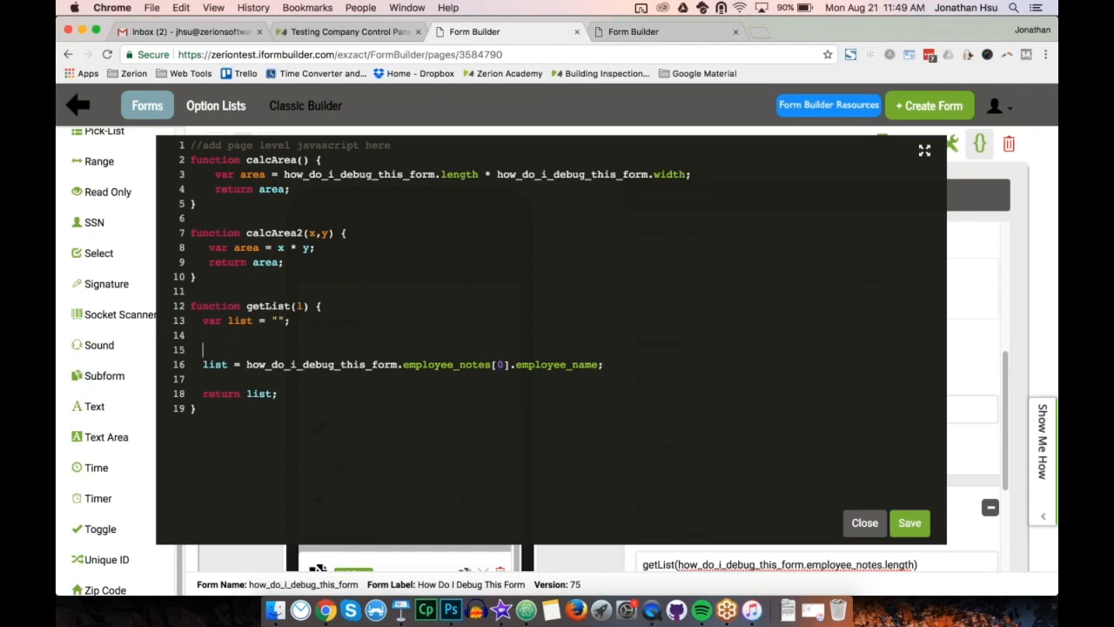
pyautogui.write('for() {')
pyautogui.press('Down')
pyautogui.press('Down')
pyautogui.write('}')
pyautogui.press('Up')
pyautogui.press('Left')
pyautogui.press('Tab')
pyautogui.press('Up')
pyautogui.press('Right')
pyautogui.press('Right')
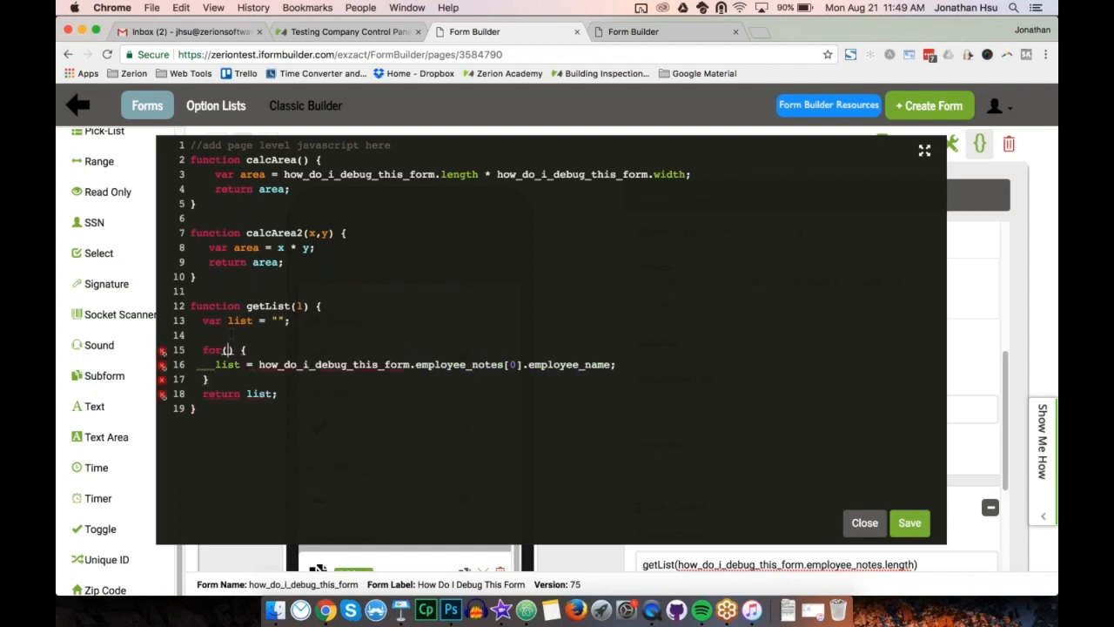
# Fill in the getList for loop's header as var i=0; i<l; i++
pyautogui.write('var i')
pyautogui.press('BackSpace')
pyautogui.write('=')
pyautogui.write('0;')
pyautogui.write(' i<')
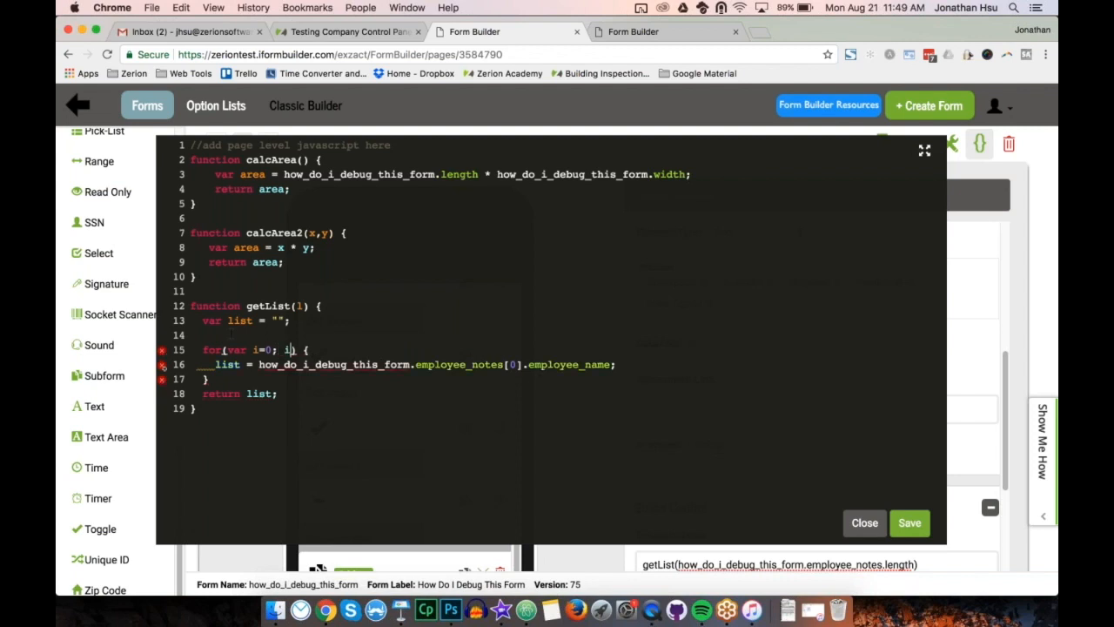
pyautogui.write('l; i++')
# Make the loop statement append with += and index employee_notes by i, tidying its indentation and adding a blank line after the loop
pyautogui.press('Right')
pyautogui.write('+')
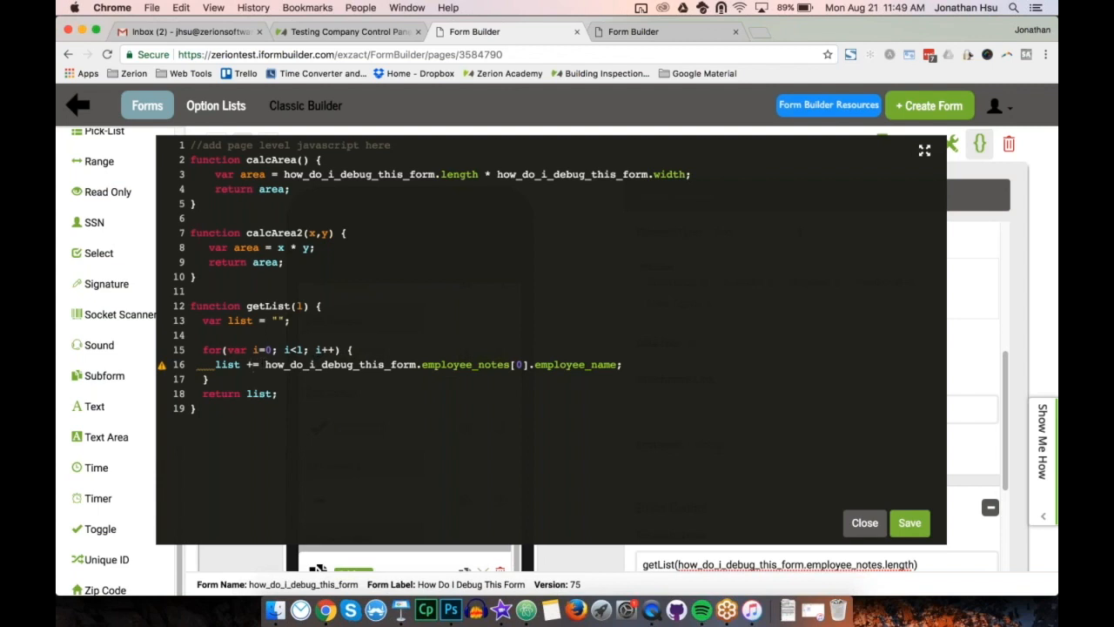
pyautogui.doubleClick(520, 364)
pyautogui.write('i')
pyautogui.press('shift+super+Left')
pyautogui.press('BackSpace')
pyautogui.press('Tab')
pyautogui.press('Down')
pyautogui.press('Return')
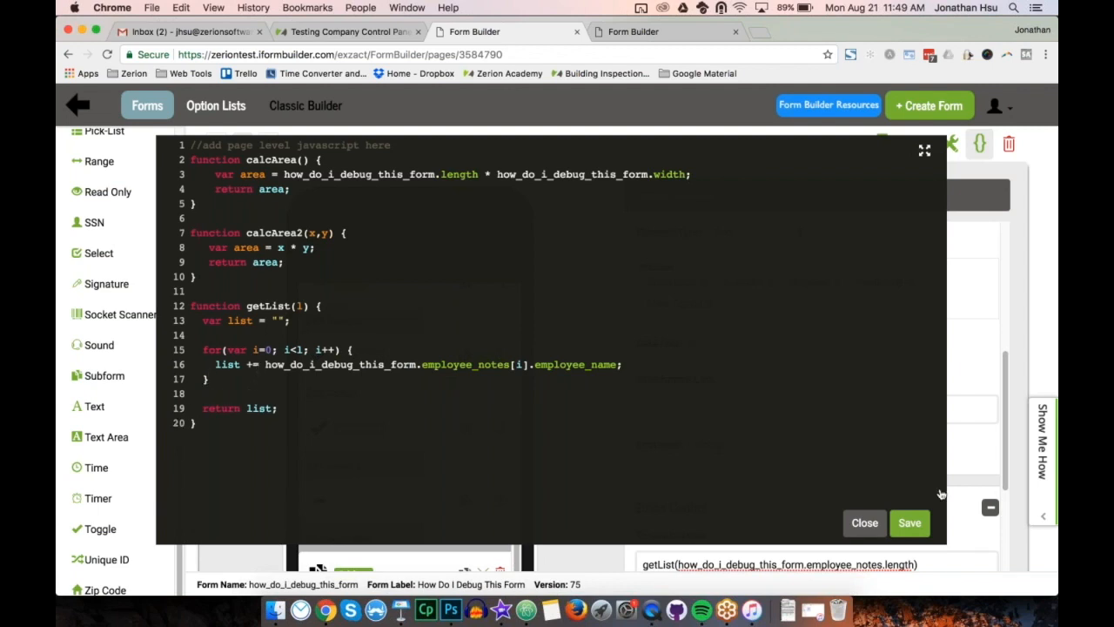
# Save the page-level JavaScript, check the Employee List value on the mirrored iPad in QuickTime Player, and return to Chrome
pyautogui.click(910, 523)
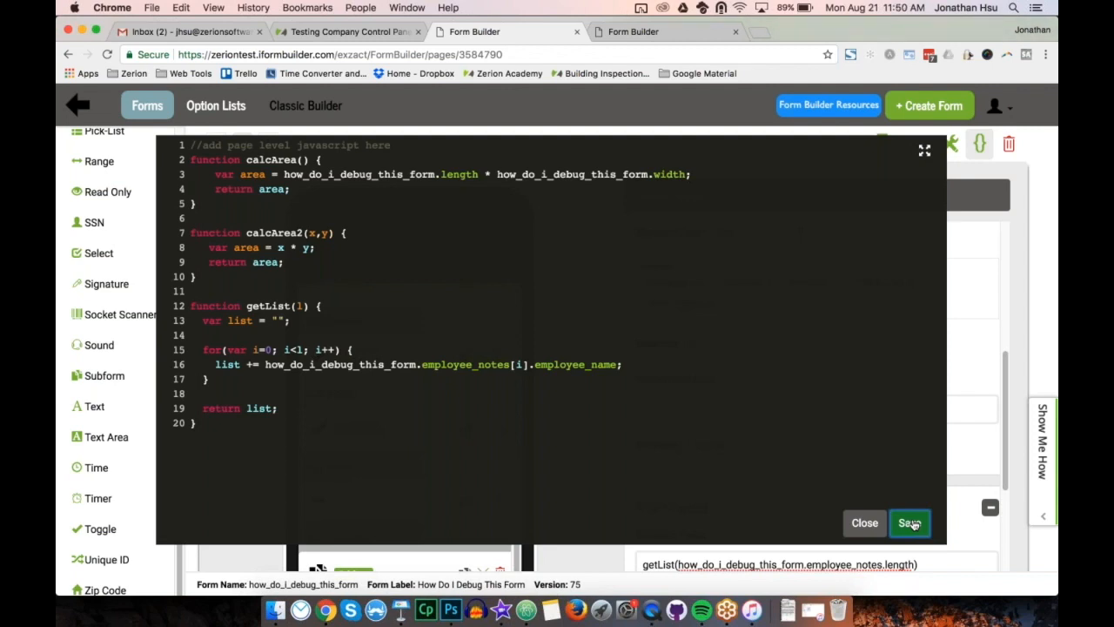
pyautogui.press('super+Tab')
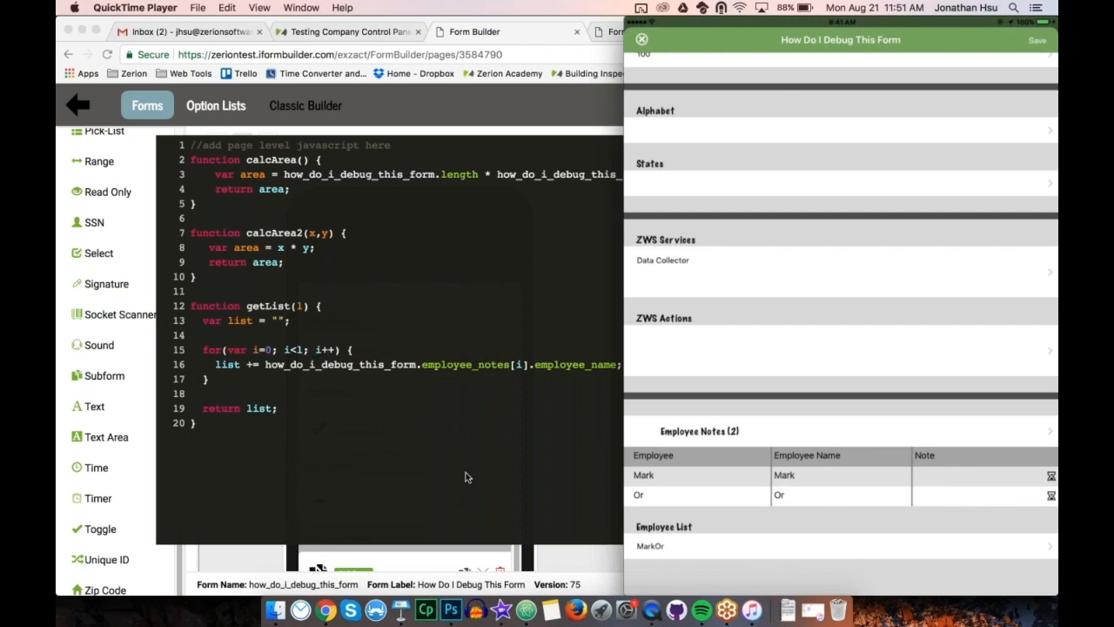
pyautogui.click(292, 395)
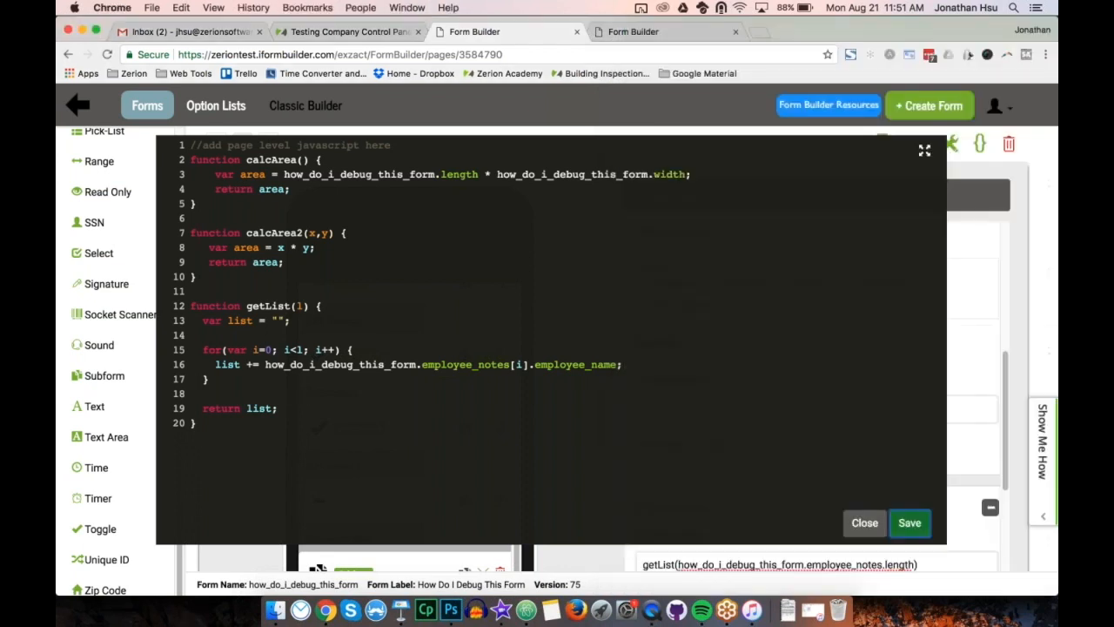
# Add the statement list += ","; below the employee name line inside the getList loop
pyautogui.click(643, 364)
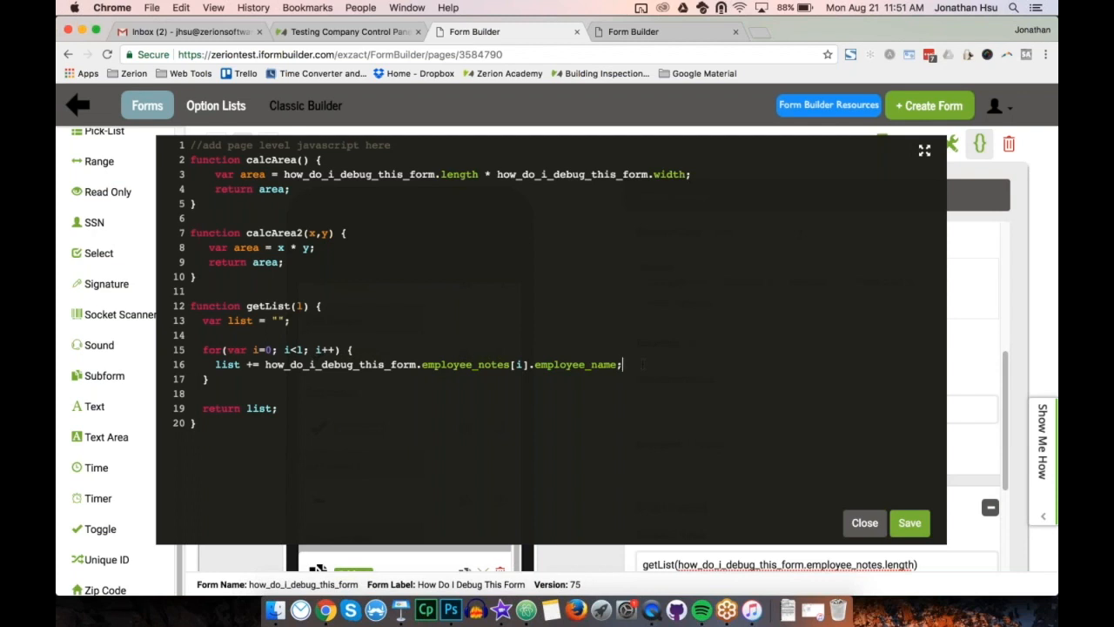
pyautogui.press('Return')
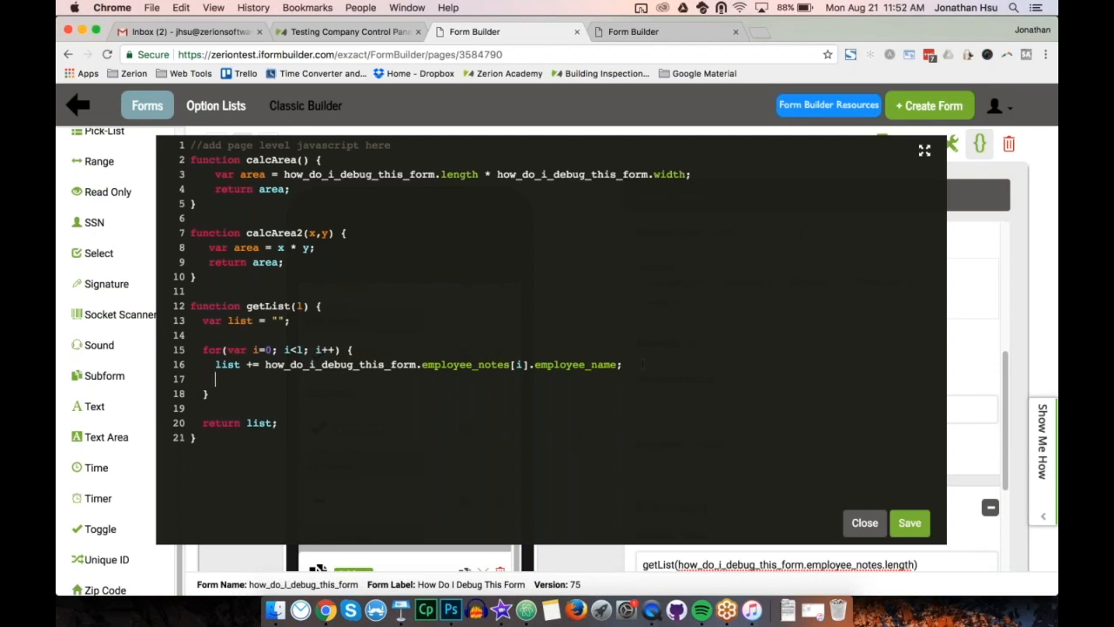
pyautogui.write('list += ",";')
# Make the comma statement conditional by preceding it with if(i+1 < l)
pyautogui.press('Left')
pyautogui.press('Left')
pyautogui.press('Left')
pyautogui.press('Left')
pyautogui.press('Left')
pyautogui.press('Left')
pyautogui.press('Left')
pyautogui.write('if()')
pyautogui.press('Left')
pyautogui.press('Left')
pyautogui.write('i+1 < l')
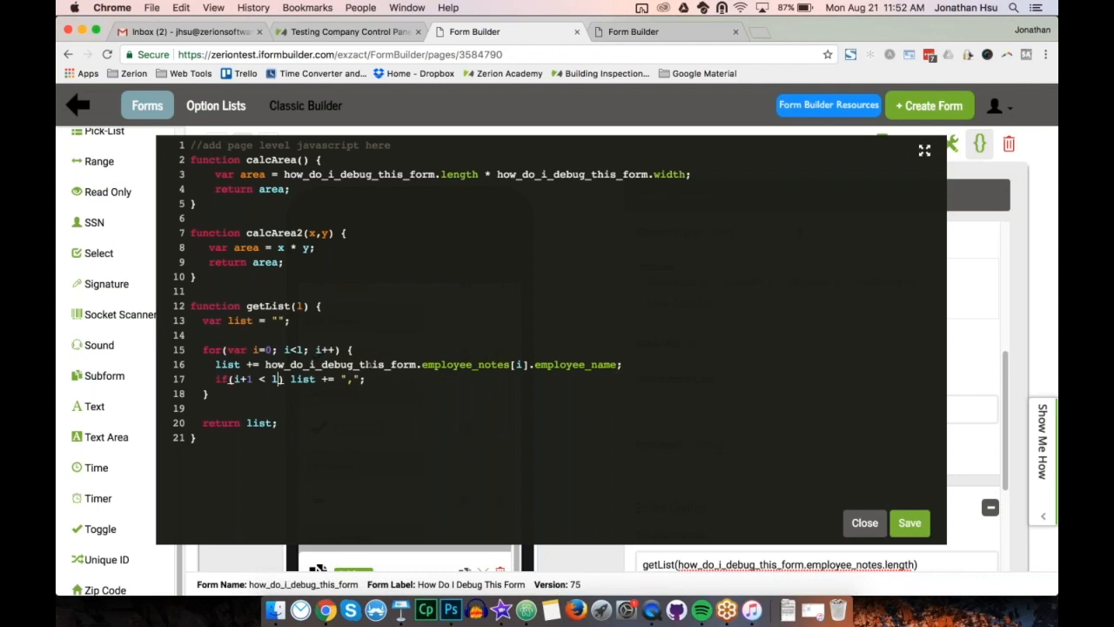
# Review the parts of the comma condition i+1 < l and save the page-level JavaScript
pyautogui.moveTo(253, 380); pyautogui.dragTo(233, 379)
pyautogui.press('Right')
pyautogui.press('Right')
pyautogui.press('Right')
pyautogui.hotkey('shift', 'Left')
pyautogui.press('Right')
pyautogui.press('Right')
pyautogui.hotkey('shift', 'Right')
pyautogui.press('Right')
pyautogui.click(912, 524)
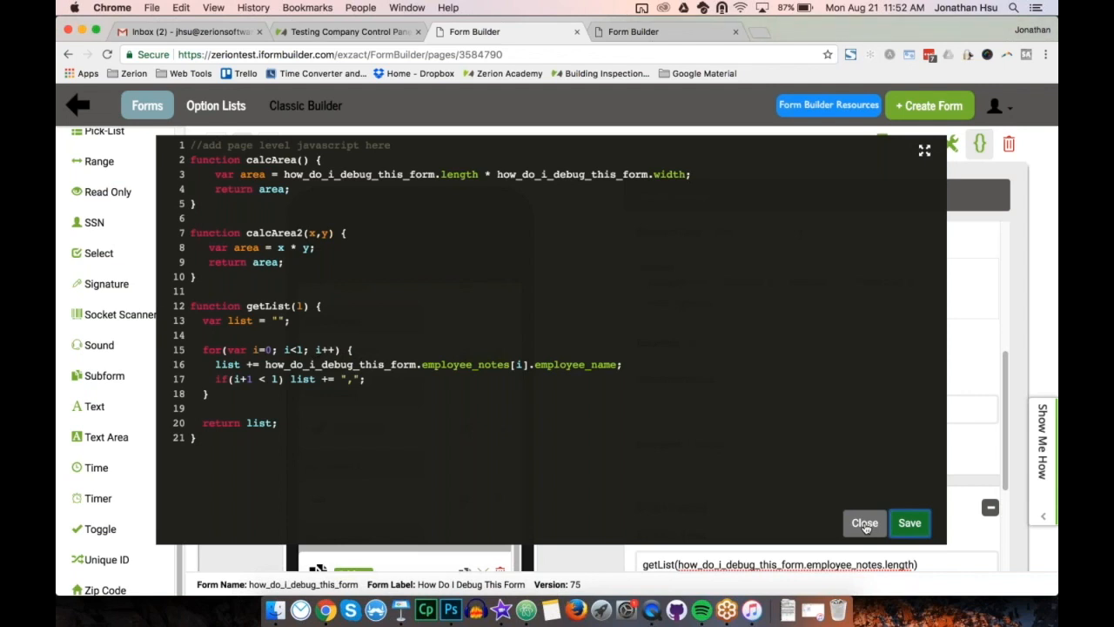
# Check the comma-separated Employee List on the mirrored iPad in QuickTime Player, and close the page-level JavaScript editor in Chrome
pyautogui.click(651, 611)
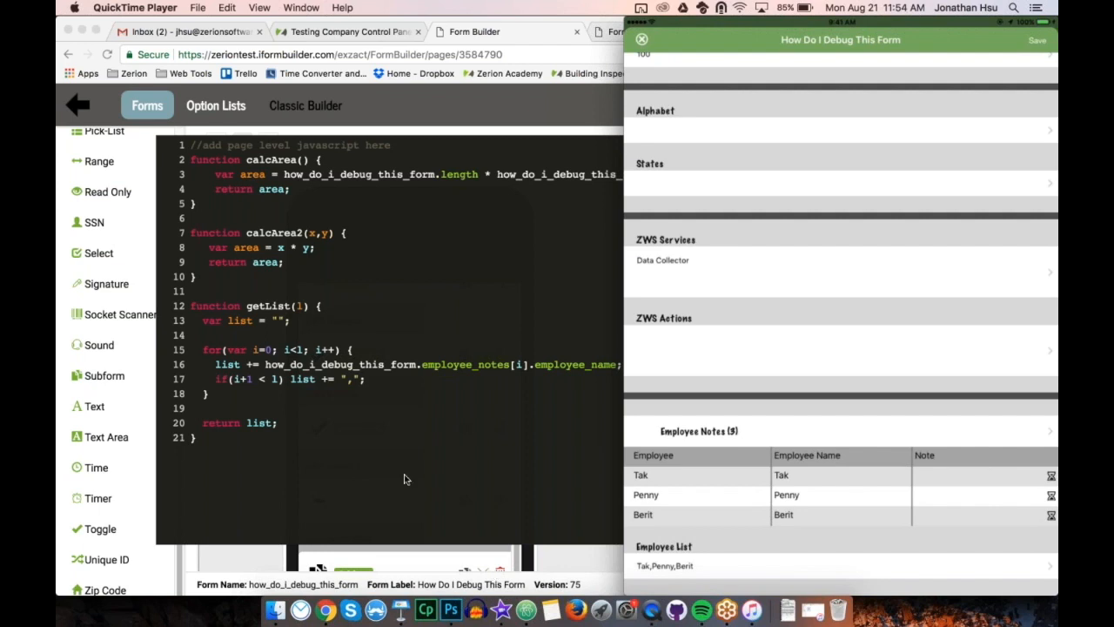
pyautogui.click(369, 470)
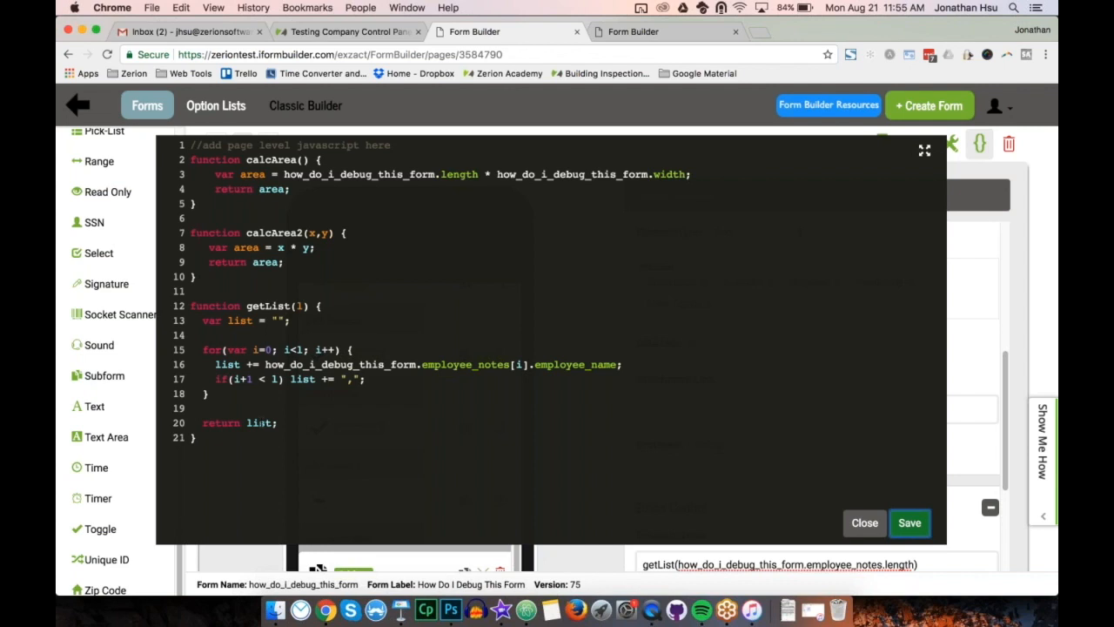
pyautogui.click(864, 522)
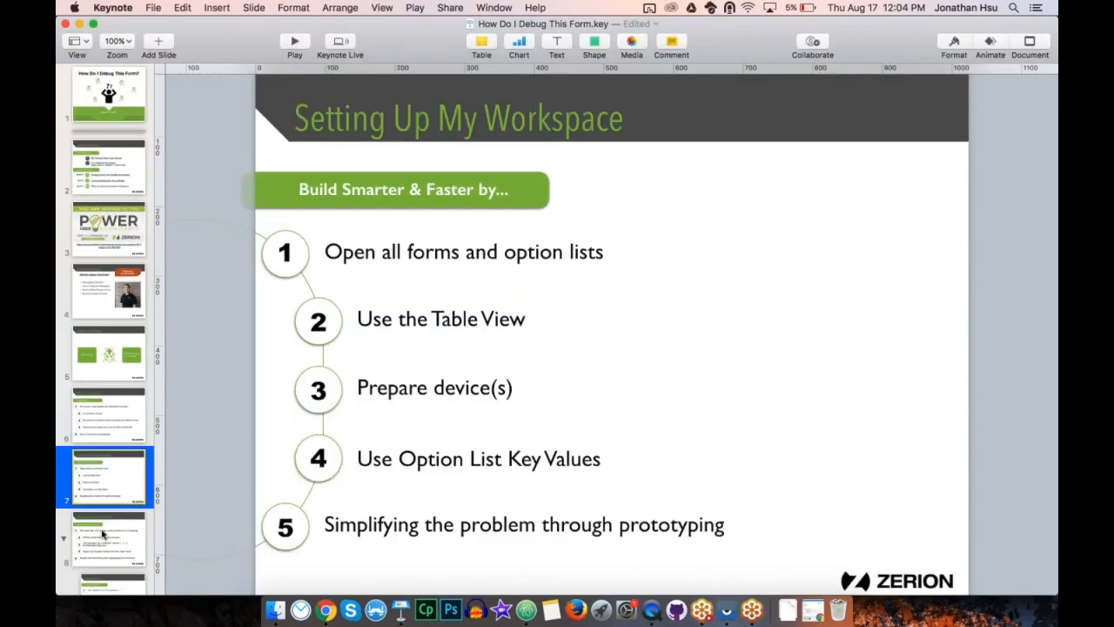
# Show the Form Building Cheat Sheet slide of the How Do I Debug This Form presentation in Keynote
pyautogui.click(102, 535)
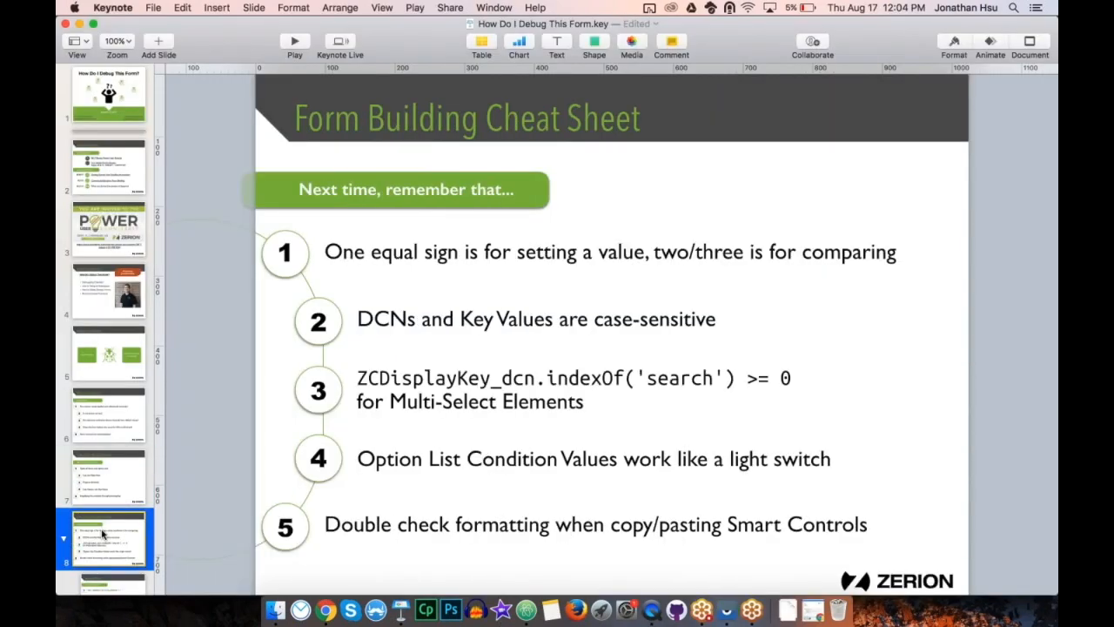